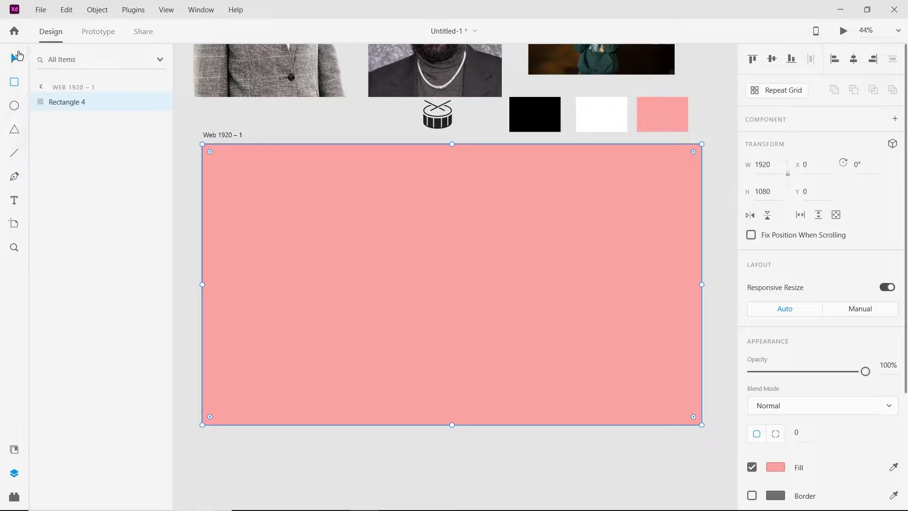
# Draw a white rectangle across the full 1920 width of the artboard's bottom edge, about 150 high
pyautogui.click(17, 56)
pyautogui.click(14, 82)
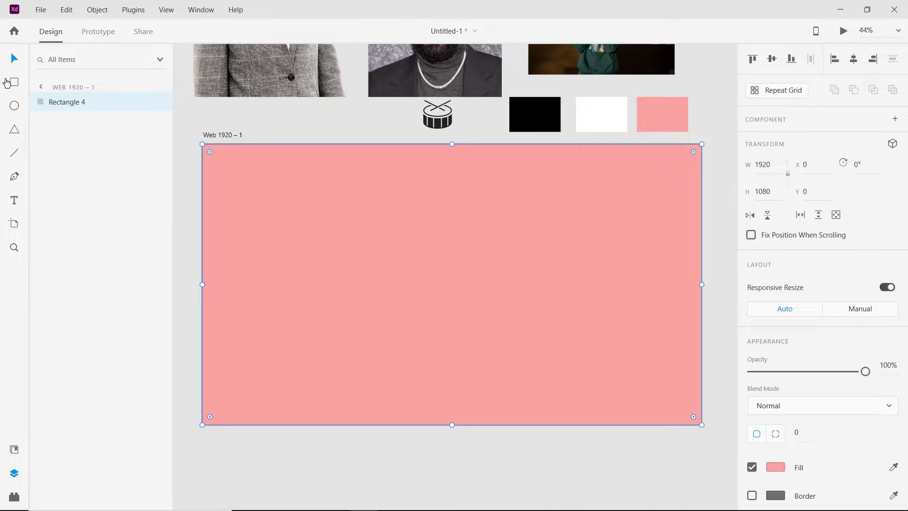
pyautogui.moveTo(192, 391)
pyautogui.mouseDown()
pyautogui.moveTo(631, 472)
pyautogui.moveTo(714, 478)
pyautogui.moveTo(697, 442)
pyautogui.moveTo(701, 425)
pyautogui.mouseUp()
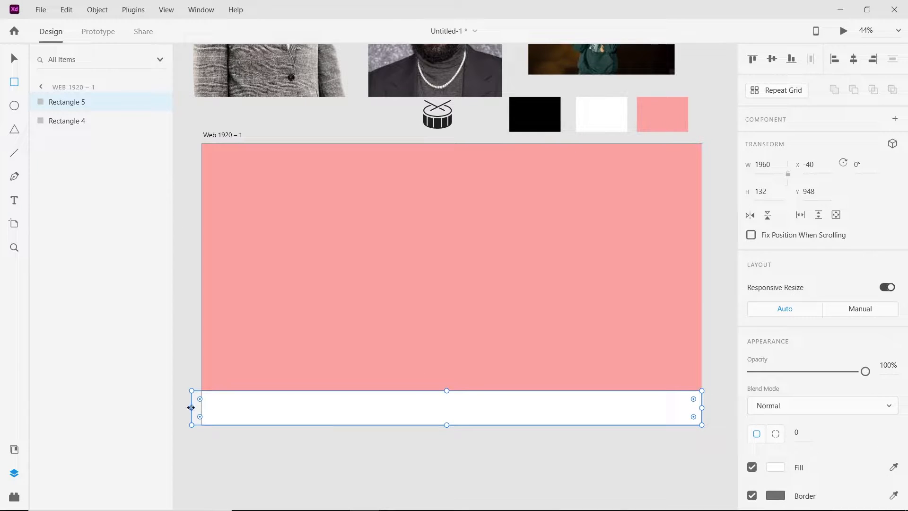
pyautogui.moveTo(191, 408); pyautogui.dragTo(201, 408)
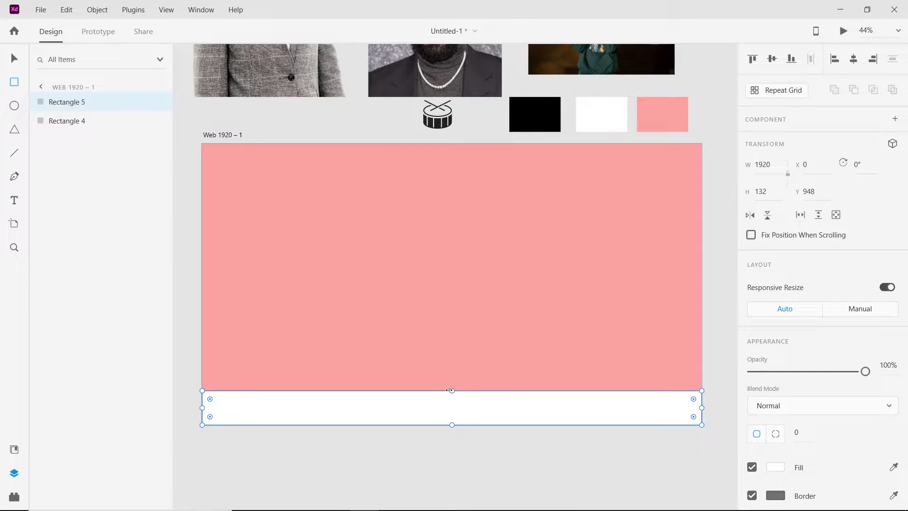
pyautogui.moveTo(452, 390); pyautogui.dragTo(453, 385)
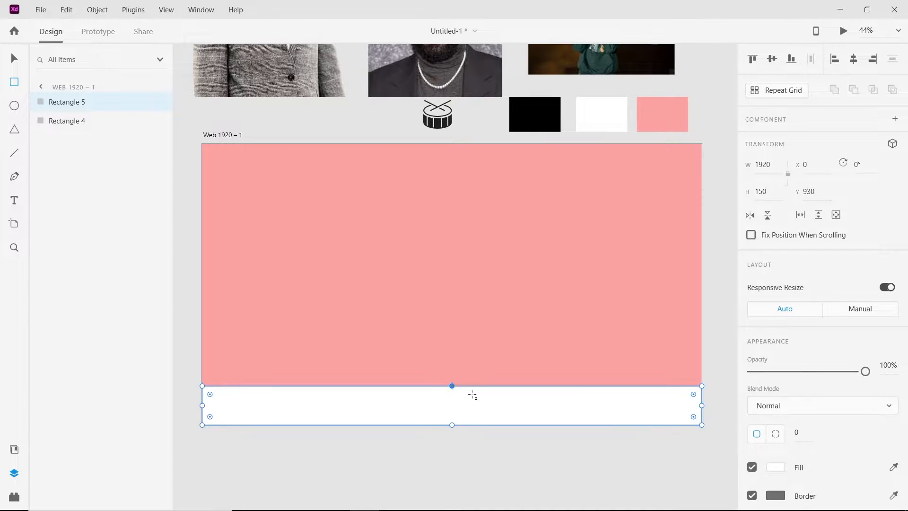
# Remove the white strip's border and raise its top edge to a height of about 164
pyautogui.click(752, 495)
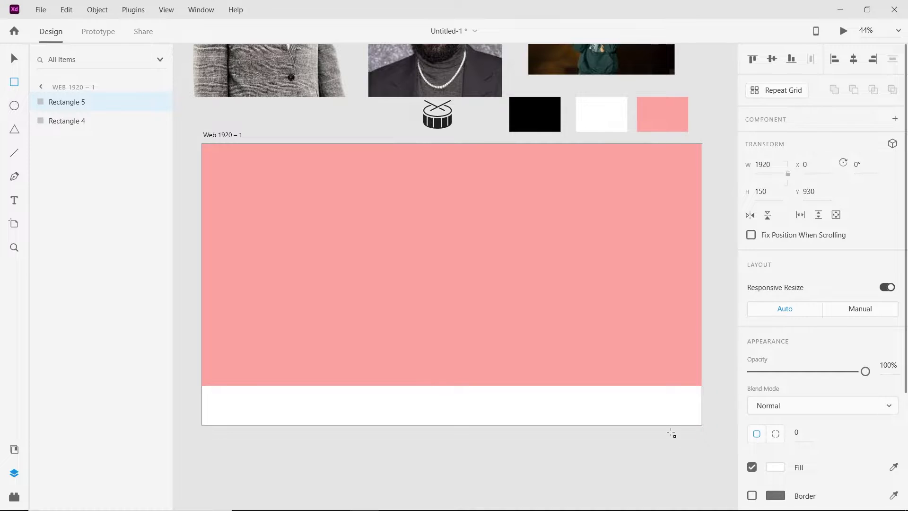
pyautogui.scroll(-2, 662, 411)
pyautogui.scroll(-2, 809, 406)
pyautogui.scroll(-2, 809, 406)
pyautogui.scroll(1, 589, 405)
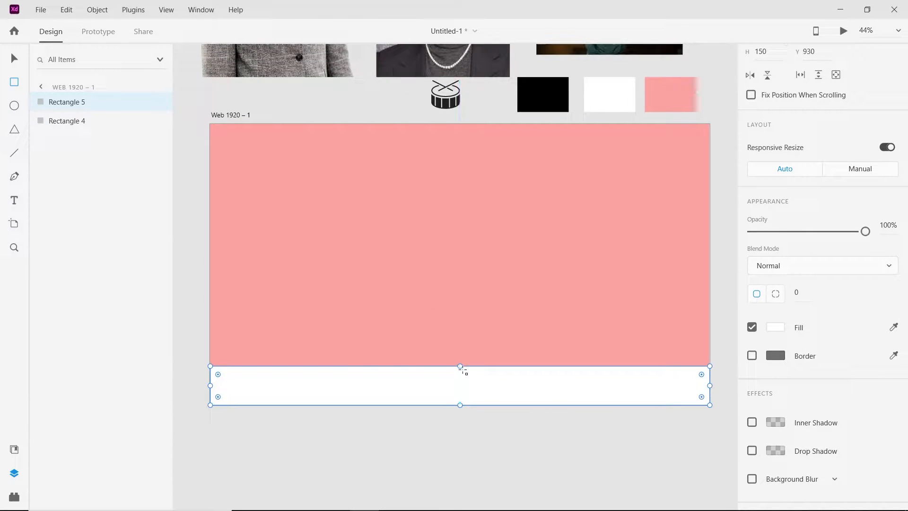
pyautogui.moveTo(460, 366); pyautogui.dragTo(460, 362)
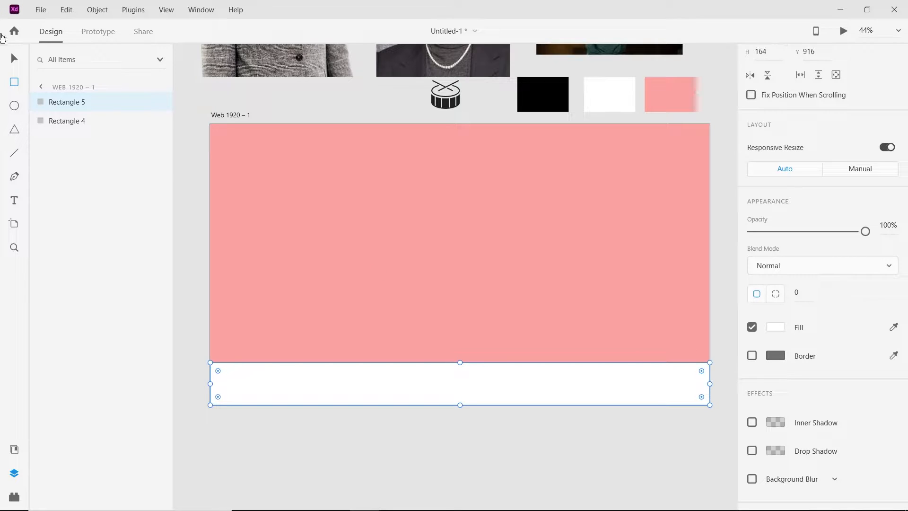
pyautogui.click(14, 153)
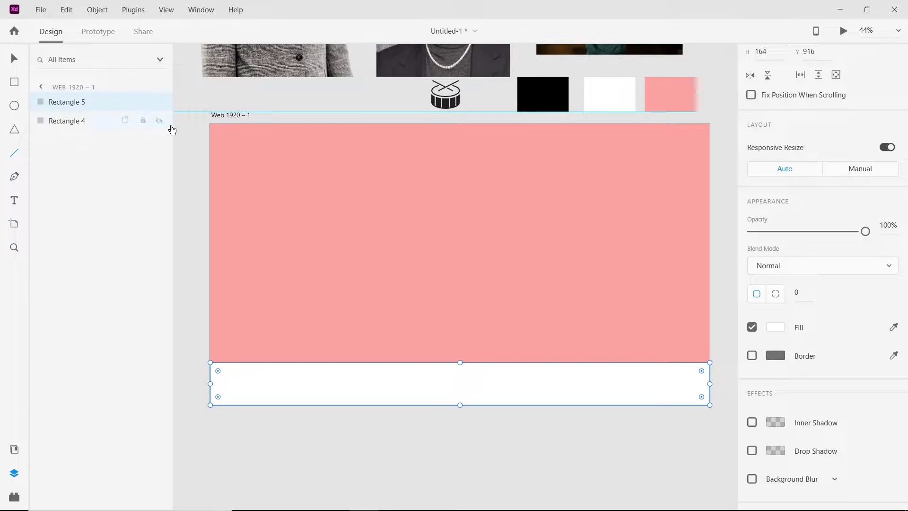
pyautogui.click(290, 94)
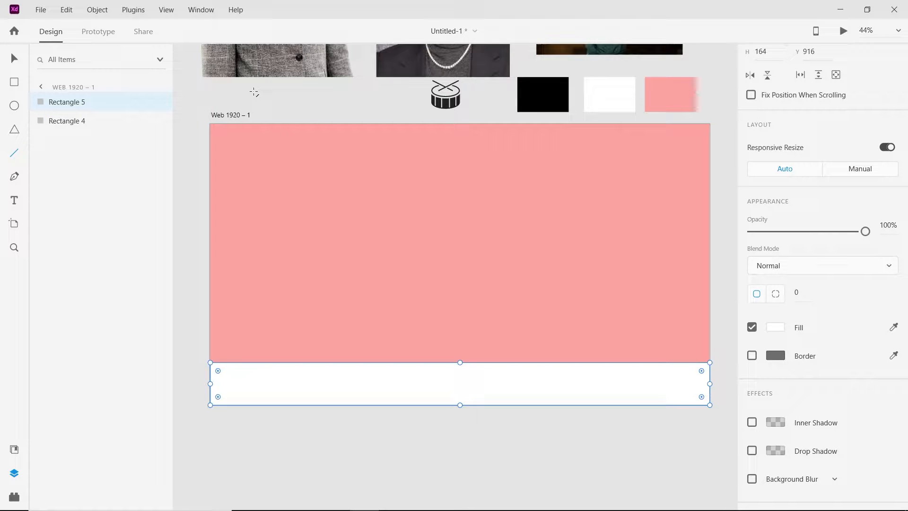
pyautogui.moveTo(254, 92); pyautogui.dragTo(253, 424)
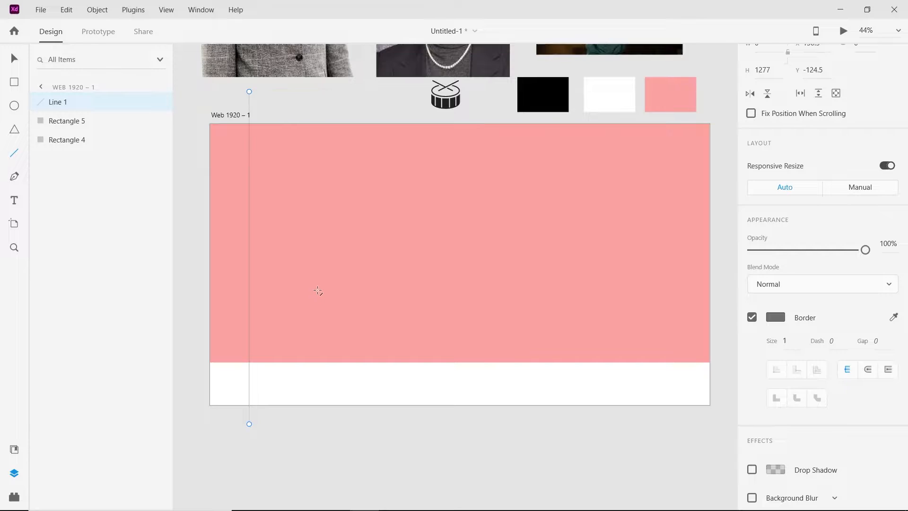
pyautogui.hotkey('ctrl', 'z')
# Draw a vertical line about 1279 long near the artboard's left edge and a horizontal line about 2024 long near its top
pyautogui.moveTo(249, 91); pyautogui.dragTo(240, 421)
pyautogui.moveTo(193, 154); pyautogui.dragTo(720, 161)
pyautogui.press('v')
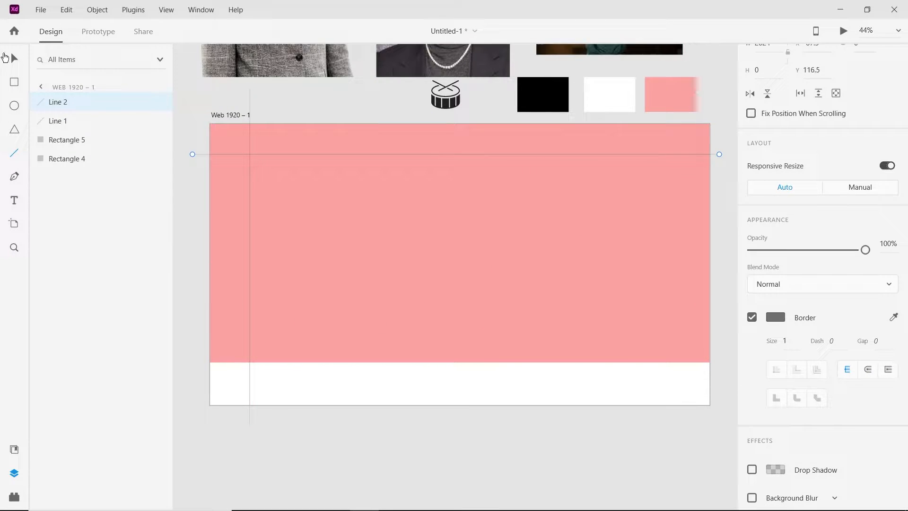
# Move the lower endpoint of the vertical line slightly to the left
pyautogui.click(252, 420)
pyautogui.click(250, 405)
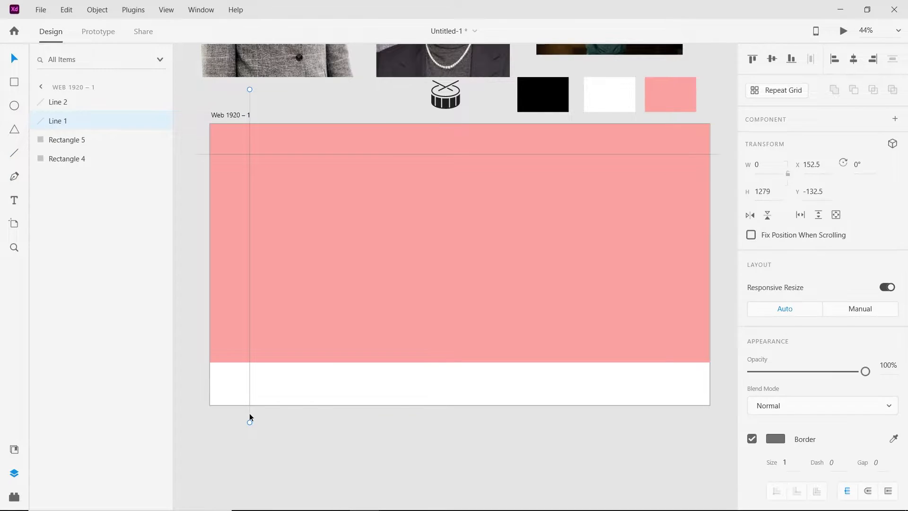
pyautogui.moveTo(250, 423); pyautogui.dragTo(246, 425)
pyautogui.click(332, 427)
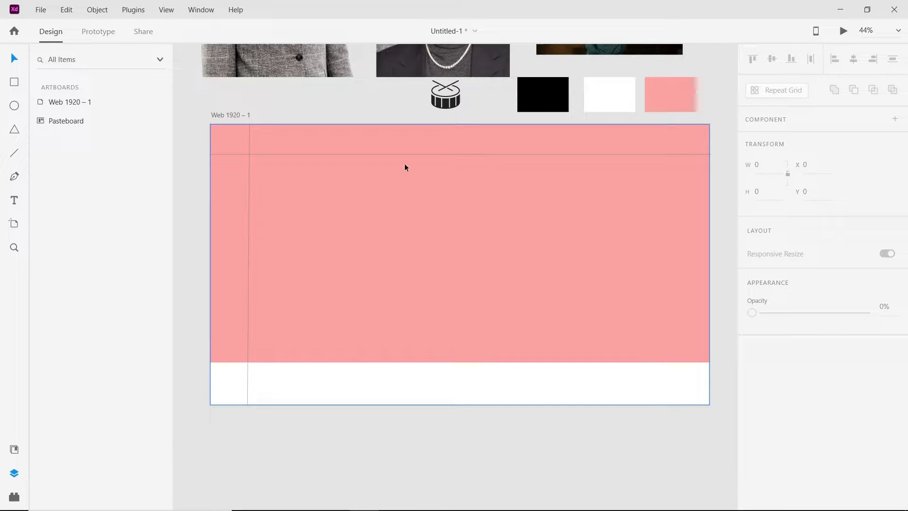
# Nudge the horizontal line down to Y 144.5
pyautogui.click(419, 154)
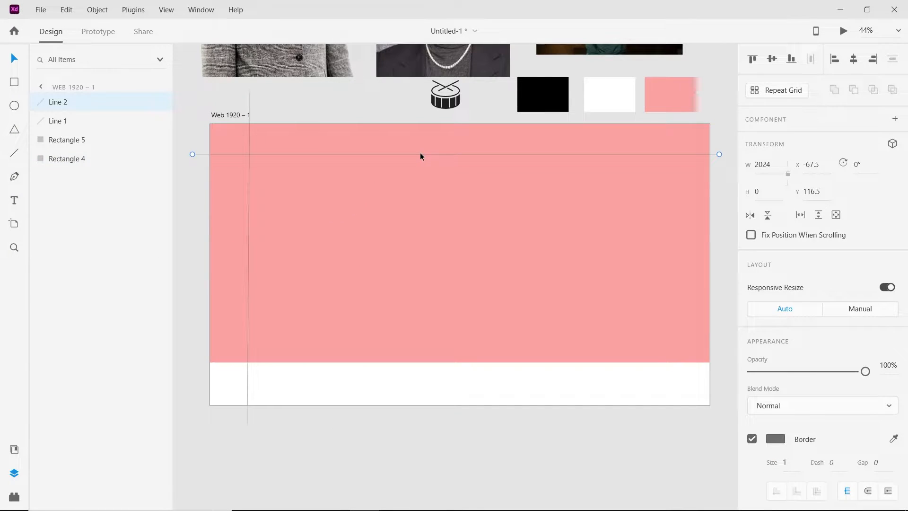
pyautogui.press('Down')
pyautogui.press('Down')
pyautogui.press('Down')
pyautogui.press('Down')
pyautogui.press('Down')
pyautogui.press('Down')
pyautogui.press('Down')
pyautogui.press('Down')
pyautogui.press('Down')
pyautogui.press('Down')
pyautogui.press('Down')
pyautogui.press('Down')
pyautogui.press('Down')
pyautogui.press('Down')
pyautogui.press('Down')
pyautogui.press('Down')
pyautogui.press('Down')
pyautogui.press('Down')
pyautogui.press('Down')
pyautogui.press('Down')
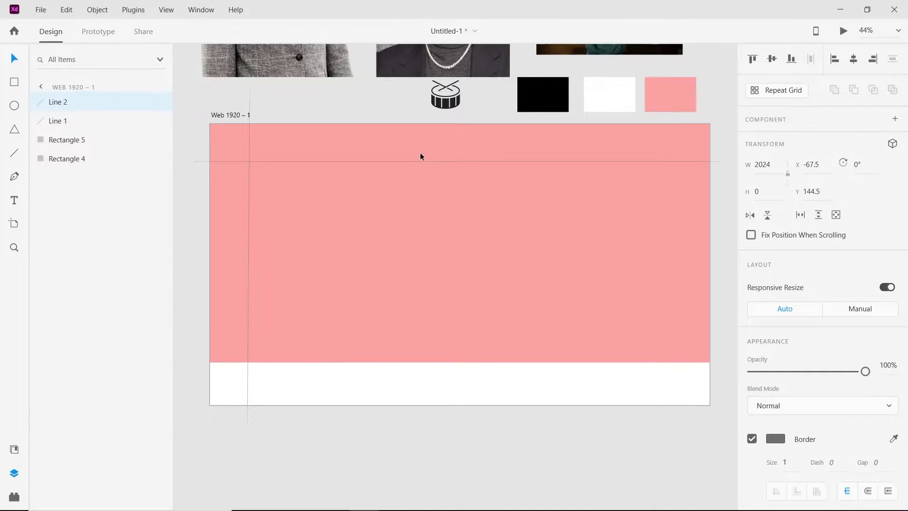
pyautogui.press('Down')
# Place the drum icon in the artboard's upper-left area and add the text MUSIC just below it
pyautogui.moveTo(447, 106); pyautogui.dragTo(306, 186)
pyautogui.scroll(5, 282, 164)
pyautogui.press('t')
pyautogui.click(281, 154)
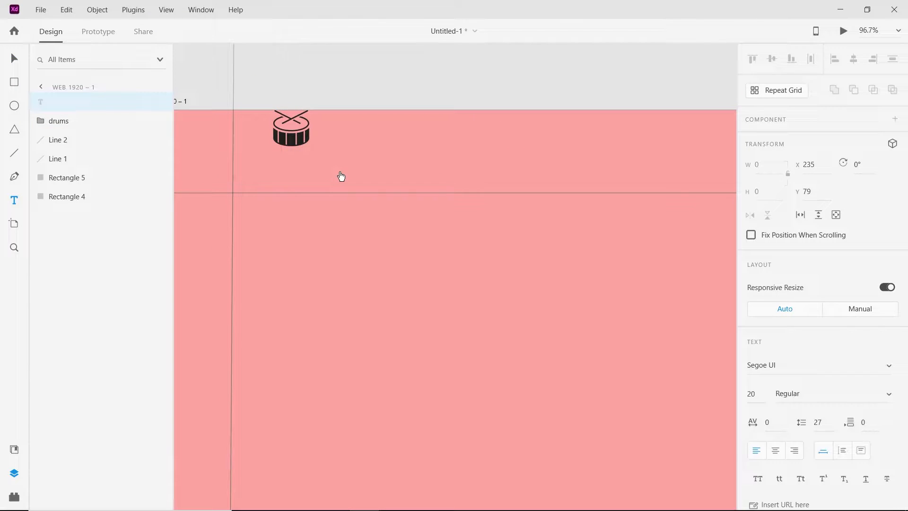
pyautogui.write('MUSIC')
pyautogui.click(6, 62)
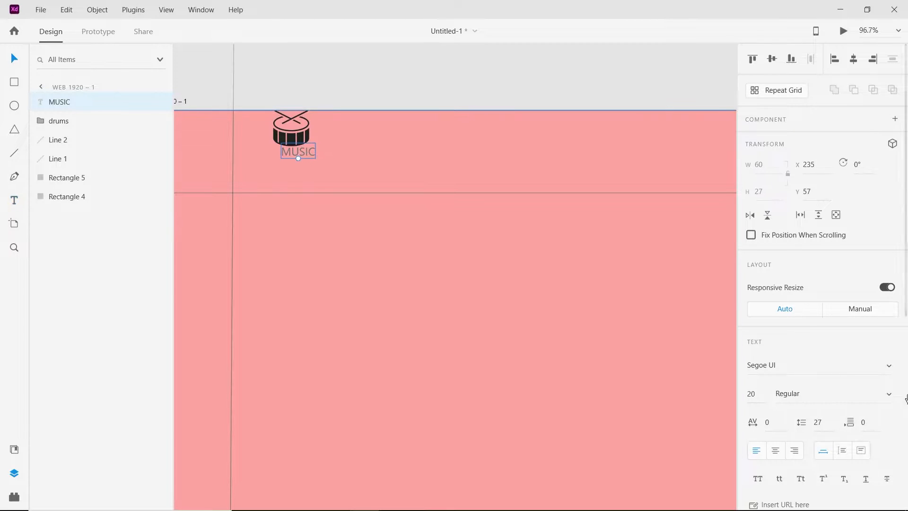
# Set the fill color of the MUSIC text to black
pyautogui.scroll(-7, 846, 416)
pyautogui.click(775, 313)
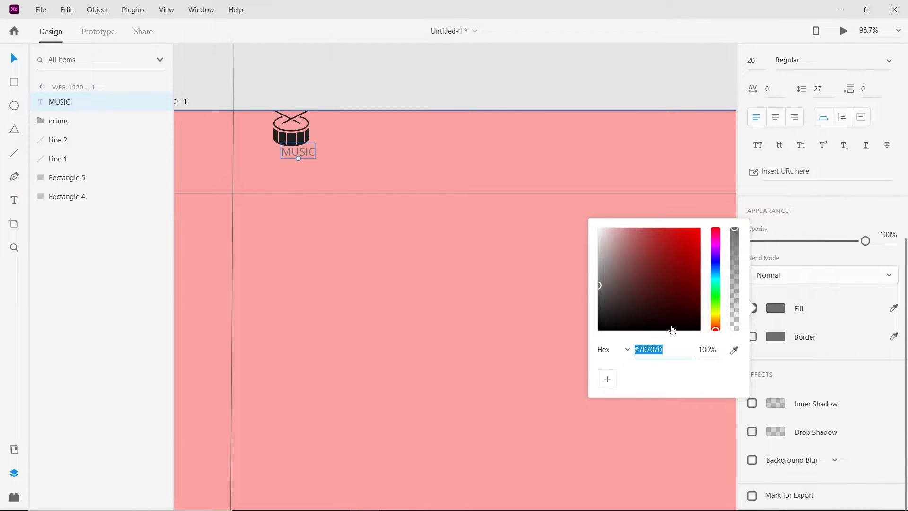
pyautogui.click(598, 329)
# Try the Righteous and Basement Grotesque fonts on the MUSIC text
pyautogui.scroll(7, 814, 262)
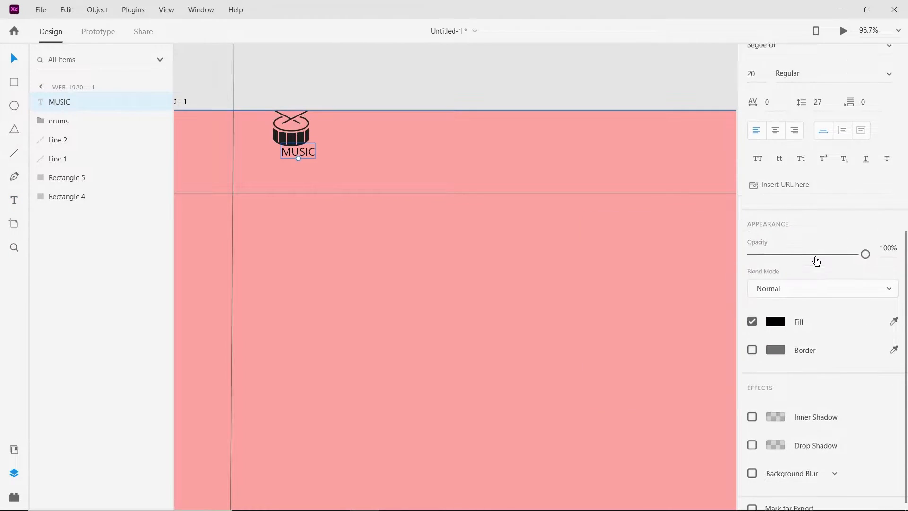
pyautogui.scroll(-1, 814, 351)
pyautogui.click(789, 237)
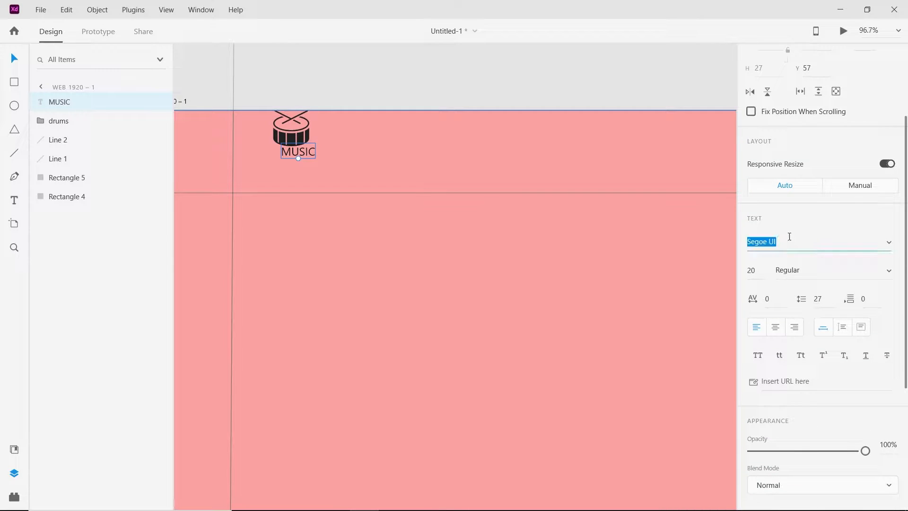
pyautogui.write('Righteous')
pyautogui.press('Return')
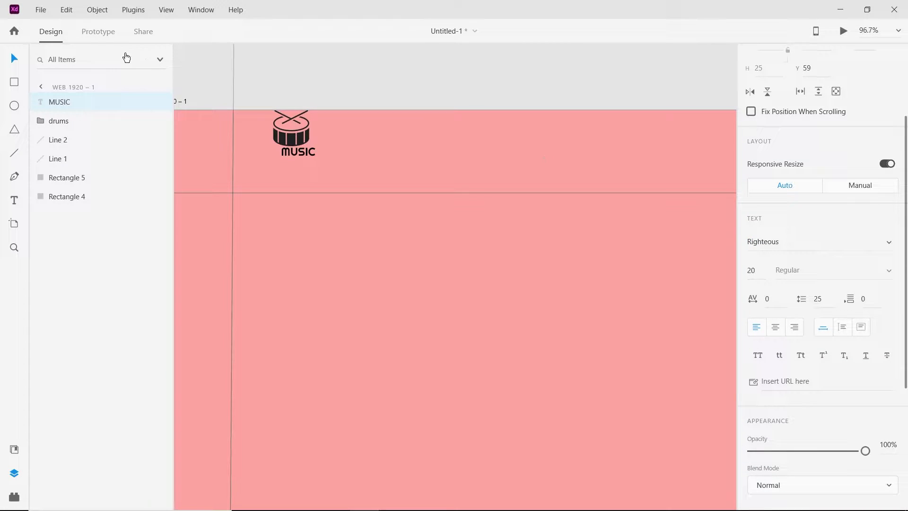
pyautogui.click(829, 242)
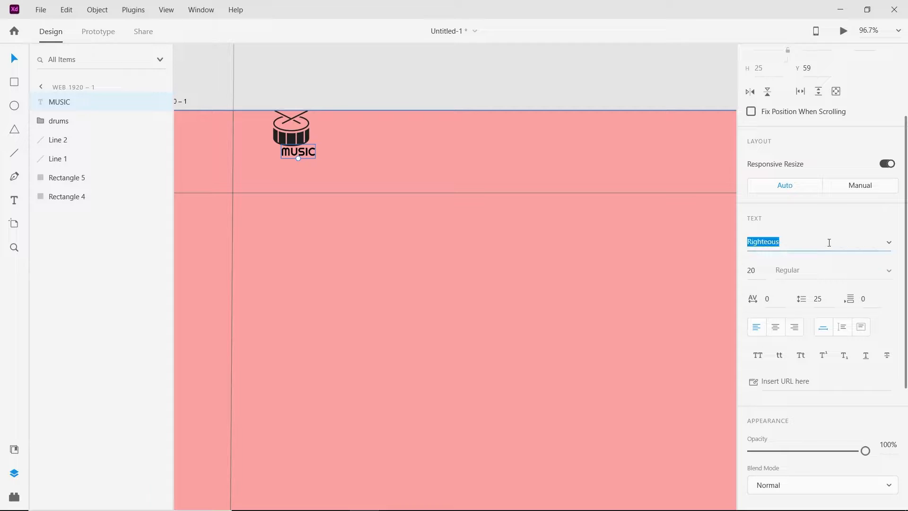
pyautogui.write('Basement Grotesque')
pyautogui.press('Return')
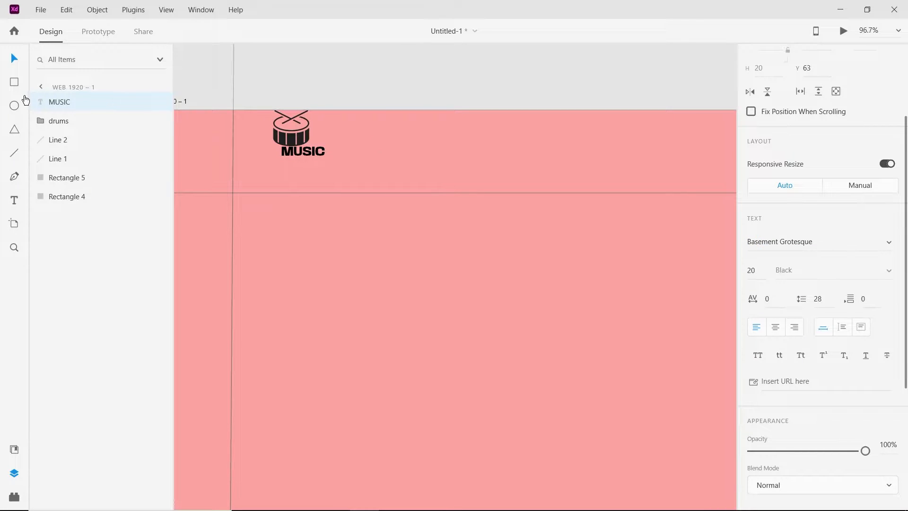
# Change the MUSIC text's font to Poppins in the Bold weight
pyautogui.click(842, 239)
pyautogui.write('Poppins')
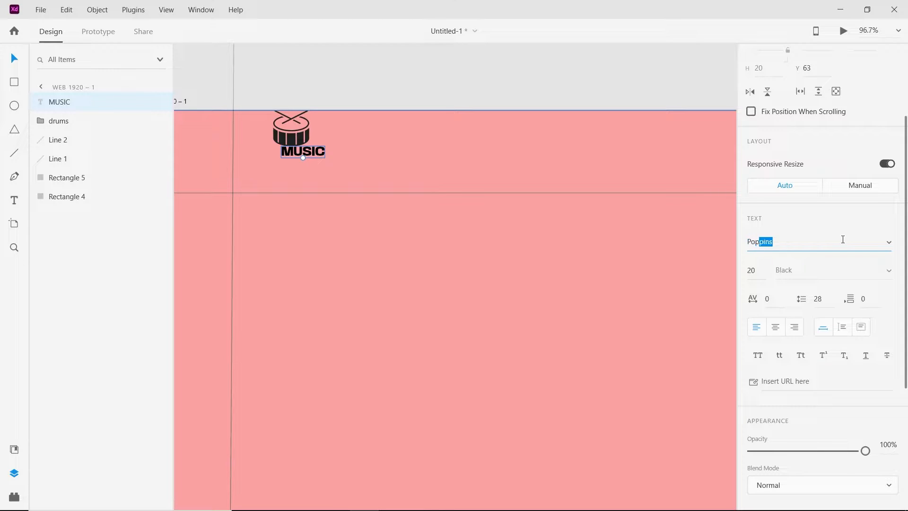
pyautogui.press('Return')
pyautogui.click(70, 103)
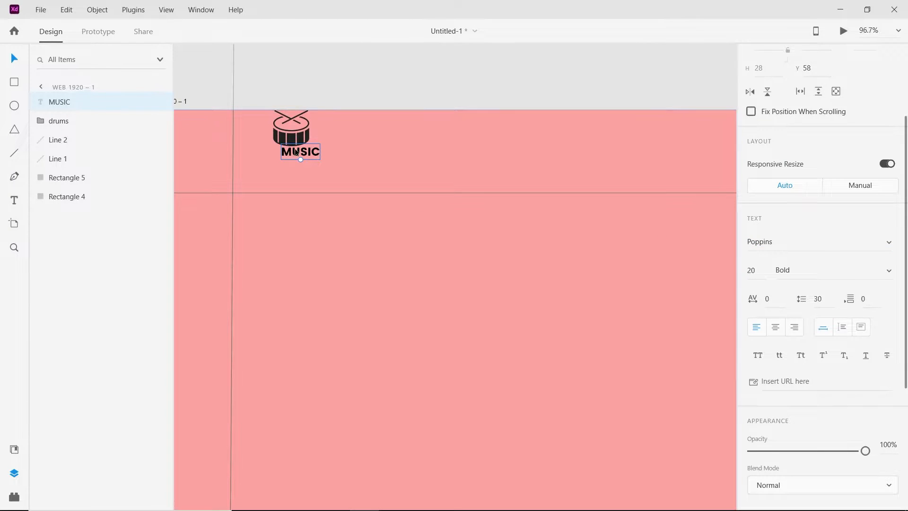
pyautogui.click(888, 269)
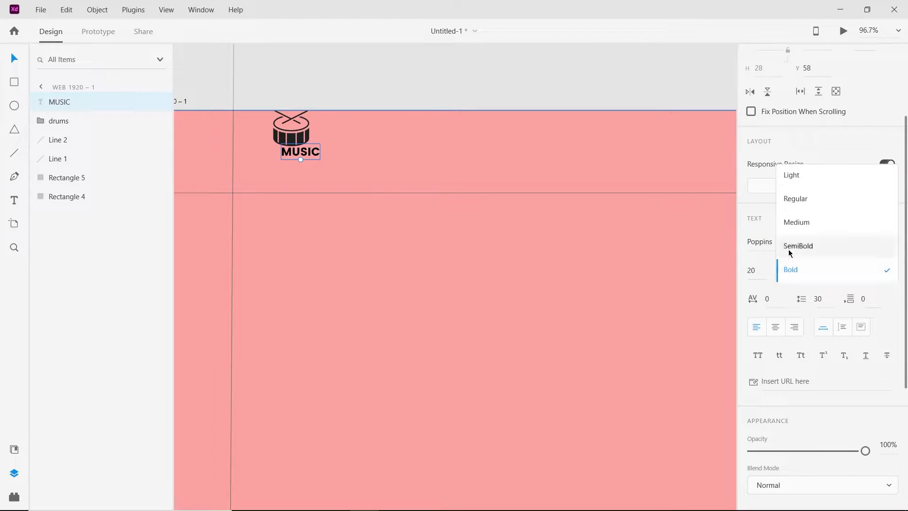
pyautogui.click(782, 267)
# Shift the MUSIC text left beneath the drum icon and lower its opacity to 76%
pyautogui.moveTo(302, 155); pyautogui.dragTo(298, 155)
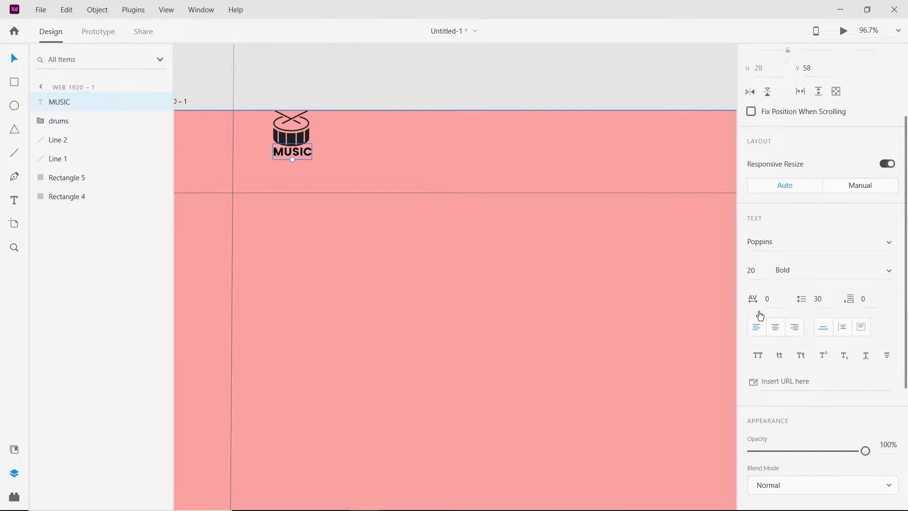
pyautogui.scroll(-3, 760, 313)
pyautogui.moveTo(865, 310); pyautogui.dragTo(838, 312)
# Set the MUSIC text's font to Basement Grotesque and center it closely under the drum icon
pyautogui.scroll(5, 818, 312)
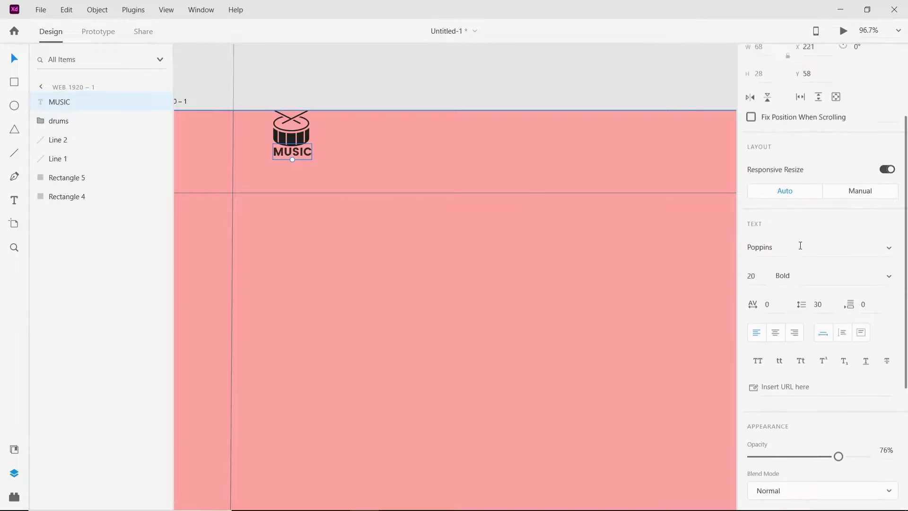
pyautogui.click(818, 313)
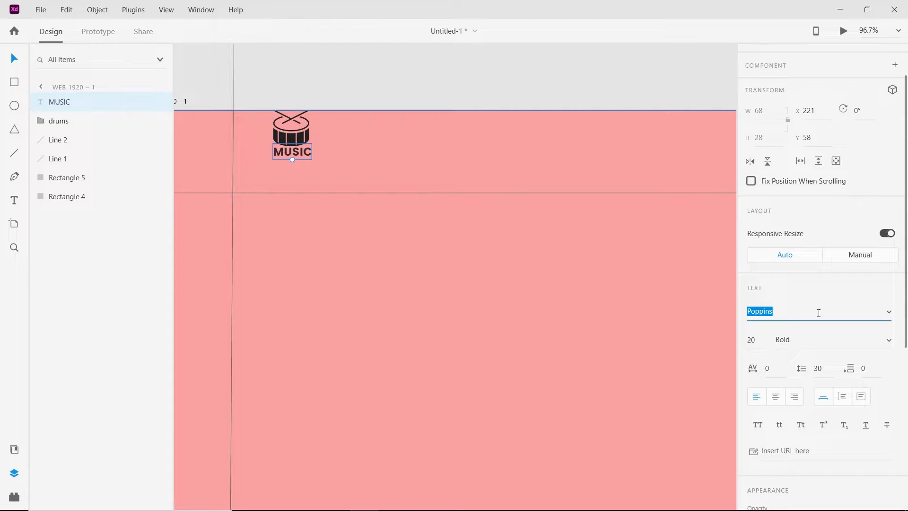
pyautogui.write('Basement Grotesque')
pyautogui.press('Return')
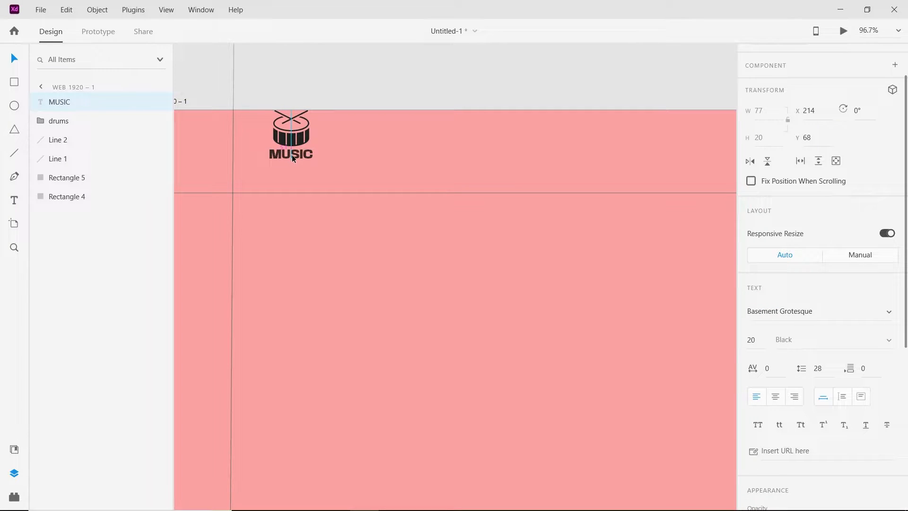
pyautogui.moveTo(297, 158); pyautogui.dragTo(294, 160)
pyautogui.moveTo(295, 157); pyautogui.dragTo(295, 157)
# Draw a short horizontal line below the MUSIC text with a border size of 2 and round caps
pyautogui.click(23, 156)
pyautogui.moveTo(310, 166); pyautogui.dragTo(341, 167)
pyautogui.scroll(-5, 897, 412)
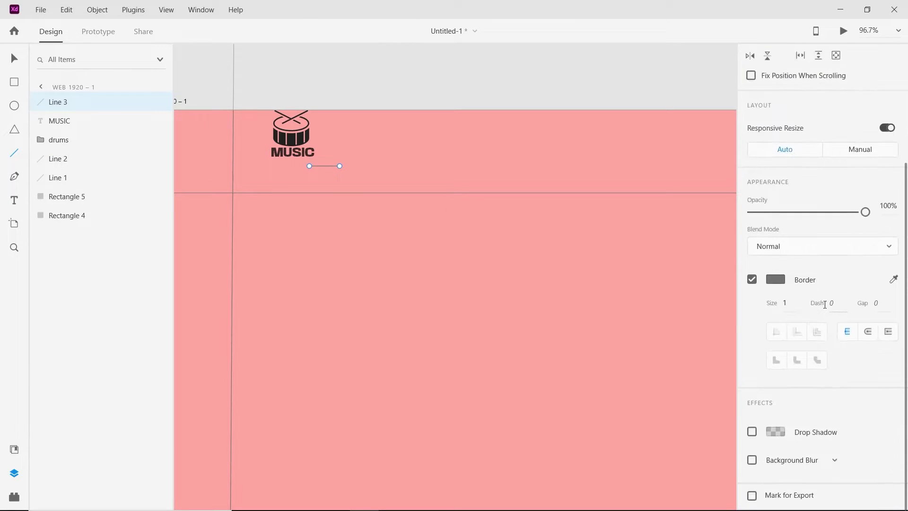
pyautogui.write('2')
pyautogui.press('Return')
pyautogui.click(867, 331)
pyautogui.click(16, 57)
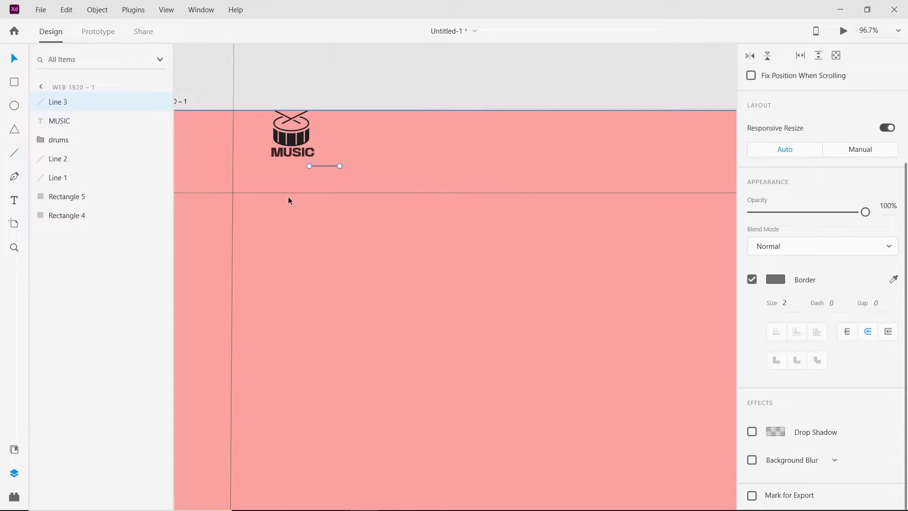
# Add the text "Lives in us" below the short line under the logo
pyautogui.press('t')
pyautogui.click(293, 183)
pyautogui.write('Li')
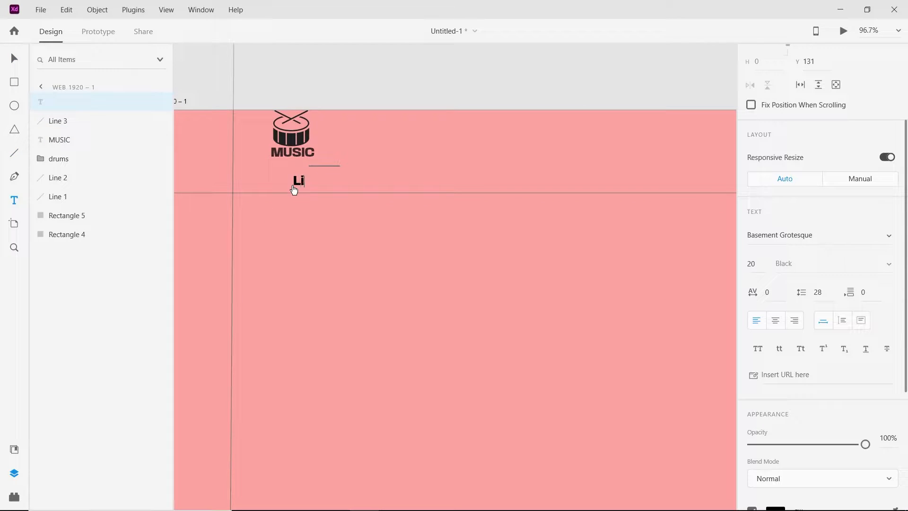
pyautogui.write('ves in us')
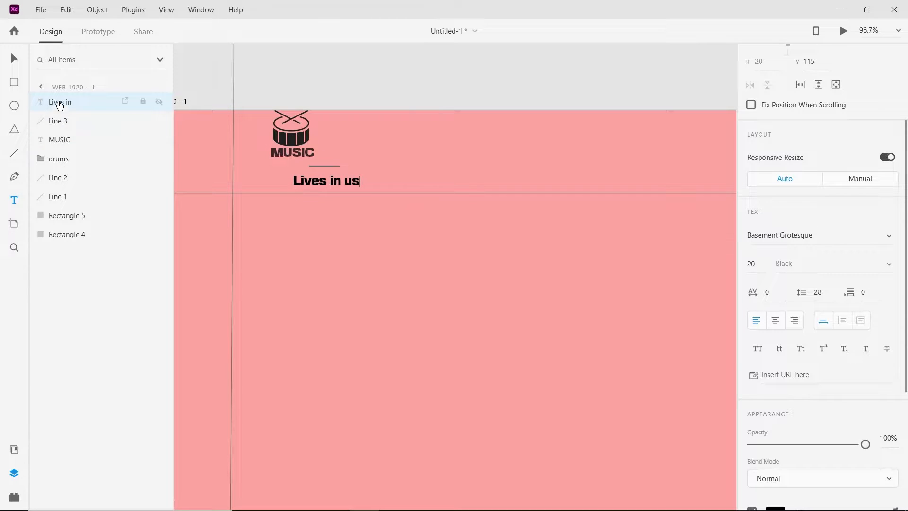
pyautogui.click(8, 56)
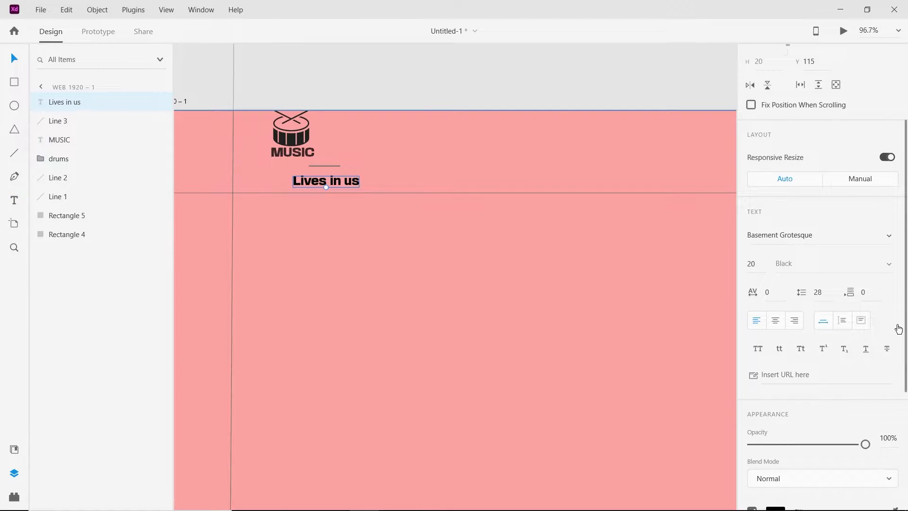
# Set the font of the "Lives in us" tagline to Righteous
pyautogui.click(889, 235)
pyautogui.click(841, 239)
pyautogui.click(837, 239)
pyautogui.write('Righteous')
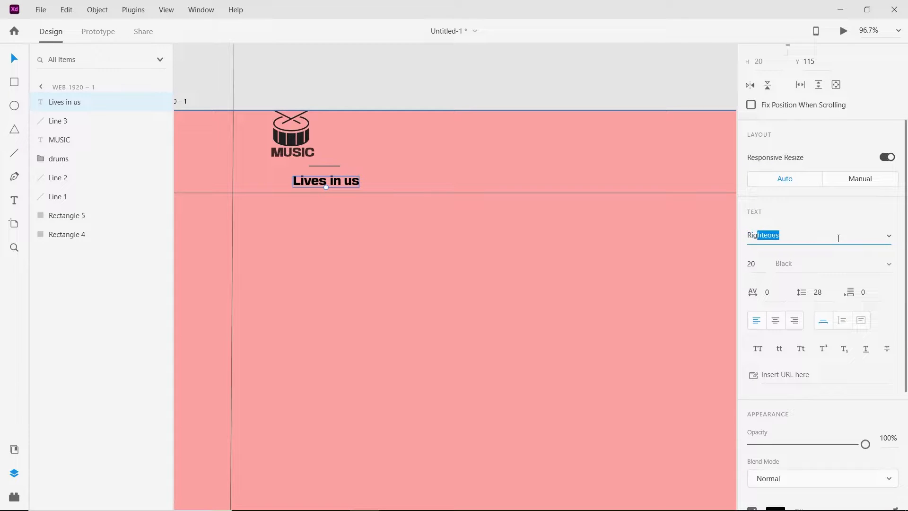
pyautogui.press('Return')
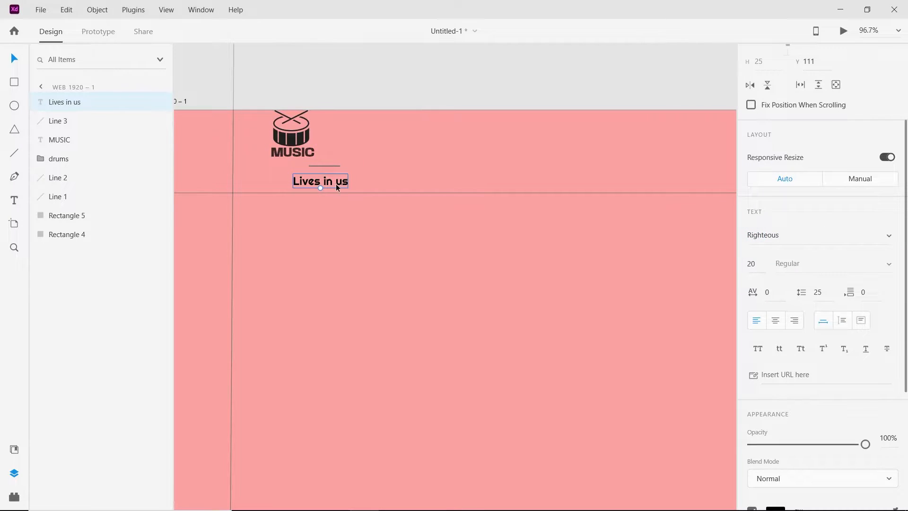
# Place the tagline directly under MUSIC at size 13 and 42% opacity, with a short horizontal line on each side of it
pyautogui.moveTo(330, 179); pyautogui.dragTo(347, 165)
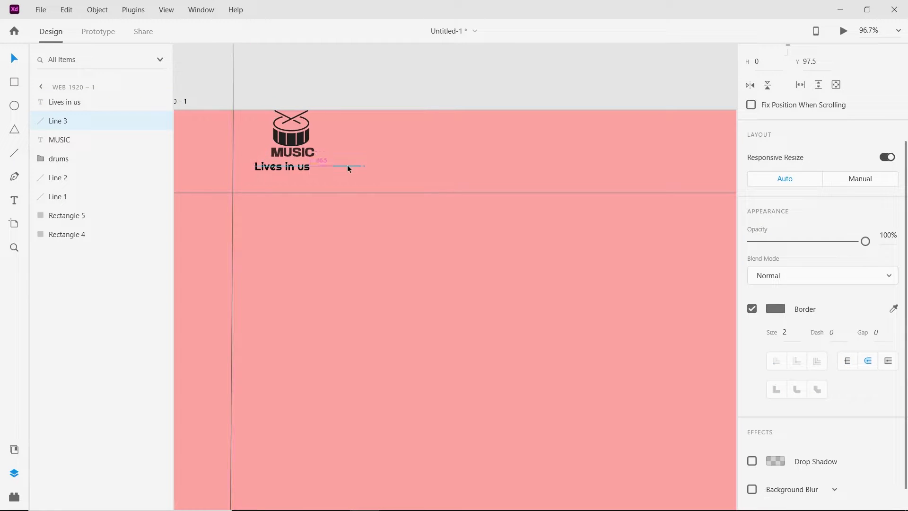
pyautogui.click(283, 168)
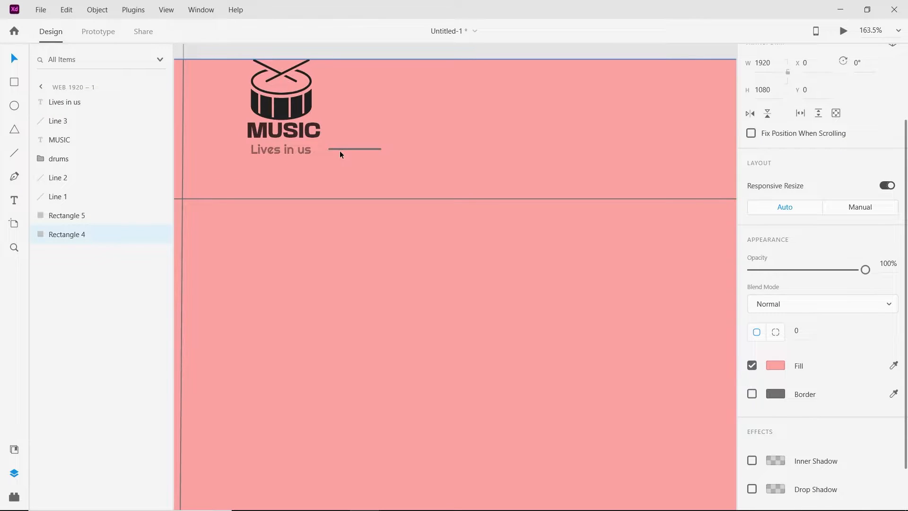
pyautogui.moveTo(340, 150); pyautogui.dragTo(228, 148)
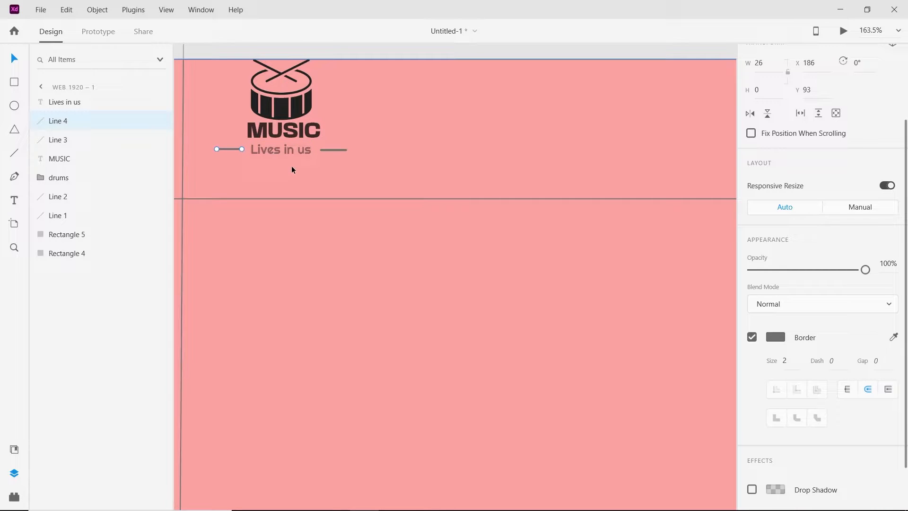
# Change the border color of both short lines beside the tagline to dark gray #595959
pyautogui.keyDown('shift'); pyautogui.click(325, 150); pyautogui.keyUp('shift')
pyautogui.scroll(-2, 775, 403)
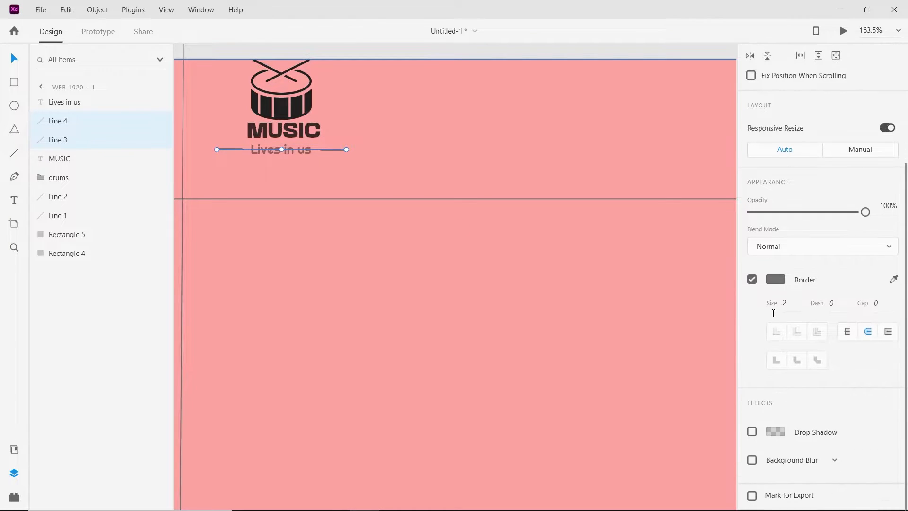
pyautogui.click(771, 280)
pyautogui.click(663, 271)
pyautogui.moveTo(599, 206)
pyautogui.mouseDown()
pyautogui.moveTo(580, 209)
pyautogui.moveTo(570, 270)
pyautogui.mouseUp()
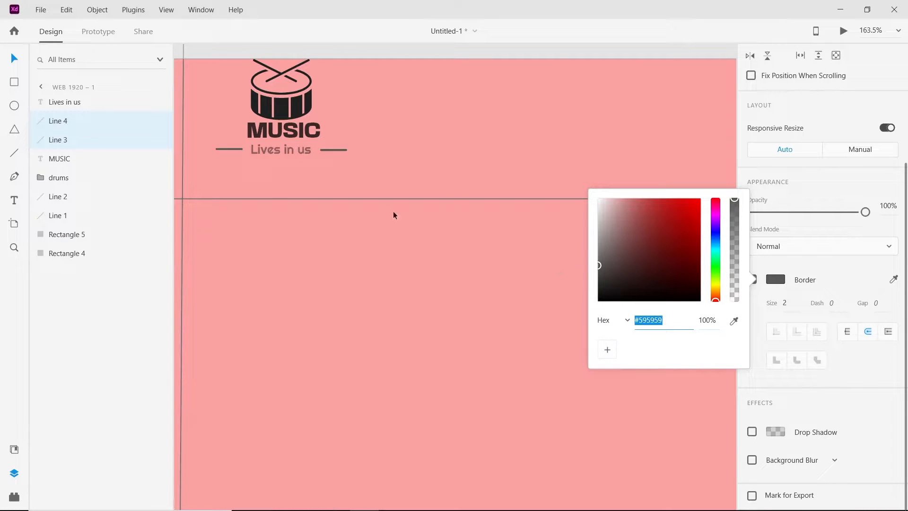
pyautogui.click(359, 245)
# Lower the opacity of the two lines flanking the tagline to 52%
pyautogui.click(278, 149)
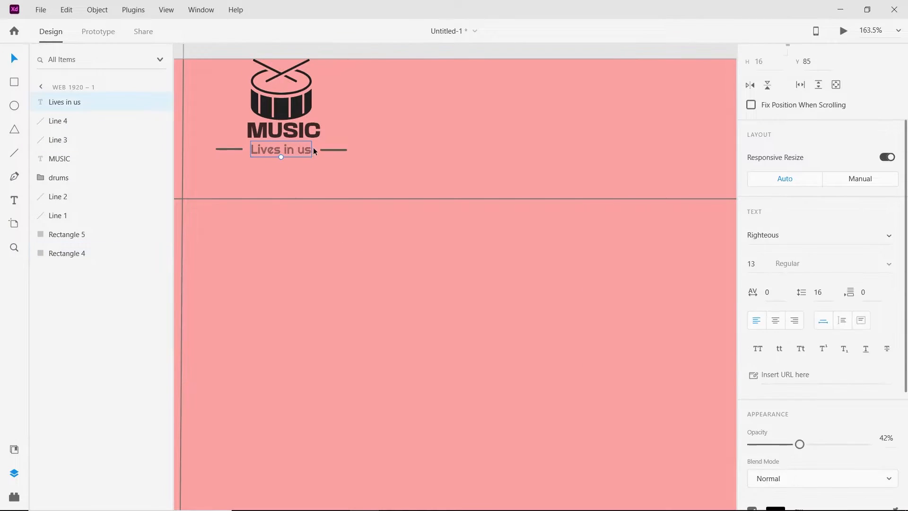
pyautogui.click(329, 150)
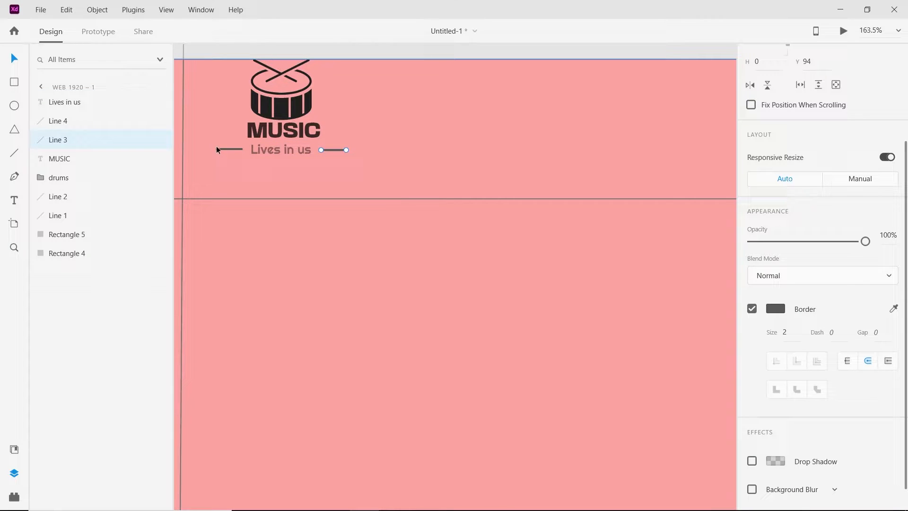
pyautogui.keyDown('shift'); pyautogui.click(217, 149); pyautogui.keyUp('shift')
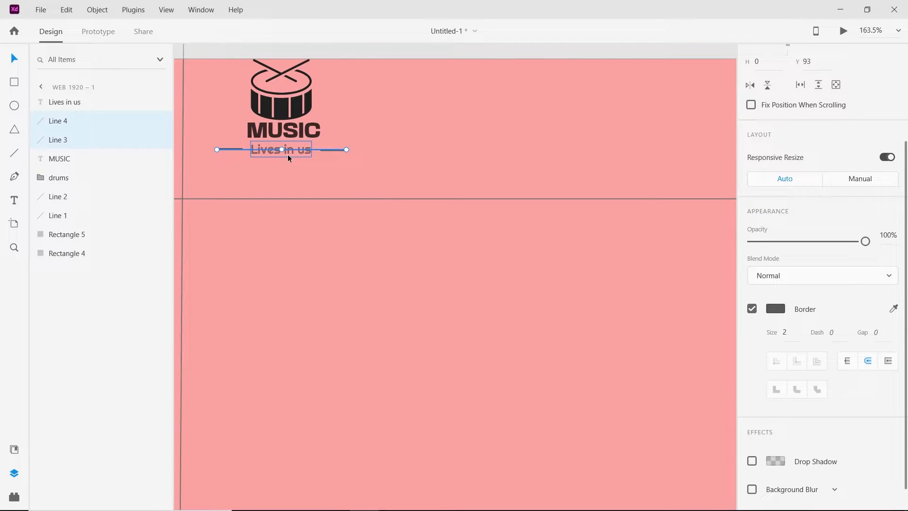
pyautogui.moveTo(865, 241); pyautogui.dragTo(809, 233)
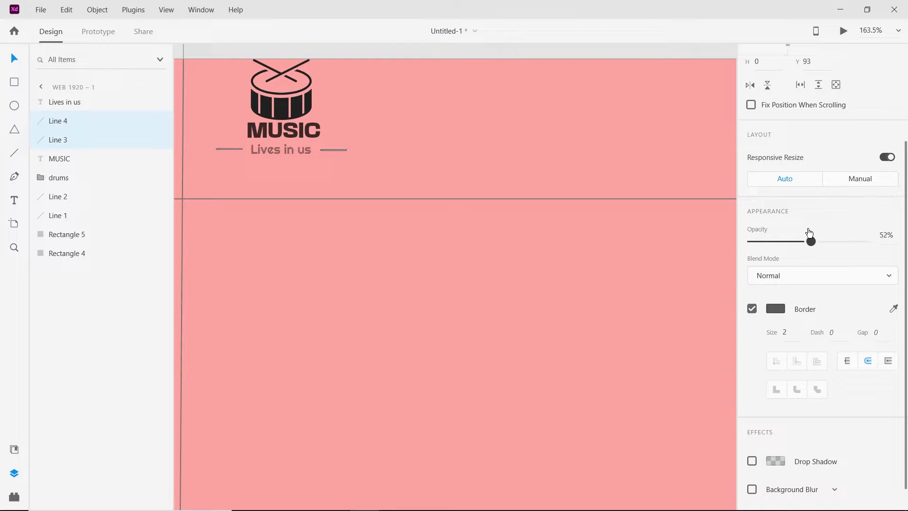
pyautogui.click(295, 245)
# Lock the two background rectangles, Rectangle 4 and Rectangle 5
pyautogui.scroll(-2, 295, 245)
pyautogui.scroll(-5, 298, 245)
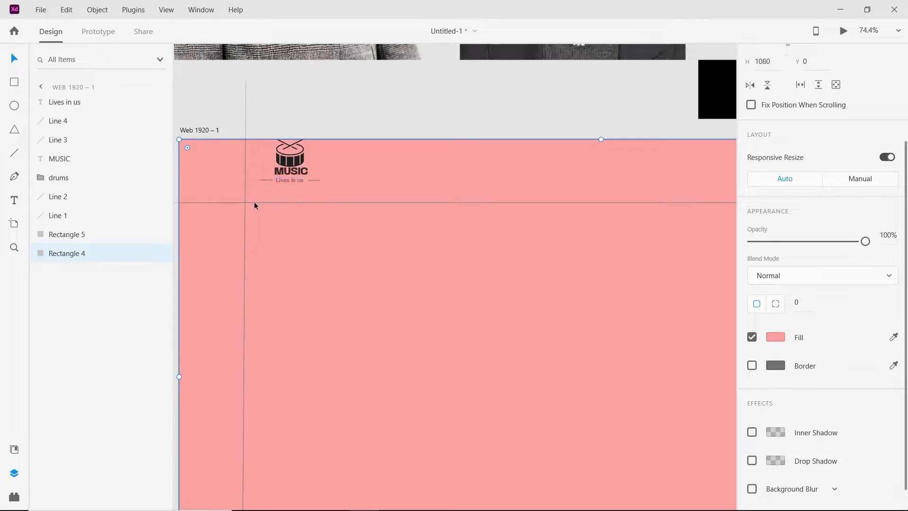
pyautogui.moveTo(143, 260)
pyautogui.click(142, 234)
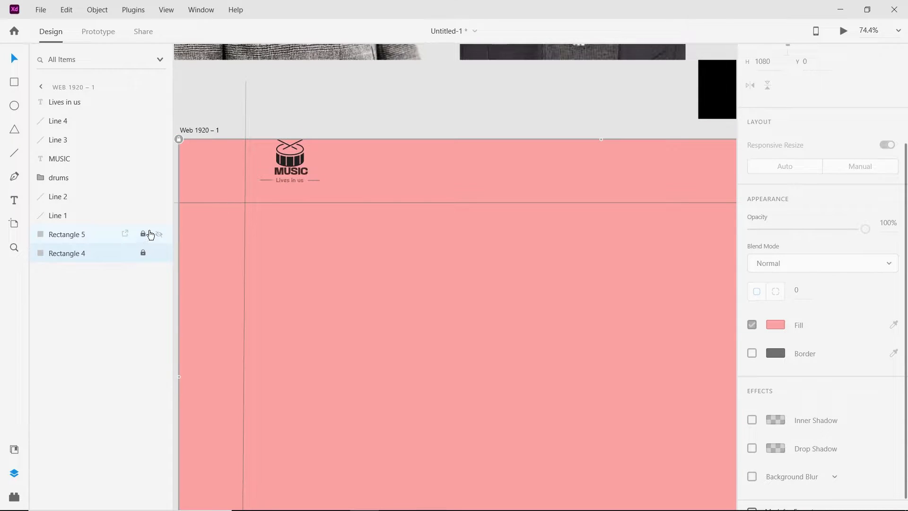
# Move all the logo elements together down and slightly left to X 184, Y 13
pyautogui.moveTo(352, 191); pyautogui.dragTo(266, 150)
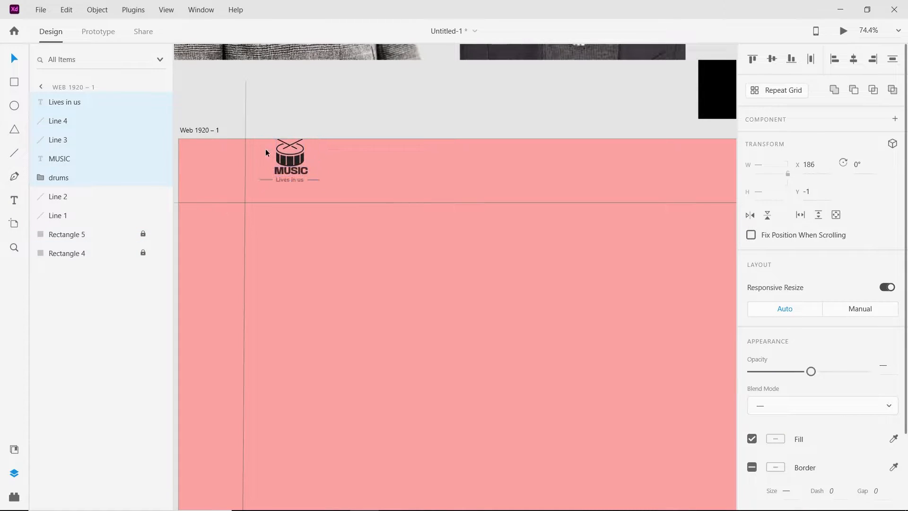
pyautogui.hotkey('shift', 'Down')
pyautogui.press('Down')
pyautogui.press('Down')
pyautogui.press('Left')
pyautogui.press('Left')
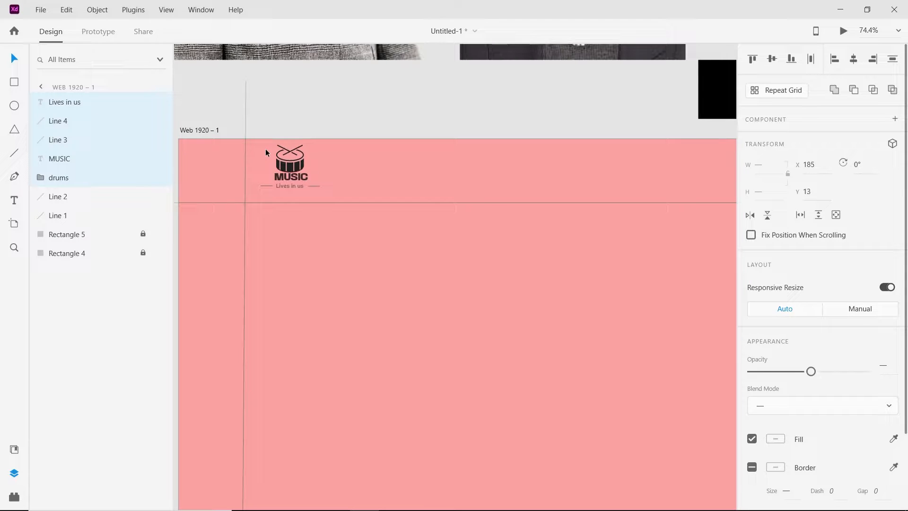
pyautogui.press('Down')
# Group the drum icon, MUSIC text, tagline and lines, and name the group "music logo"
pyautogui.rightClick(283, 170)
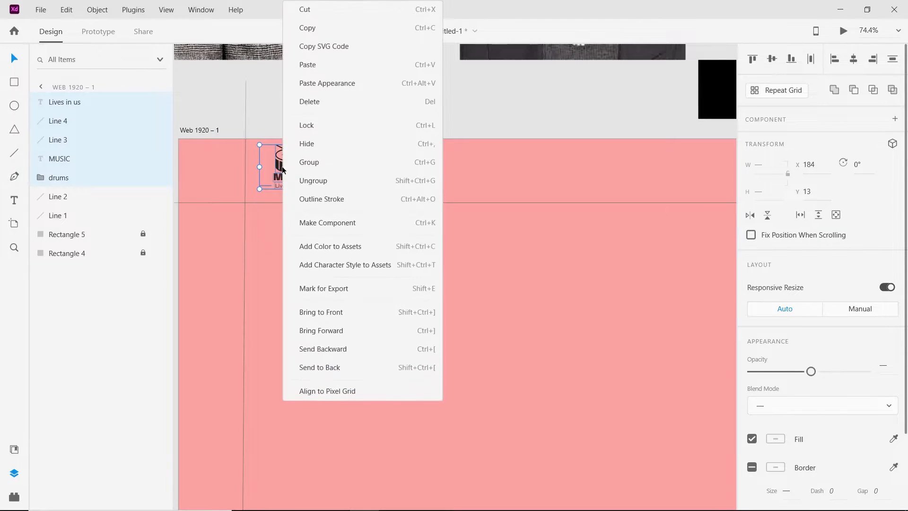
pyautogui.click(310, 163)
pyautogui.click(435, 262)
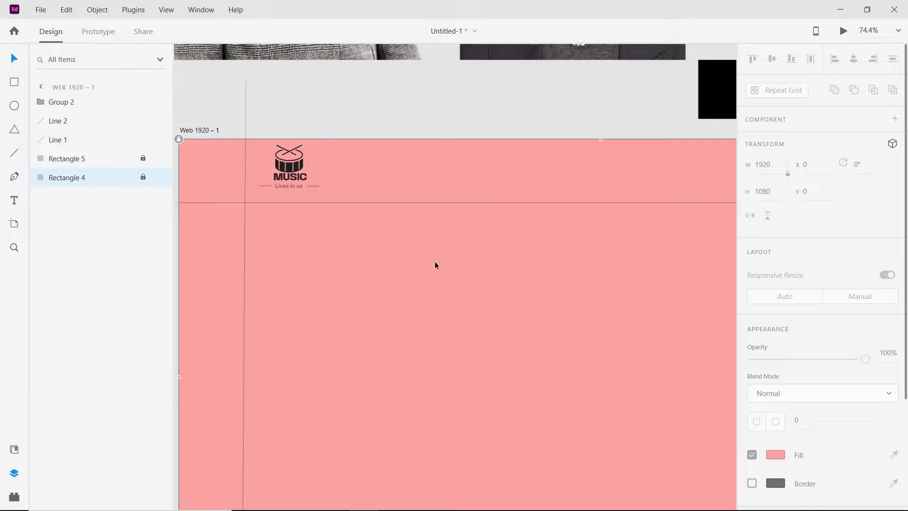
pyautogui.click(75, 102)
pyautogui.doubleClick(62, 106)
pyautogui.write('mu')
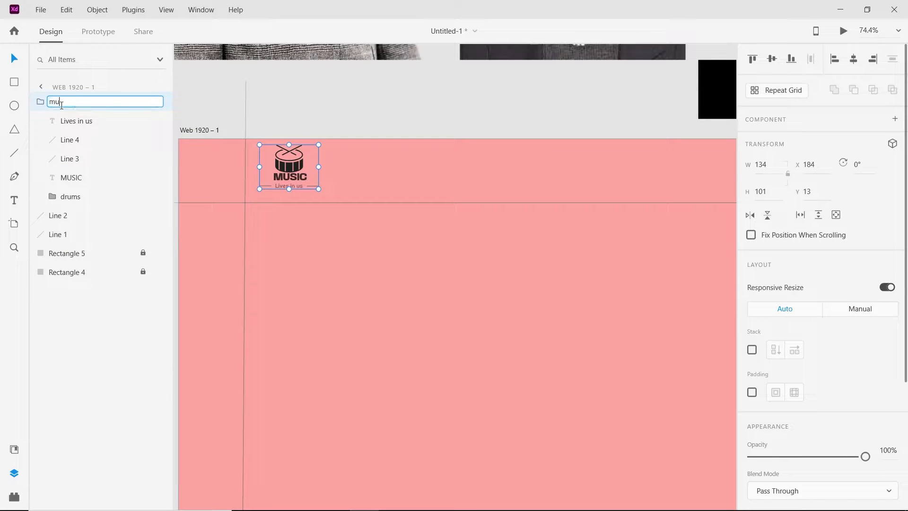
pyautogui.write('sic logo')
pyautogui.press('Return')
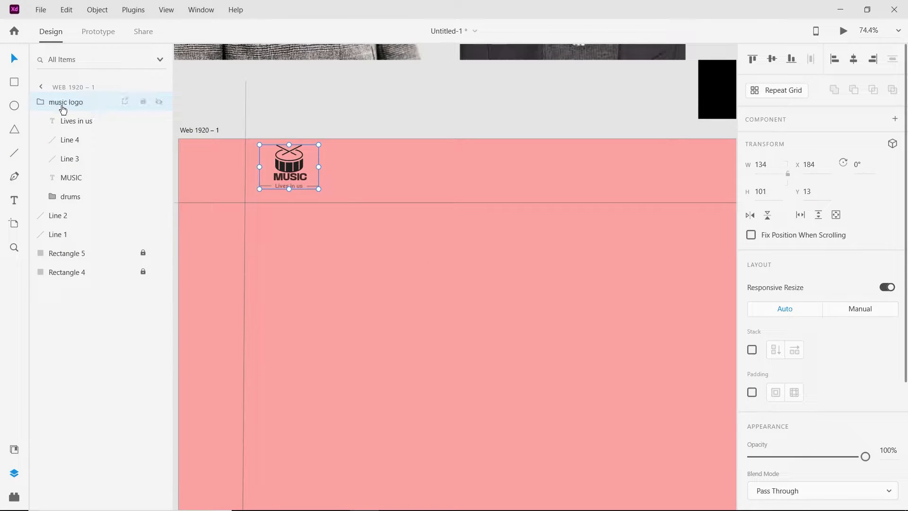
pyautogui.click(46, 108)
# Add the text "ABOUT" in the header to the right of the logo, at size 34 and vertically centered with it
pyautogui.scroll(-3, 483, 328)
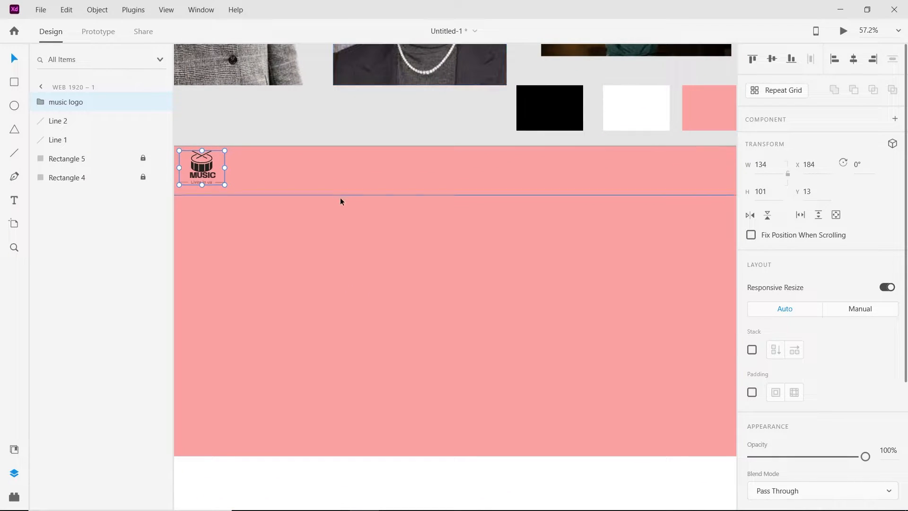
pyautogui.press('t')
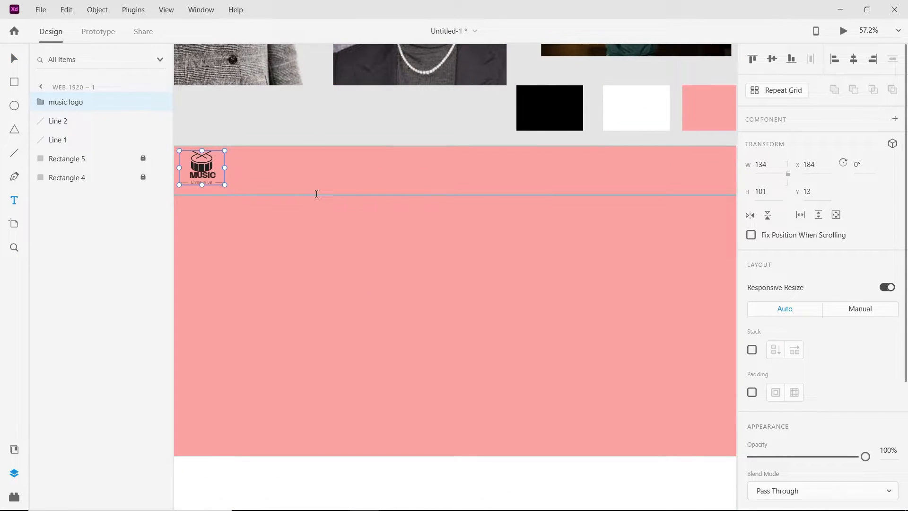
pyautogui.click(281, 170)
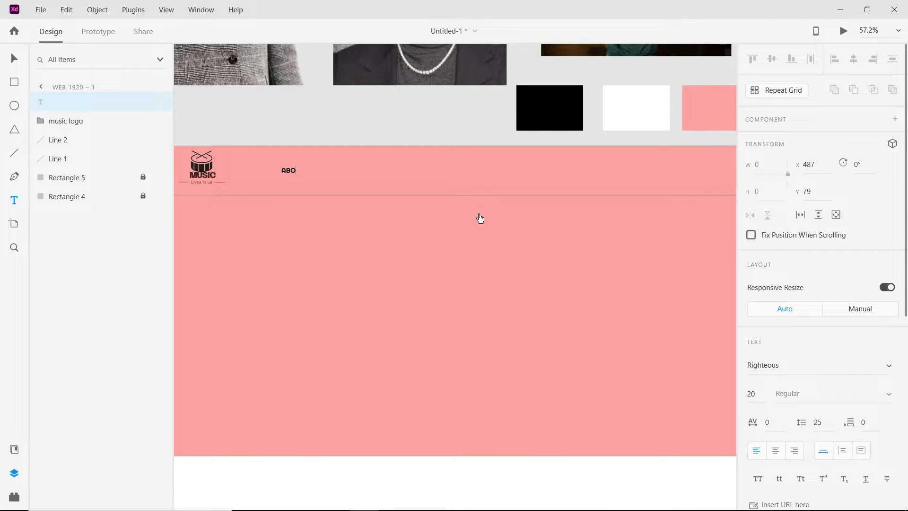
pyautogui.click(14, 59)
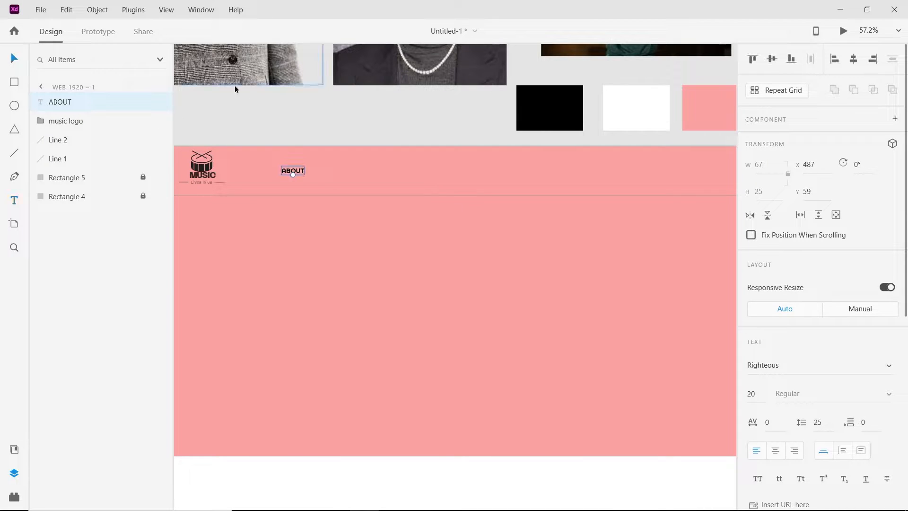
pyautogui.moveTo(292, 174); pyautogui.dragTo(320, 176)
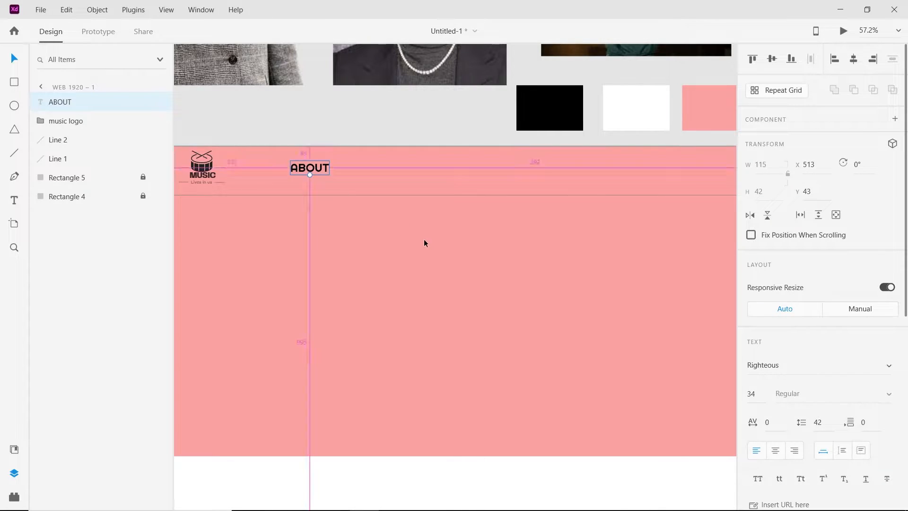
# Repeat the ABOUT text into a horizontal row of four evenly spaced copies with Repeat Grid, and ungroup the grid
pyautogui.scroll(-2, 424, 239)
pyautogui.moveTo(424, 240); pyautogui.dragTo(369, 237)
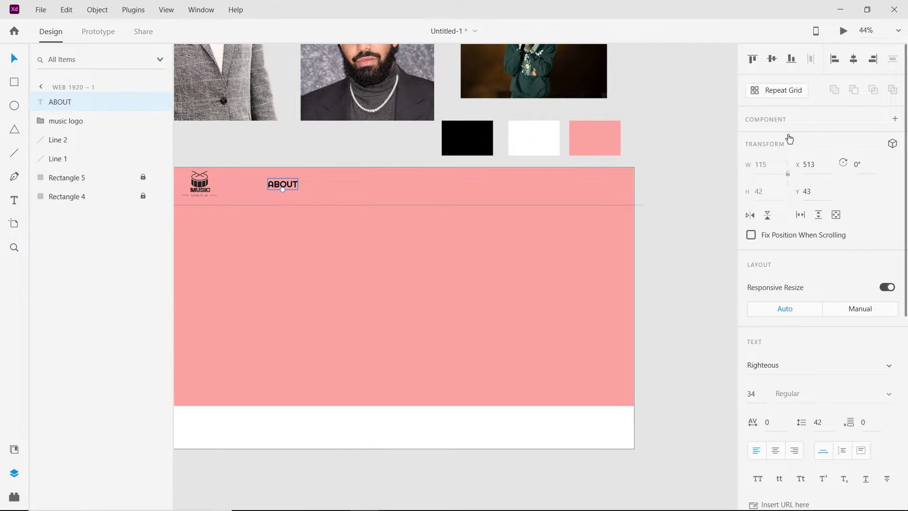
pyautogui.click(794, 91)
pyautogui.moveTo(302, 184); pyautogui.dragTo(485, 188)
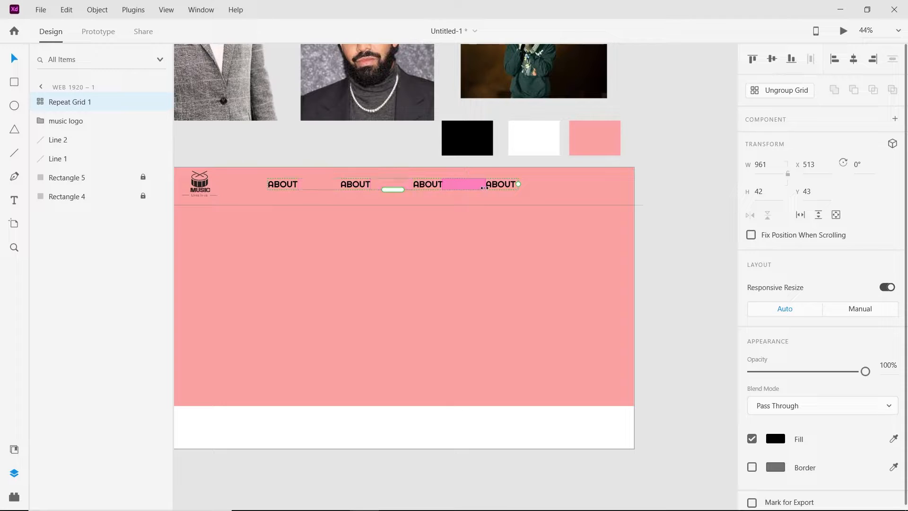
pyautogui.rightClick(356, 186)
pyautogui.click(409, 180)
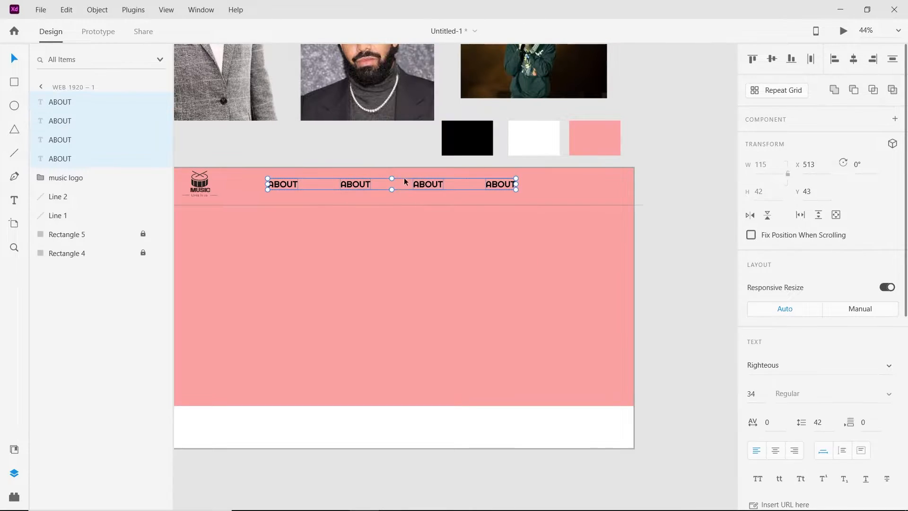
pyautogui.click(654, 241)
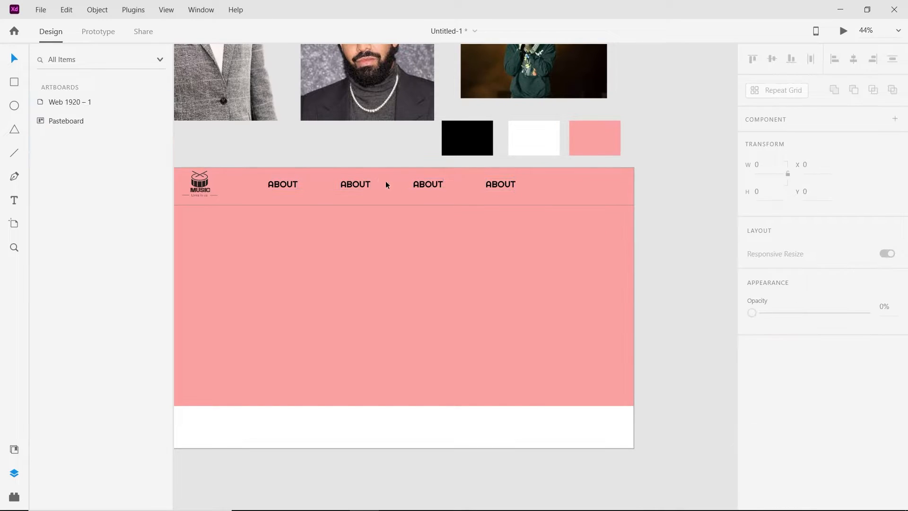
# Change the second menu item in the header to "ARTIST"
pyautogui.click(372, 186)
pyautogui.doubleClick(369, 184)
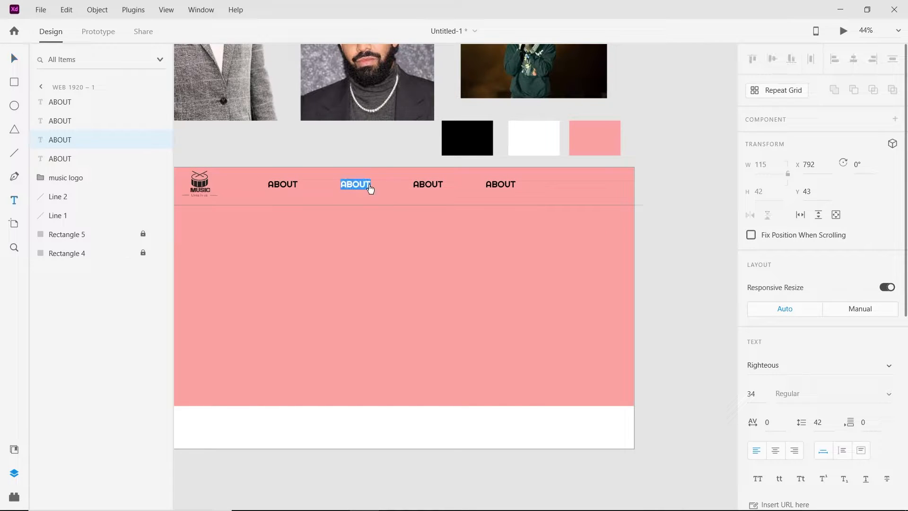
pyautogui.press('BackSpace')
pyautogui.press('Escape')
pyautogui.click(411, 345)
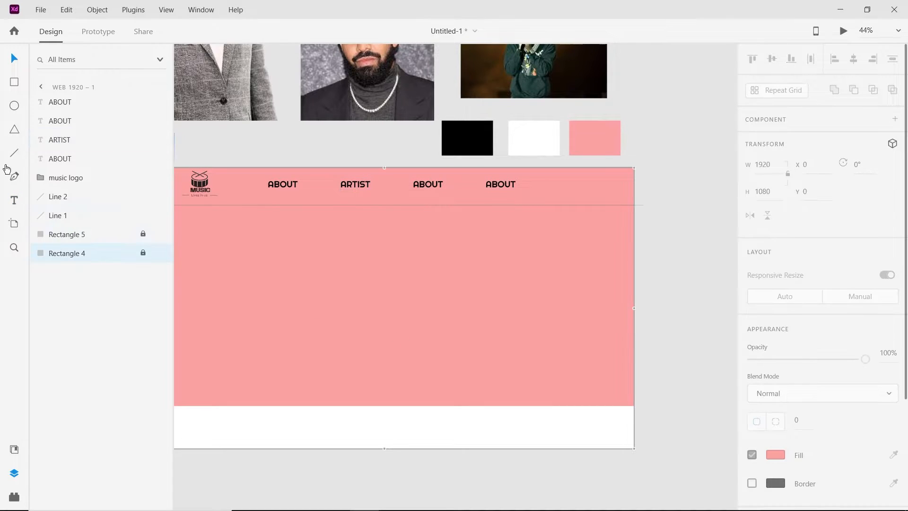
# Change the third menu item in the header to "MUSIC"
pyautogui.click(14, 200)
pyautogui.doubleClick(441, 186)
pyautogui.press('BackSpace')
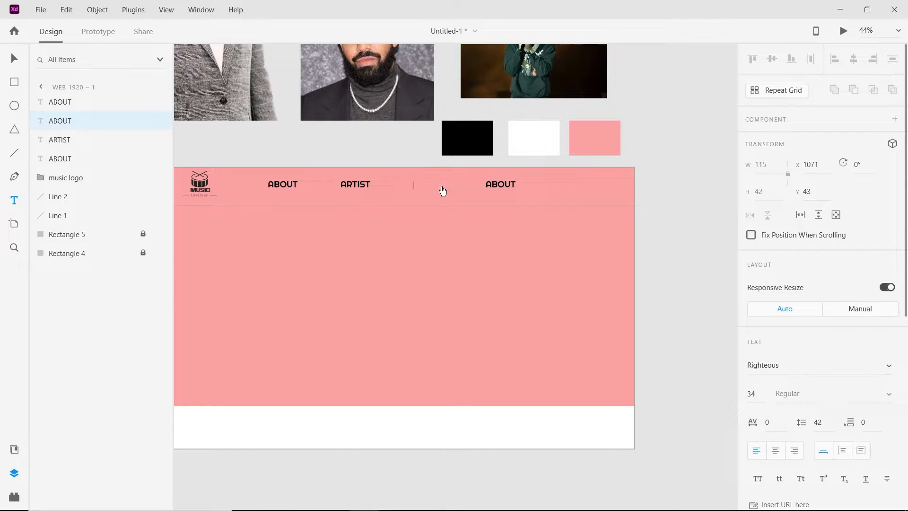
pyautogui.write('MUSIC')
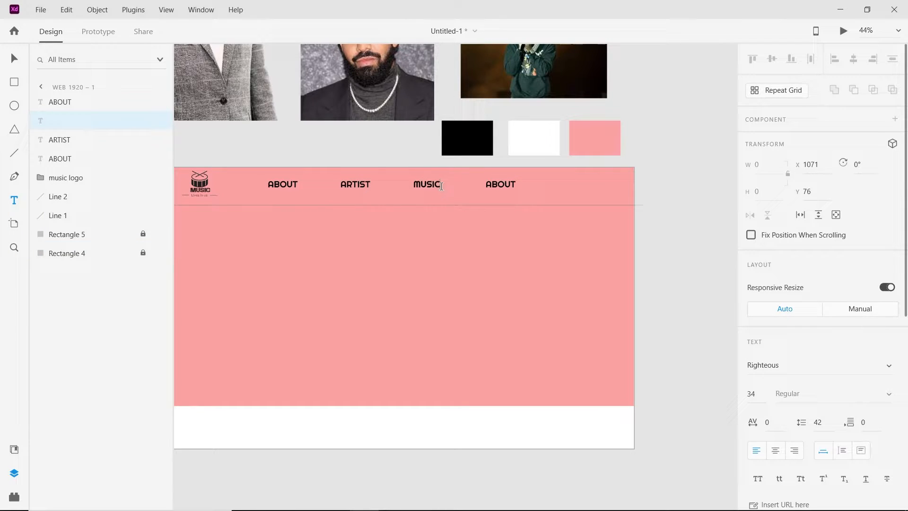
pyautogui.click(14, 58)
# Change the fourth menu item in the header to "BIOGRAPHY"
pyautogui.click(513, 186)
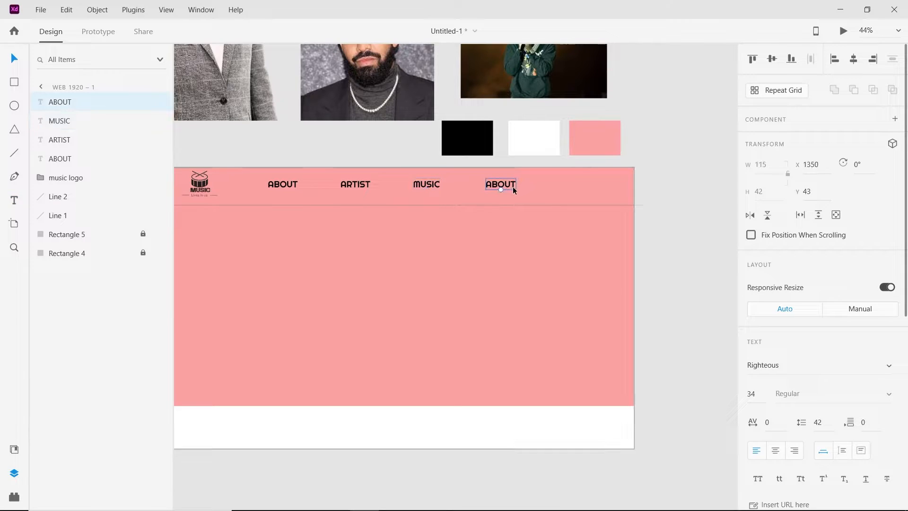
pyautogui.doubleClick(513, 187)
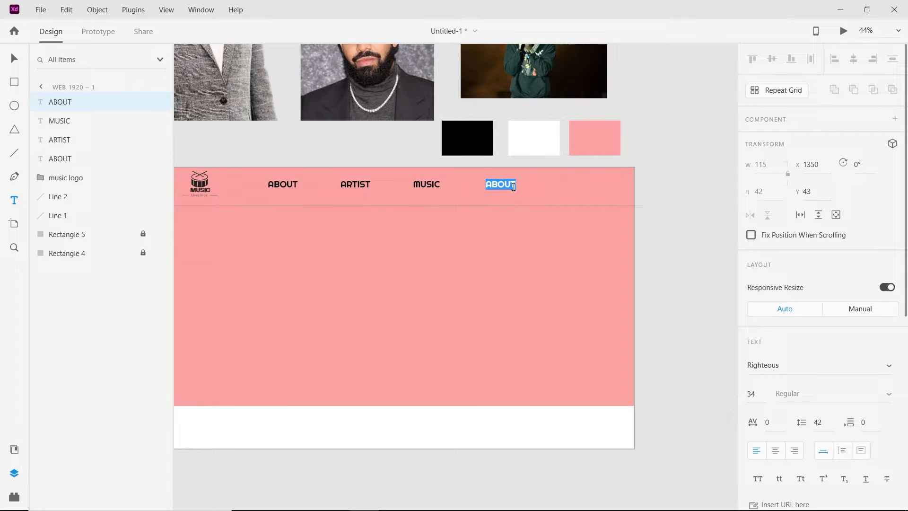
pyautogui.press('BackSpace')
pyautogui.write('biography')
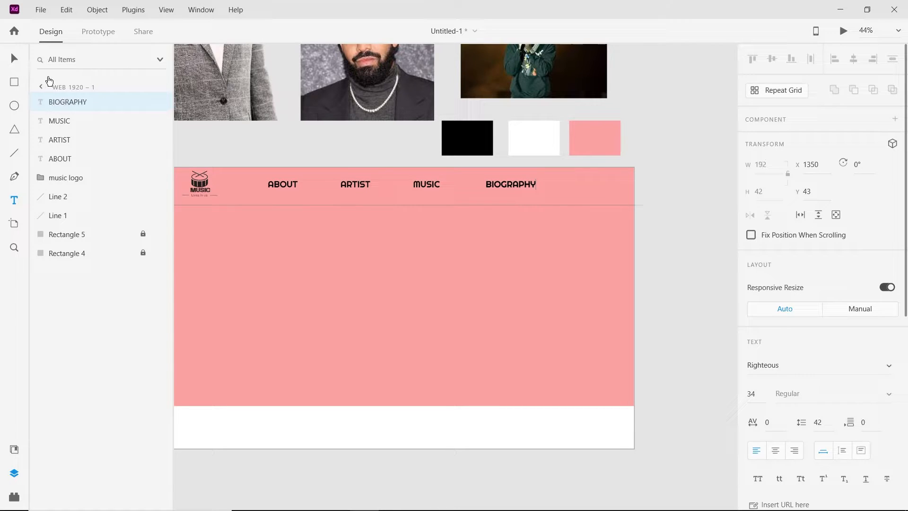
# Nudge the BIOGRAPHY text left in the header to even out its spacing from MUSIC
pyautogui.press('Escape')
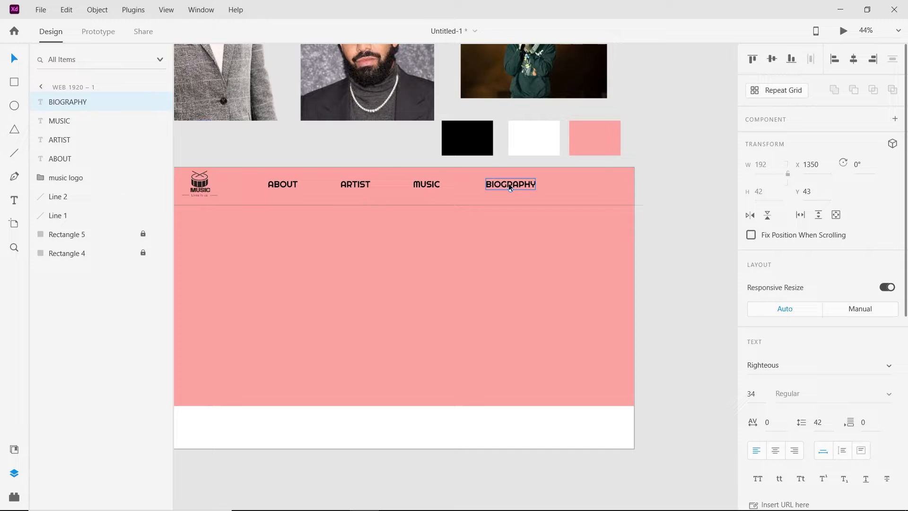
pyautogui.press('Left')
pyautogui.press('Left')
pyautogui.press('Left')
pyautogui.press('Left')
pyautogui.press('Left')
pyautogui.press('Left')
pyautogui.press('Left')
pyautogui.press('Left')
pyautogui.press('Left')
pyautogui.press('Left')
pyautogui.press('Left')
pyautogui.press('Left')
pyautogui.press('Left')
pyautogui.press('Left')
pyautogui.press('Left')
pyautogui.press('Left')
pyautogui.press('Left')
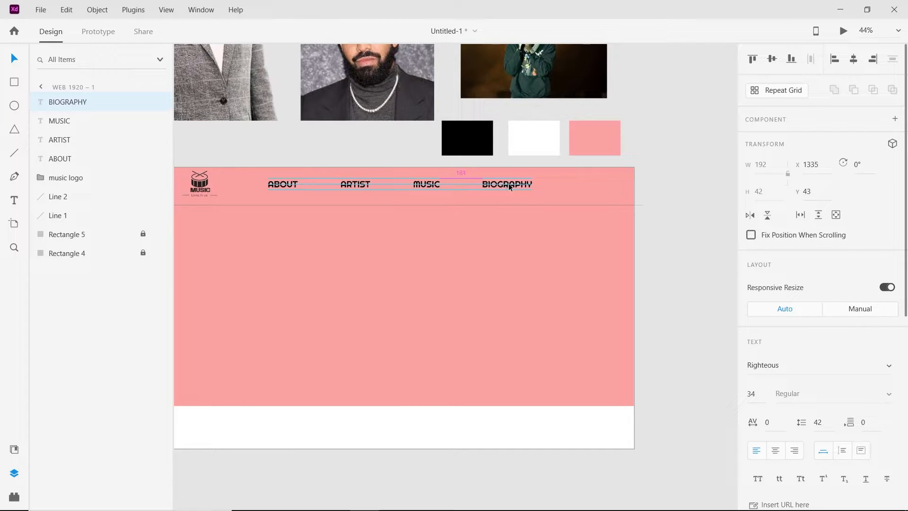
pyautogui.press('Right')
pyautogui.press('Left')
pyautogui.click(598, 162)
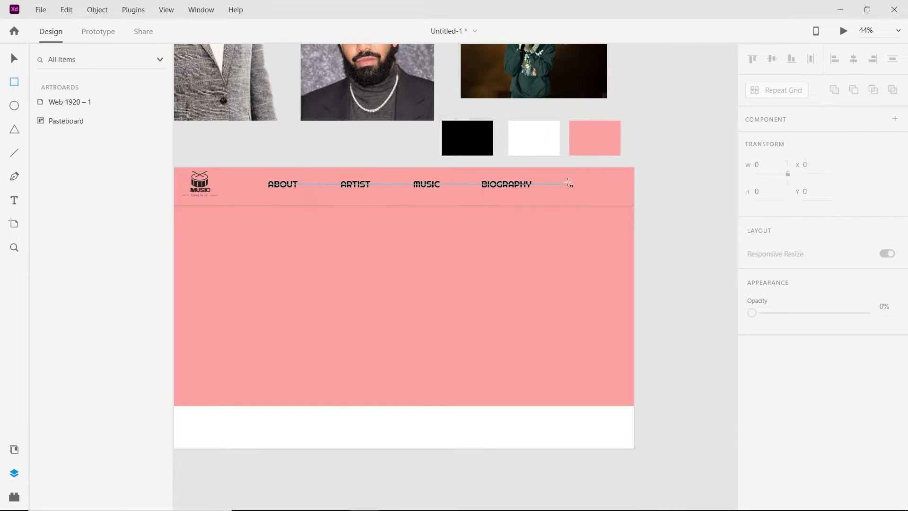
# Draw a 213 × 74 rectangle beside BIOGRAPHY in the header, remove its border and fill it with black #000000
pyautogui.moveTo(569, 179)
pyautogui.mouseDown()
pyautogui.moveTo(589, 197)
pyautogui.moveTo(627, 200)
pyautogui.moveTo(599, 187)
pyautogui.moveTo(586, 194)
pyautogui.mouseUp()
pyautogui.press('v')
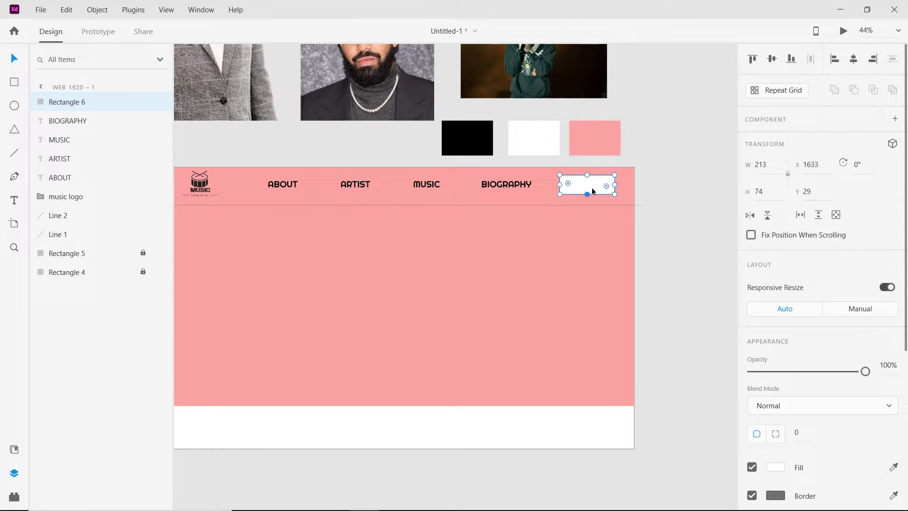
pyautogui.click(752, 495)
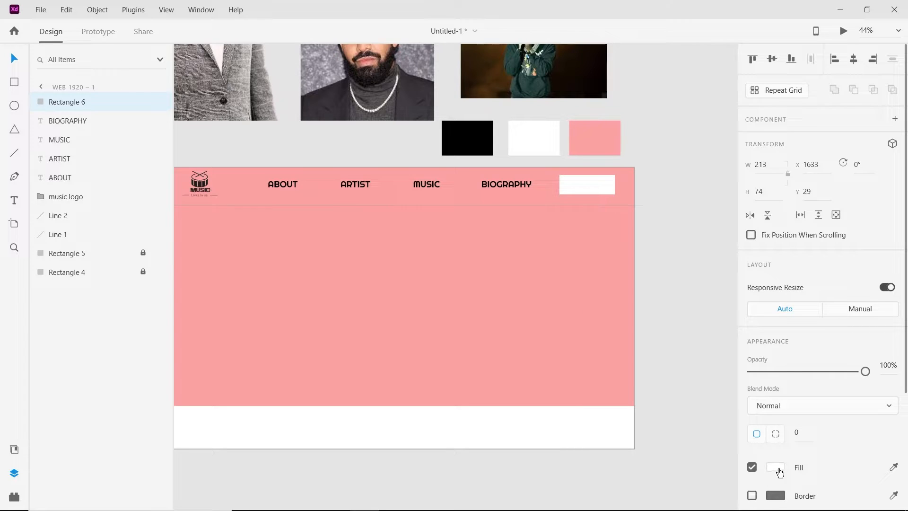
pyautogui.click(775, 467)
pyautogui.moveTo(685, 421); pyautogui.dragTo(599, 442)
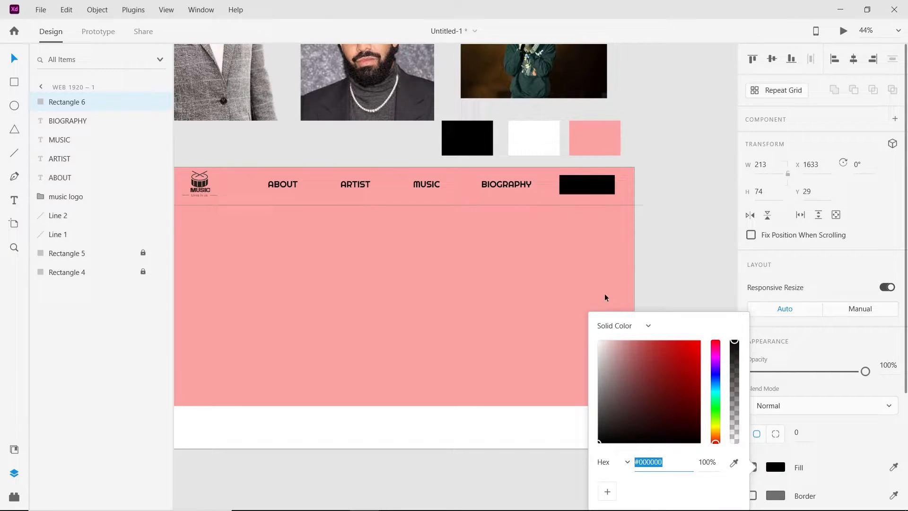
pyautogui.click(587, 184)
# Add the text "PROJECTS" and place it on the black header rectangle, vertically centred
pyautogui.press('t')
pyautogui.click(550, 231)
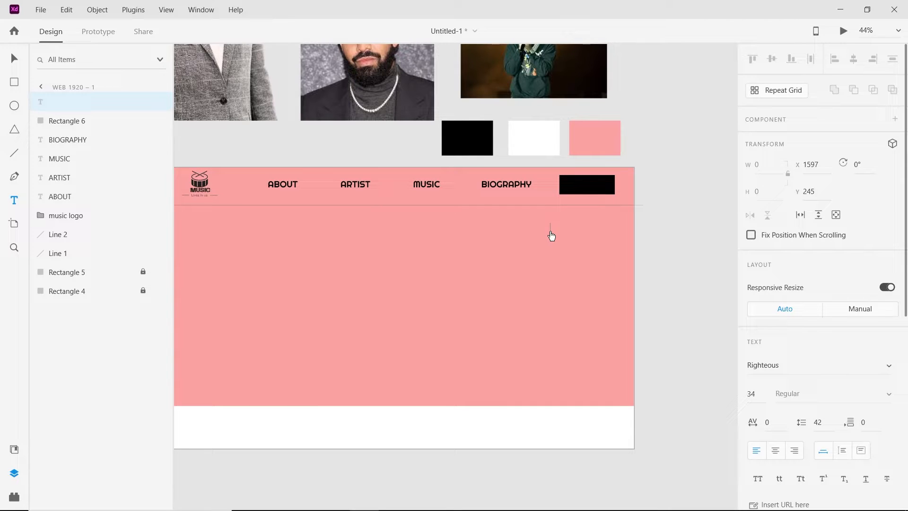
pyautogui.write('PROJECTS')
pyautogui.press('Escape')
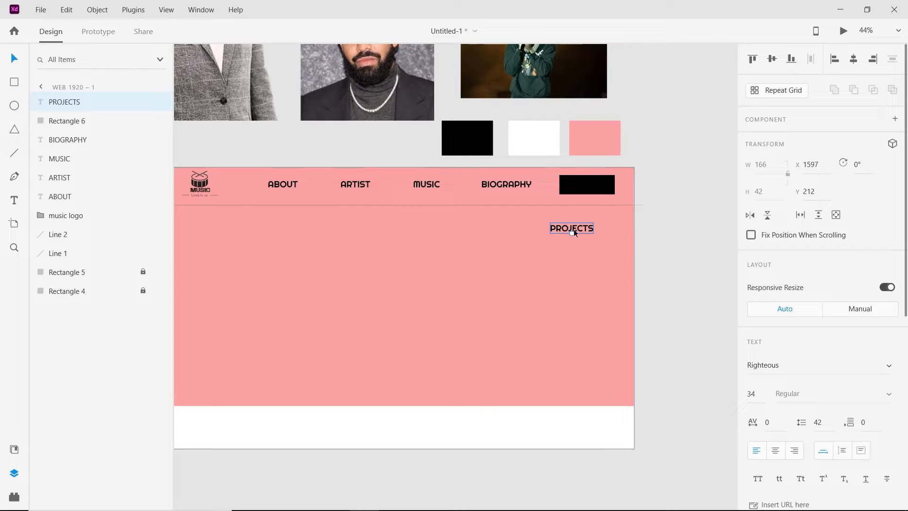
pyautogui.moveTo(576, 231); pyautogui.dragTo(592, 187)
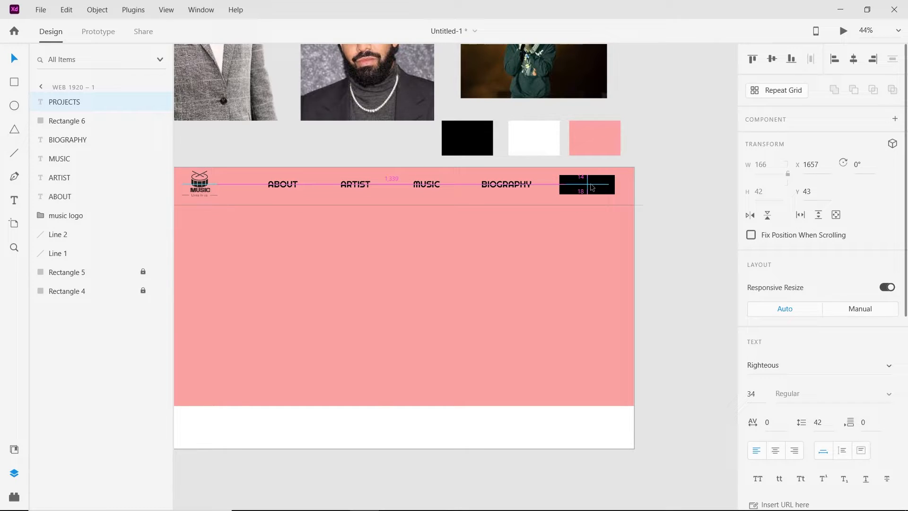
pyautogui.keyDown('shift'); pyautogui.click(603, 193); pyautogui.keyUp('shift')
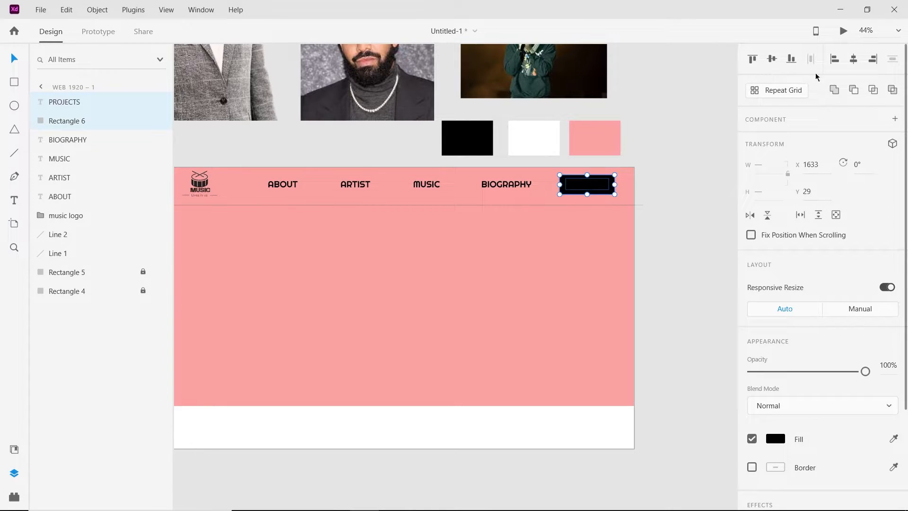
pyautogui.click(771, 59)
pyautogui.click(685, 138)
# Change the fill of the PROJECTS text to white #FFFFFF
pyautogui.click(595, 183)
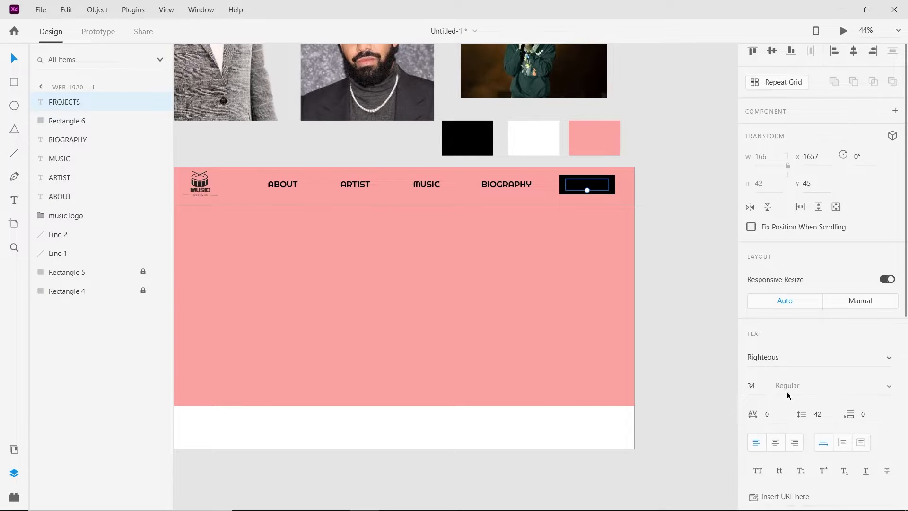
pyautogui.scroll(-5, 771, 378)
pyautogui.click(775, 362)
pyautogui.moveTo(681, 335); pyautogui.dragTo(588, 280)
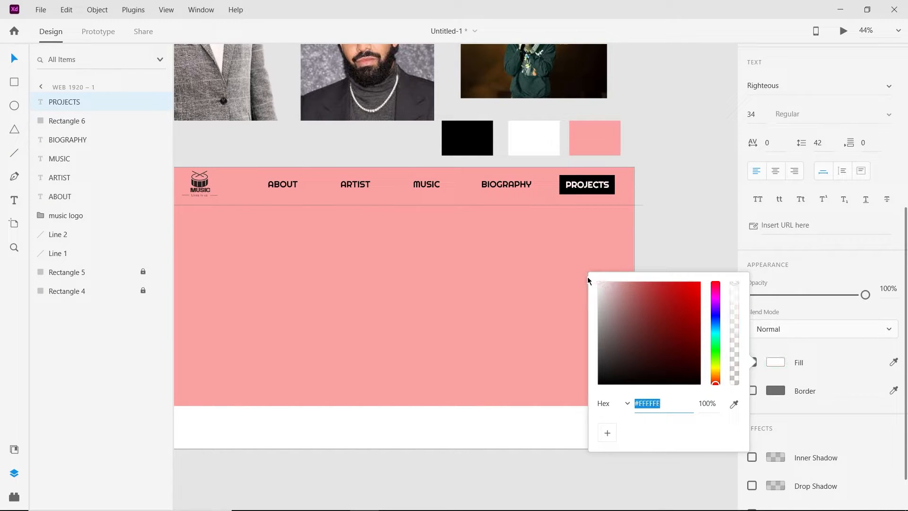
# Reduce the PROJECTS text to font size 30
pyautogui.click(586, 186)
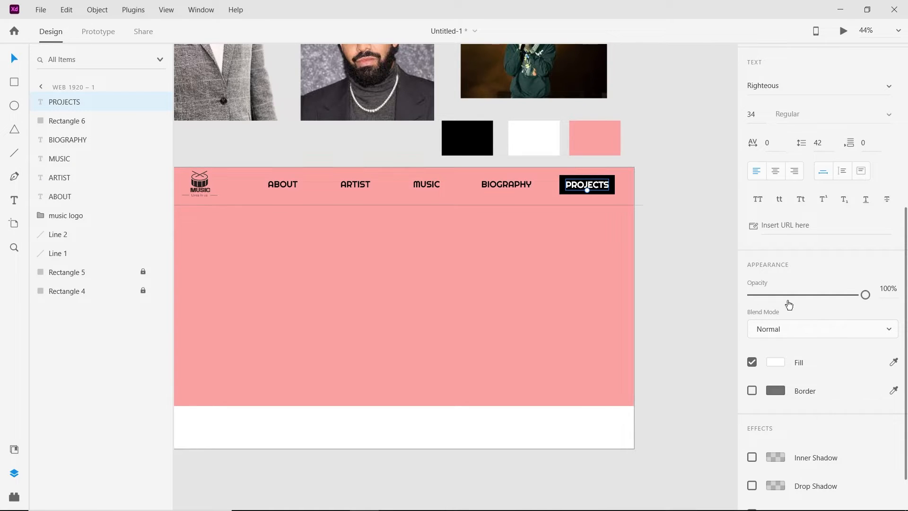
pyautogui.scroll(2, 780, 241)
pyautogui.scroll(2, 775, 233)
pyautogui.click(757, 253)
pyautogui.press('Down')
pyautogui.press('Down')
pyautogui.press('Down')
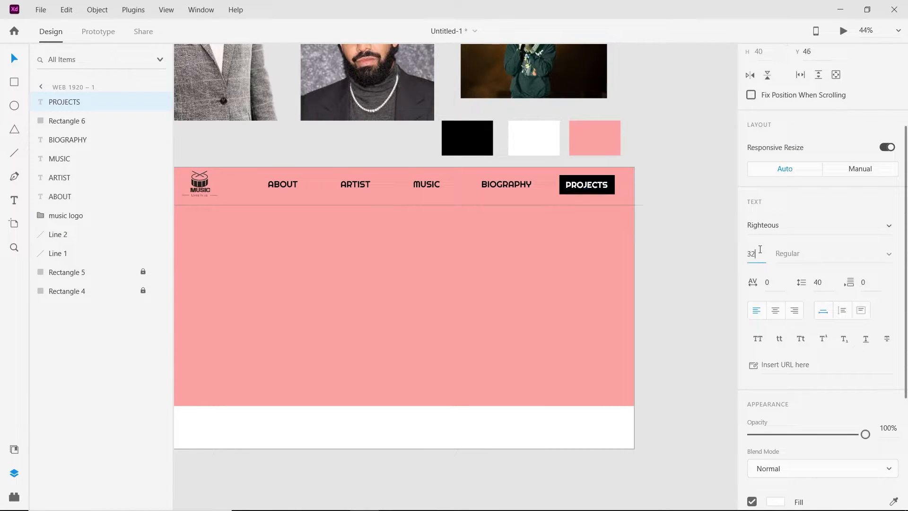
pyautogui.press('Down')
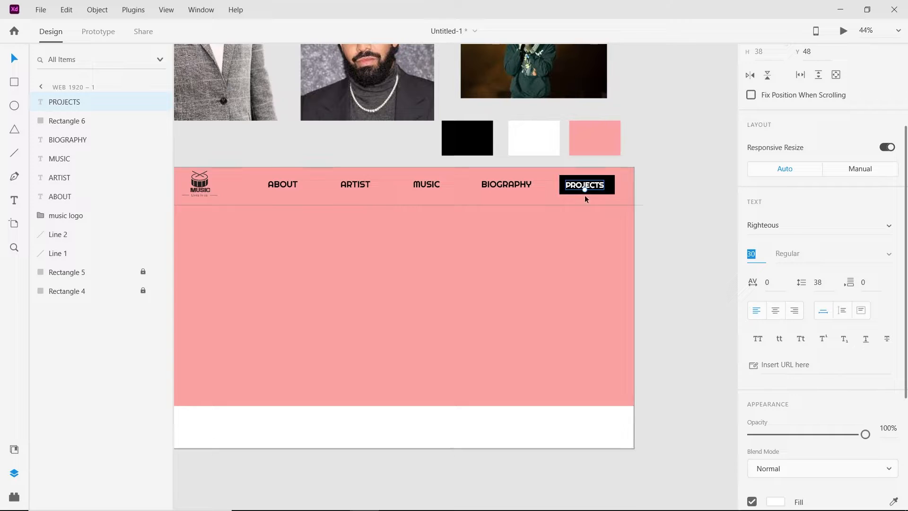
# Centre the PROJECTS text horizontally and vertically on its black rectangle
pyautogui.keyDown('shift'); pyautogui.click(608, 189); pyautogui.keyUp('shift')
pyautogui.scroll(1, 729, 169)
pyautogui.scroll(3, 828, 139)
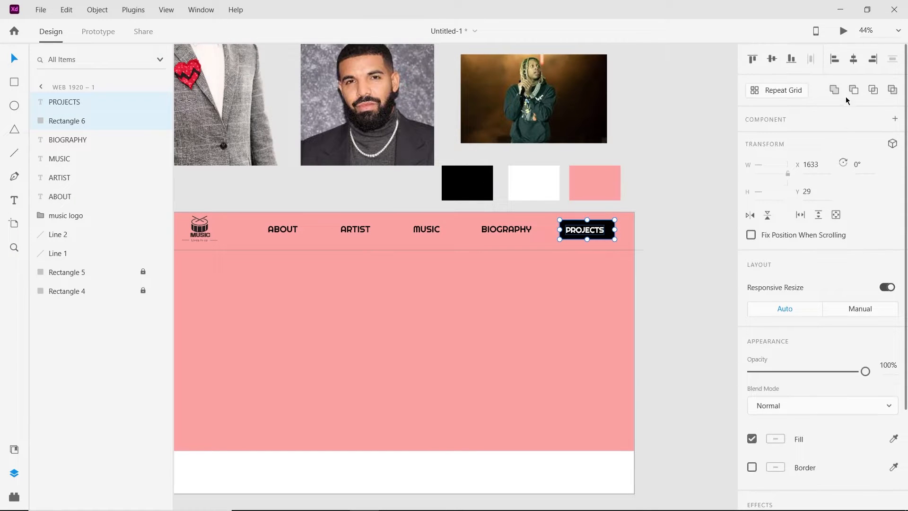
pyautogui.click(852, 64)
pyautogui.click(777, 61)
pyautogui.click(658, 305)
# Duplicate the black rectangle behind PROJECTS and offset the copy 3 px to the right and 3 px down
pyautogui.scroll(3, 658, 305)
pyautogui.click(597, 207)
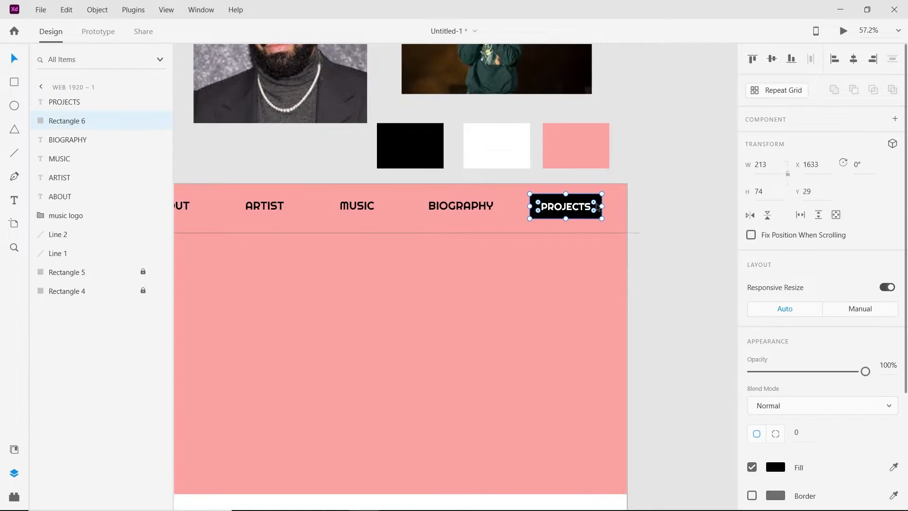
pyautogui.hotkey('ctrl', 'd')
pyautogui.press('Down')
pyautogui.press('Right')
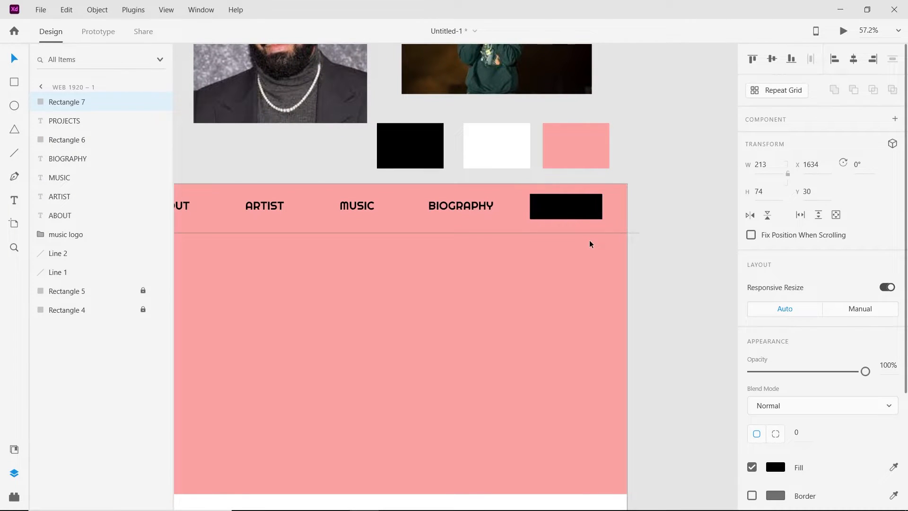
pyautogui.press('Down')
pyautogui.press('Right')
pyautogui.press('Down')
pyautogui.press('Right')
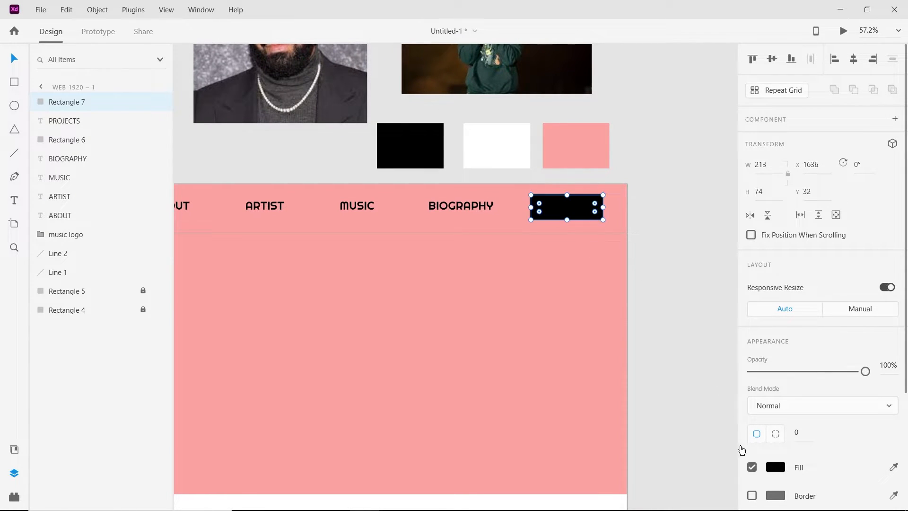
# Turn the copied rectangle into an outline with a border and no fill, and reselect it among the artboard's layers
pyautogui.click(752, 467)
pyautogui.click(751, 495)
pyautogui.click(772, 496)
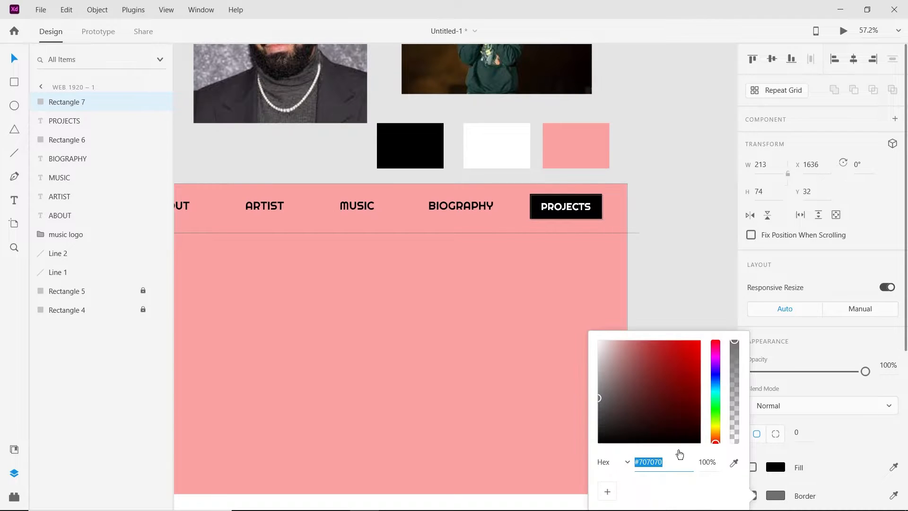
pyautogui.click(661, 208)
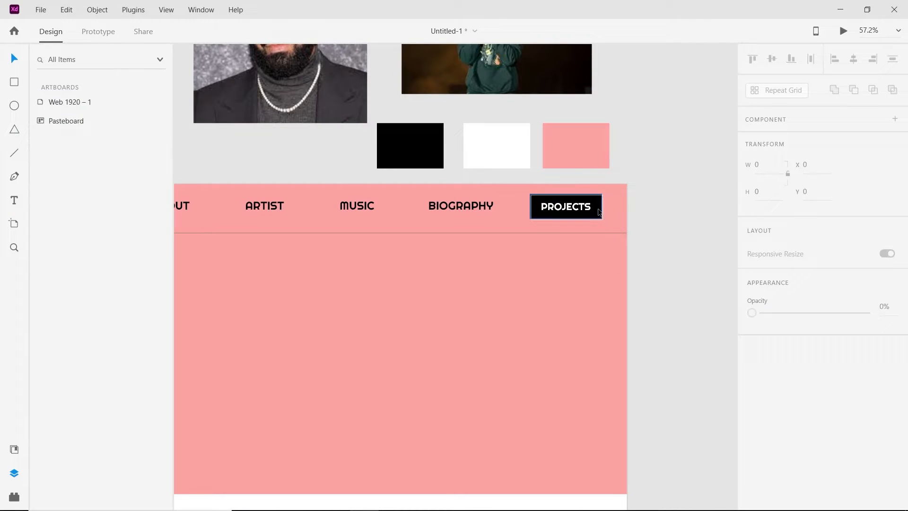
pyautogui.click(36, 105)
pyautogui.click(206, 221)
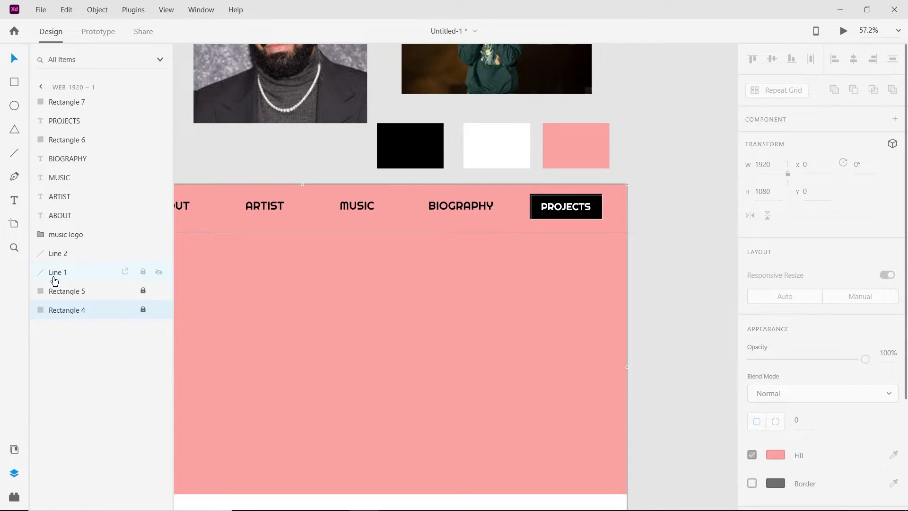
pyautogui.click(85, 103)
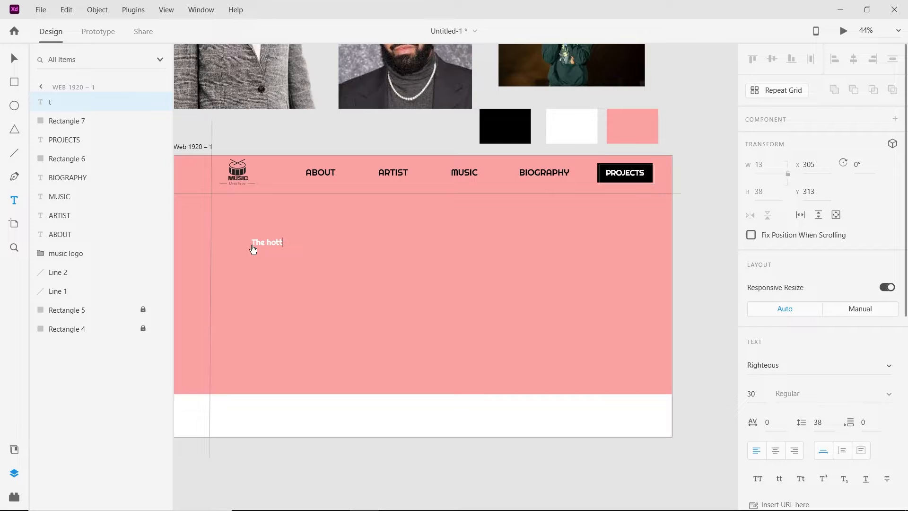
# Write the headline "The hottest / Artists around in 2022" on two lines below the header
pyautogui.write('est')
pyautogui.press('Return')
pyautogui.write('ARtists')
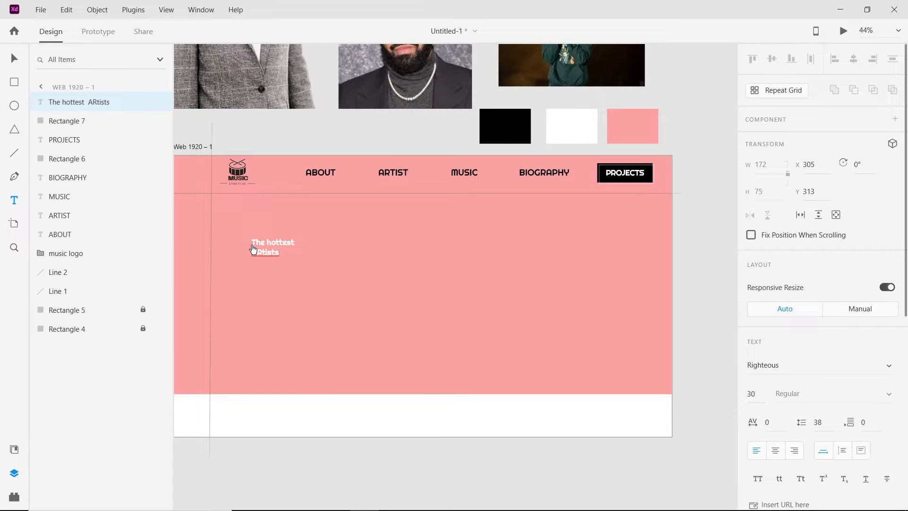
pyautogui.press('BackSpace')
pyautogui.press('BackSpace')
pyautogui.press('BackSpace')
pyautogui.press('BackSpace')
pyautogui.press('BackSpace')
pyautogui.press('BackSpace')
pyautogui.press('BackSpace')
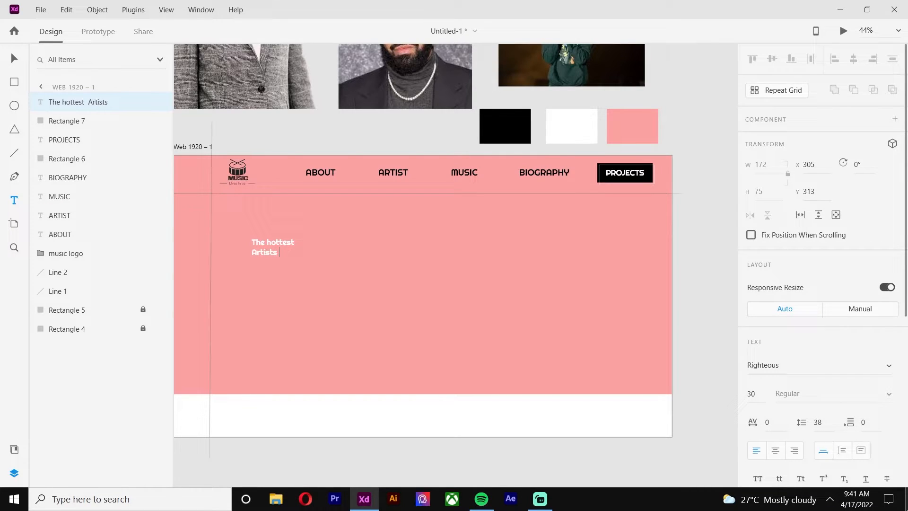
pyautogui.write('rtists around in 2022')
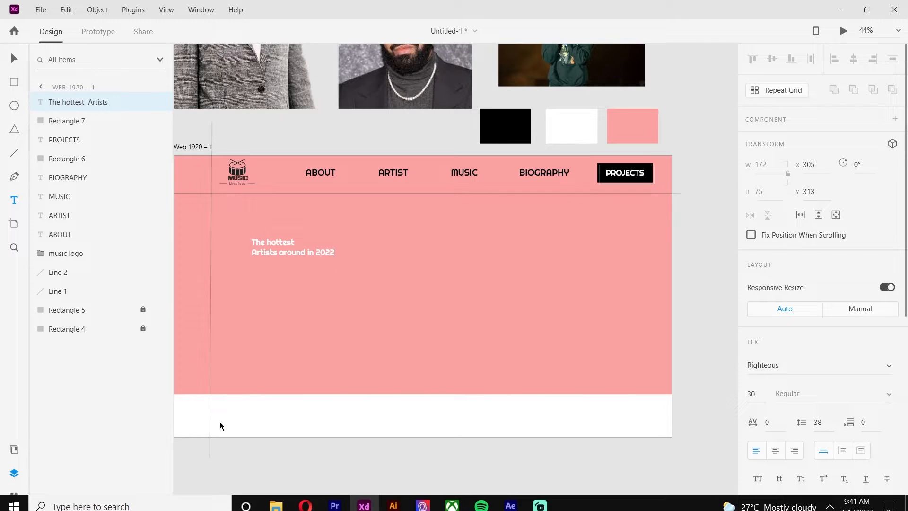
pyautogui.click(12, 70)
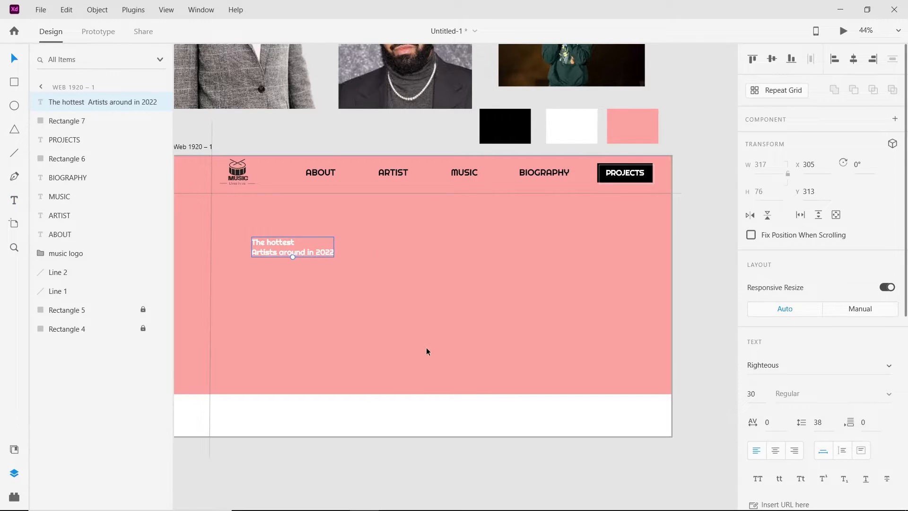
# Enlarge the headline text to size 70 and change its fill to black
pyautogui.moveTo(292, 257); pyautogui.dragTo(298, 238)
pyautogui.scroll(-5, 800, 383)
pyautogui.click(776, 309)
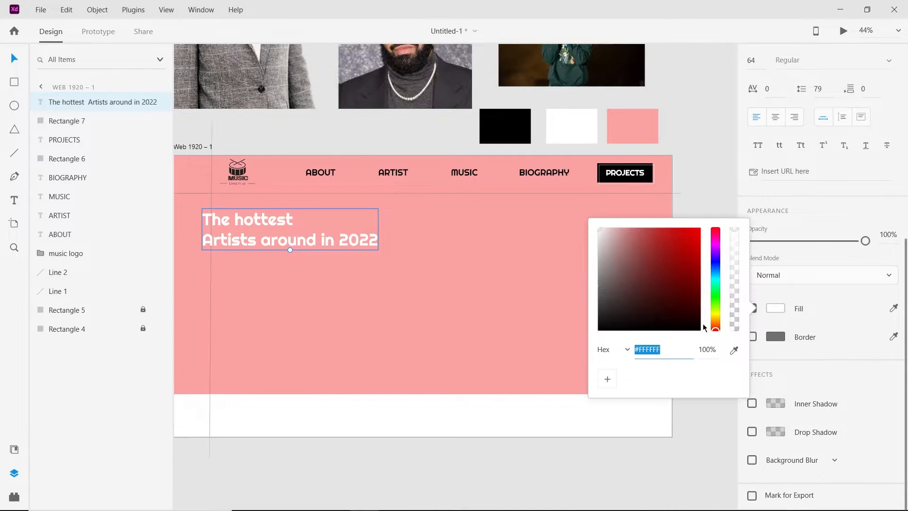
pyautogui.moveTo(676, 326); pyautogui.dragTo(557, 342)
pyautogui.click(342, 244)
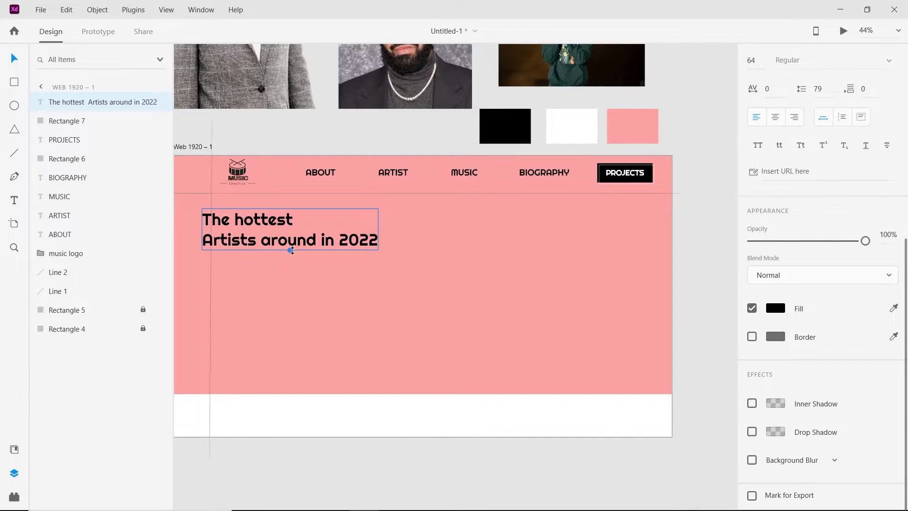
pyautogui.moveTo(289, 250); pyautogui.dragTo(313, 250)
# Add a drop shadow to the headline with X 3, Y 3 and blur 8
pyautogui.click(752, 431)
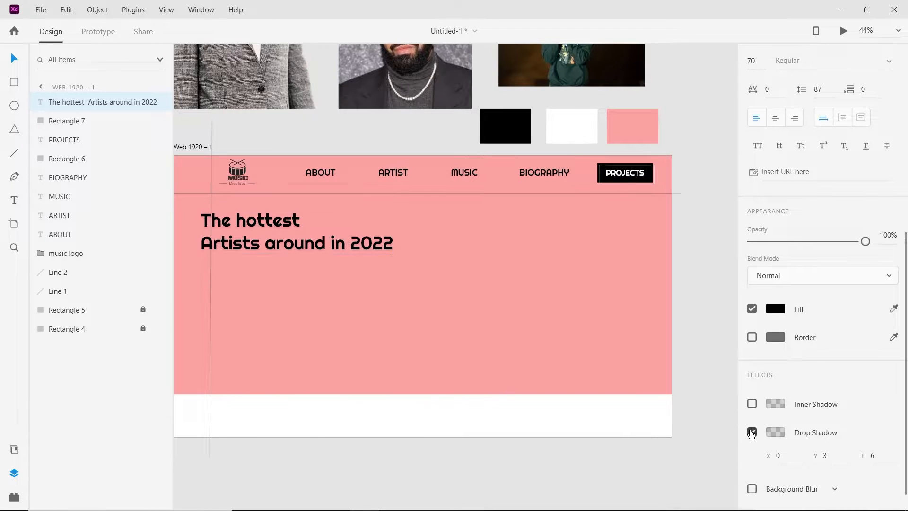
pyautogui.press('Up')
pyautogui.press('Down')
pyautogui.click(883, 455)
pyautogui.press('Up')
pyautogui.press('Up')
# Set the opacity of the headline's black drop shadow to 19%
pyautogui.click(775, 433)
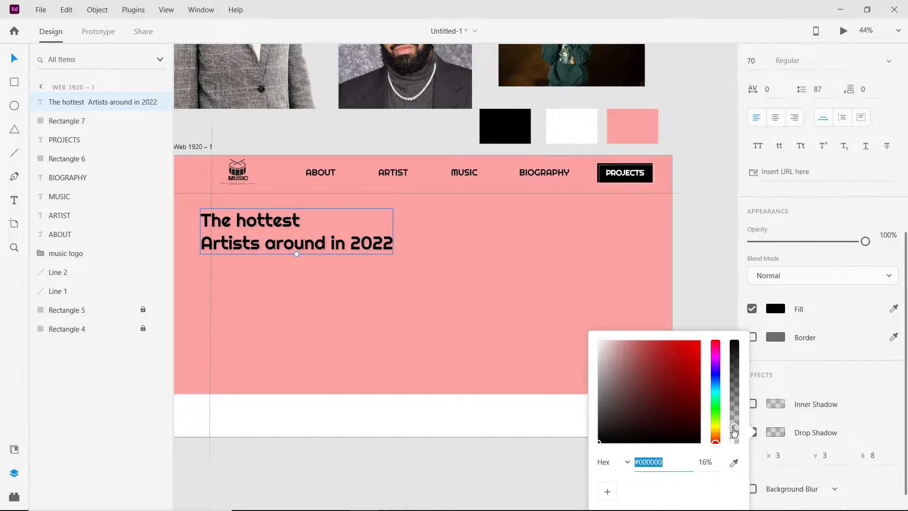
pyautogui.moveTo(734, 427)
pyautogui.mouseDown()
pyautogui.moveTo(735, 394)
pyautogui.moveTo(738, 431)
pyautogui.mouseUp()
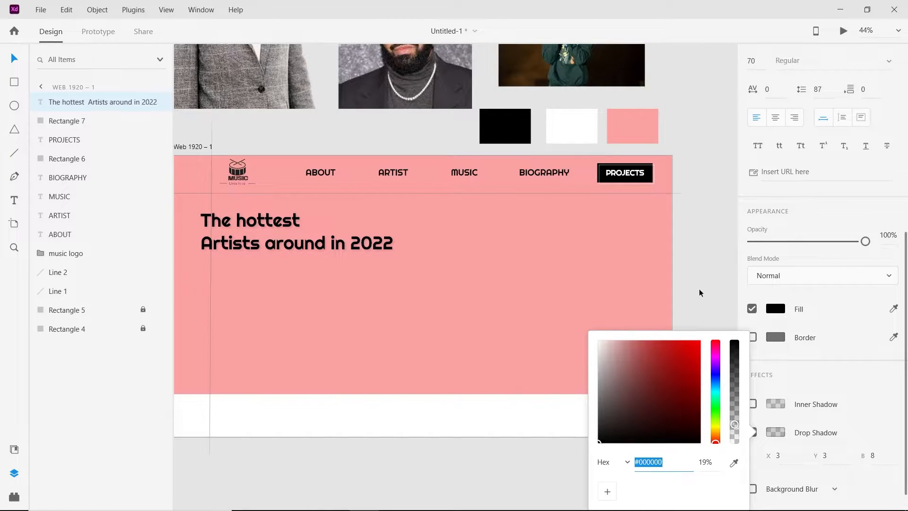
pyautogui.click(699, 288)
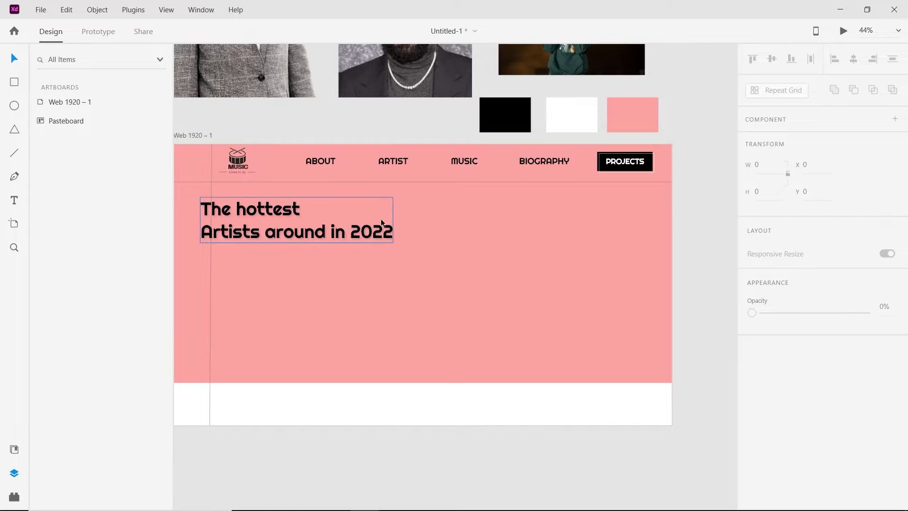
# Set the X offset of the headline's drop shadow to 1
pyautogui.click(365, 226)
pyautogui.scroll(-5, 775, 397)
pyautogui.scroll(-2, 788, 406)
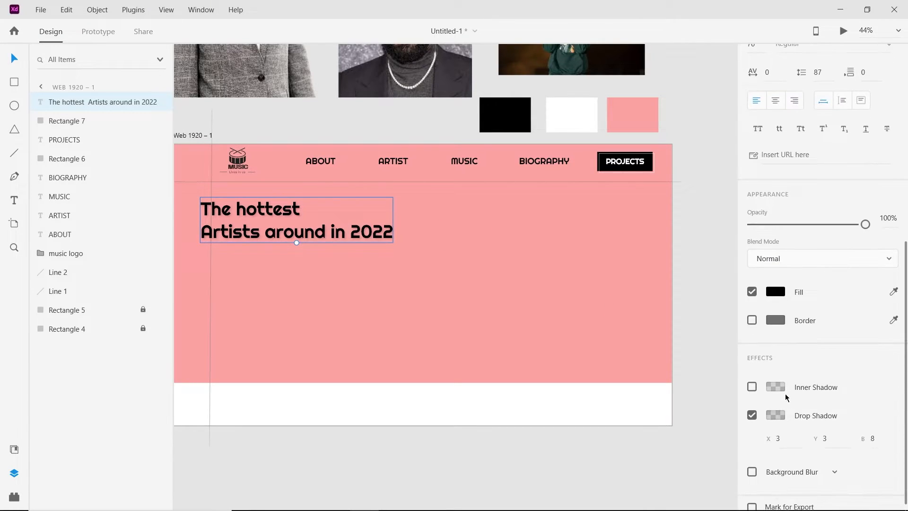
pyautogui.write('1')
pyautogui.click(830, 437)
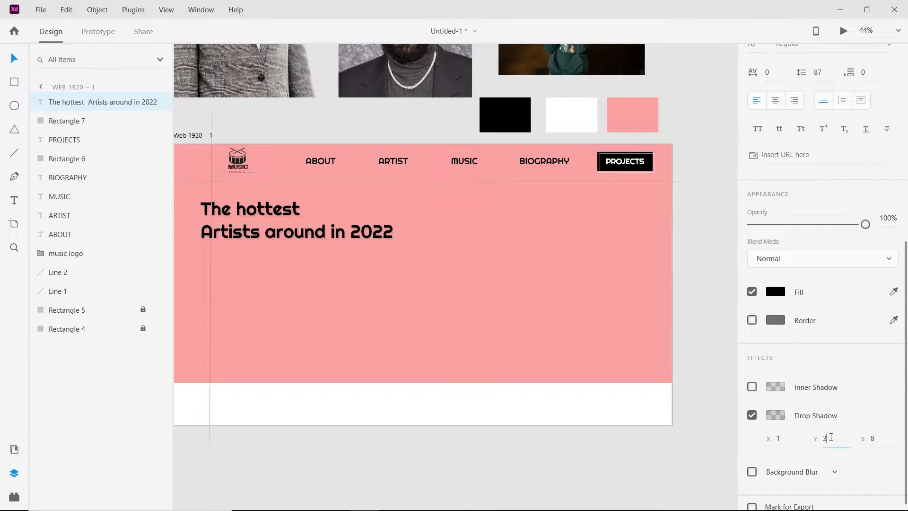
pyautogui.click(653, 343)
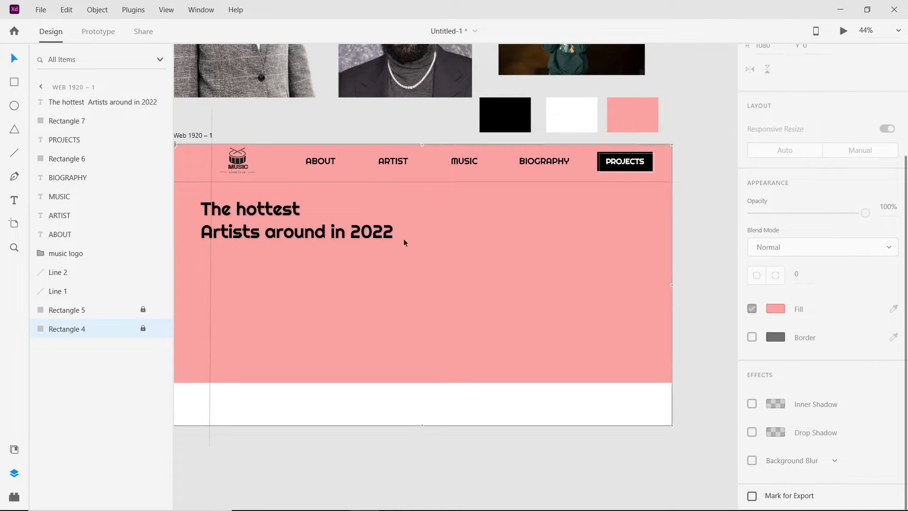
# Increase the text size of the headline "The hottest Artists around in 2022" to 71
pyautogui.click(301, 228)
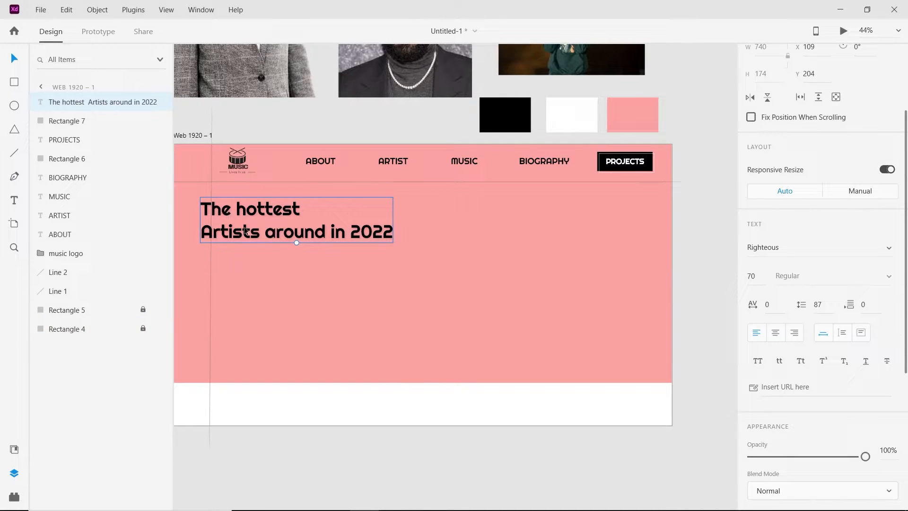
pyautogui.click(226, 211)
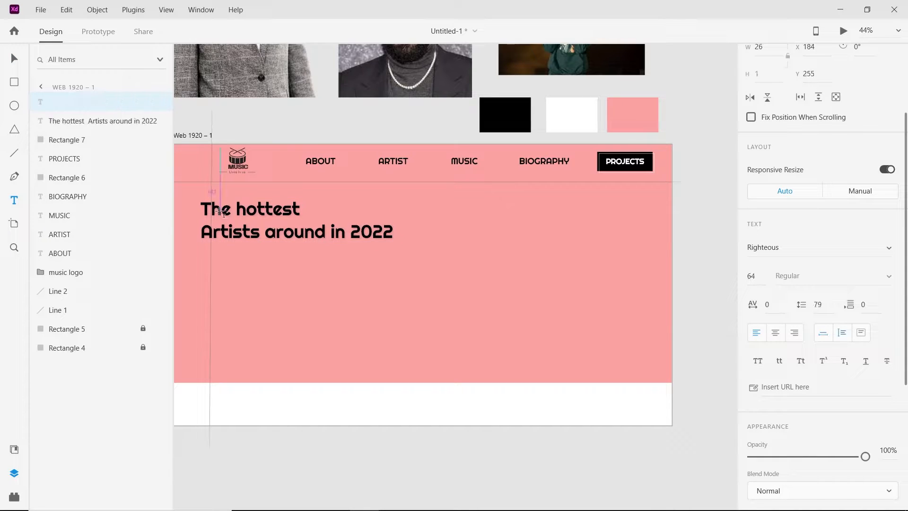
pyautogui.click(230, 212)
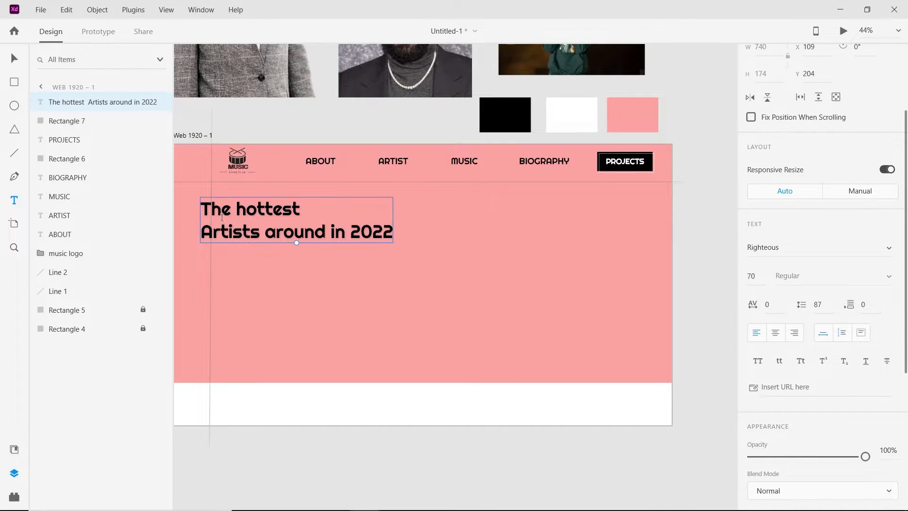
pyautogui.hotkey('ctrl', 'a')
pyautogui.moveTo(230, 210); pyautogui.dragTo(205, 210)
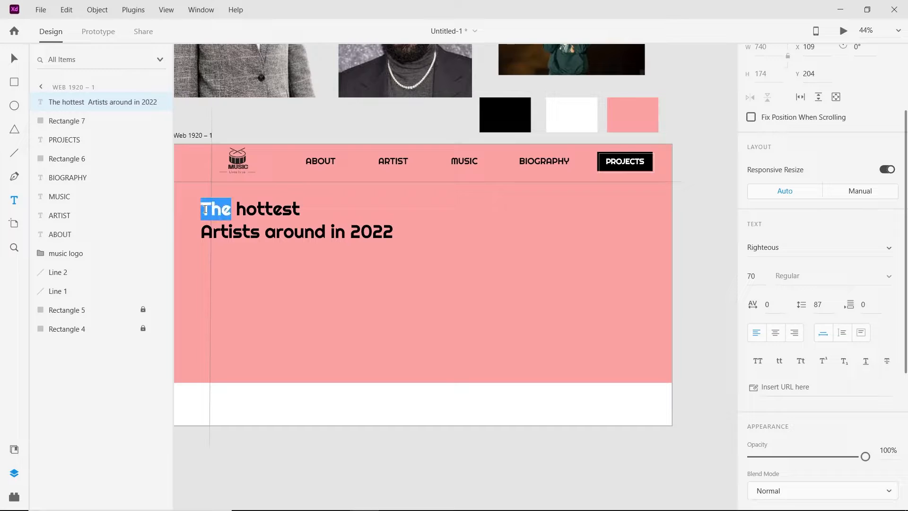
pyautogui.click(760, 279)
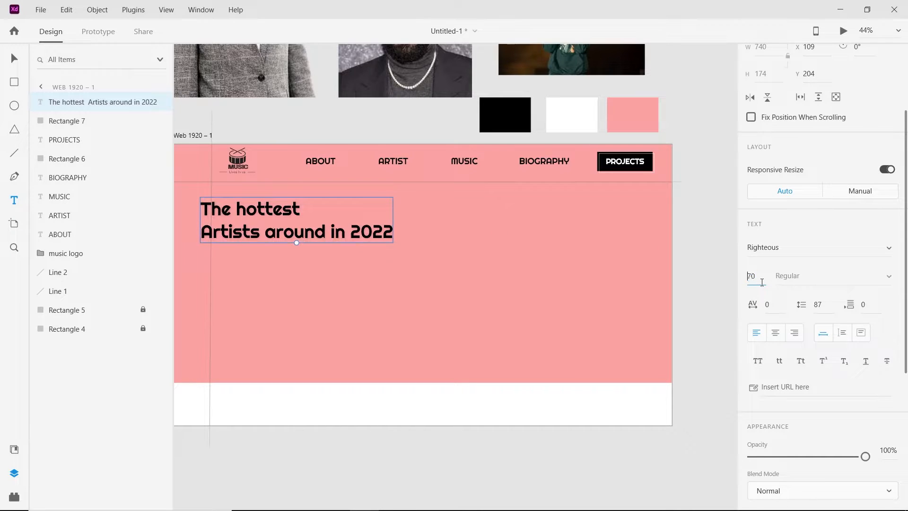
pyautogui.press('Up')
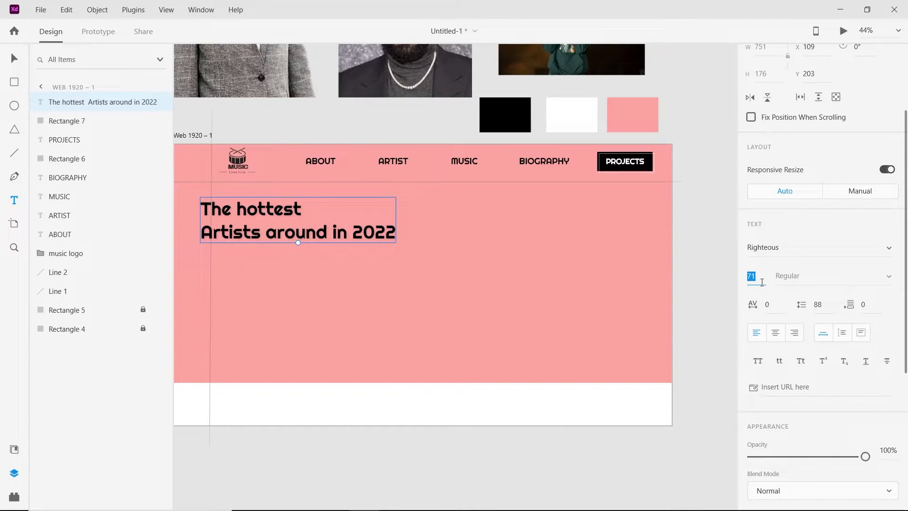
pyautogui.press('Up')
pyautogui.click(14, 57)
# Move the lil durk photo from the pasteboard onto the artboard below the PROJECTS button and scale it down to about 401 × 244
pyautogui.click(557, 335)
pyautogui.moveTo(596, 54); pyautogui.dragTo(582, 272)
pyautogui.scroll(2, 610, 303)
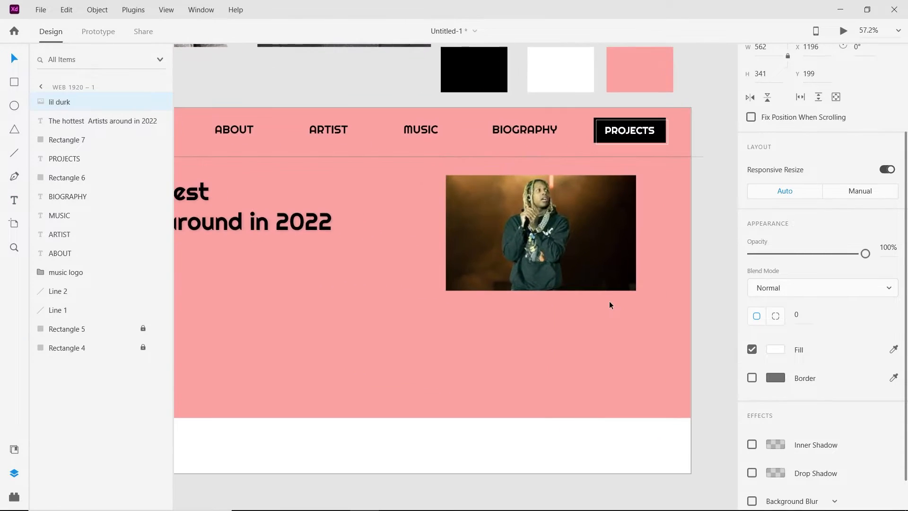
pyautogui.scroll(-2, 609, 303)
pyautogui.scroll(-1, 609, 303)
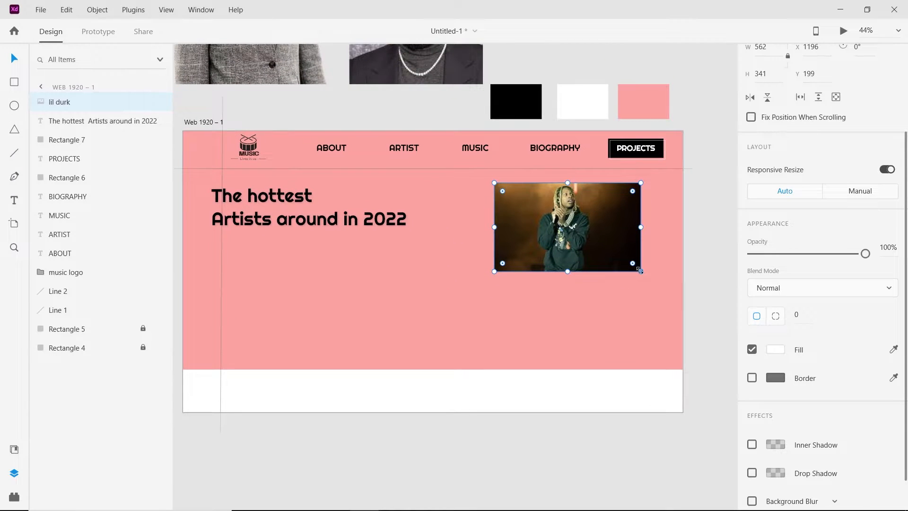
pyautogui.moveTo(640, 271); pyautogui.dragTo(617, 240)
# Draw a white rectangle about 400 × 260 over the photo and place its layer behind the photo
pyautogui.press('r')
pyautogui.moveTo(527, 265)
pyautogui.mouseDown()
pyautogui.moveTo(637, 344)
pyautogui.moveTo(645, 328)
pyautogui.moveTo(622, 326)
pyautogui.moveTo(630, 331)
pyautogui.moveTo(609, 196)
pyautogui.moveTo(612, 287)
pyautogui.moveTo(586, 258)
pyautogui.moveTo(586, 198)
pyautogui.moveTo(639, 216)
pyautogui.mouseUp()
pyautogui.press('Delete')
pyautogui.press('v')
pyautogui.moveTo(585, 248); pyautogui.dragTo(585, 251)
pyautogui.moveTo(70, 122); pyautogui.dragTo(70, 99)
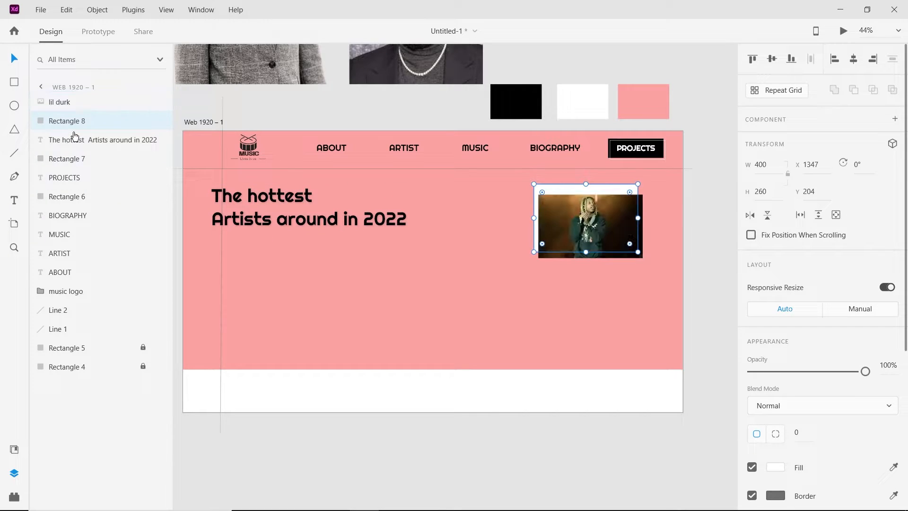
# Remove the white rectangle's border and fit it, about 247 high, as an offset edge at the photo's upper-left corner
pyautogui.moveTo(585, 183); pyautogui.dragTo(585, 188)
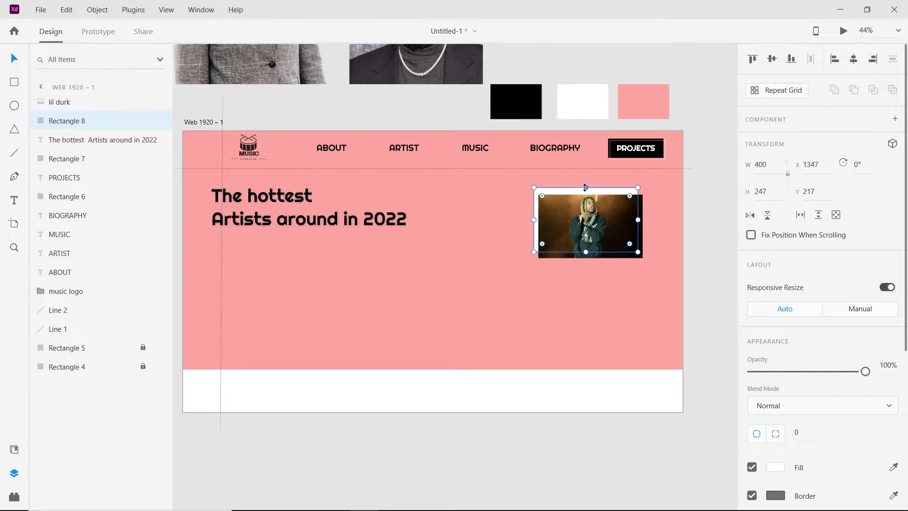
pyautogui.click(751, 496)
pyautogui.moveTo(593, 191); pyautogui.dragTo(593, 192)
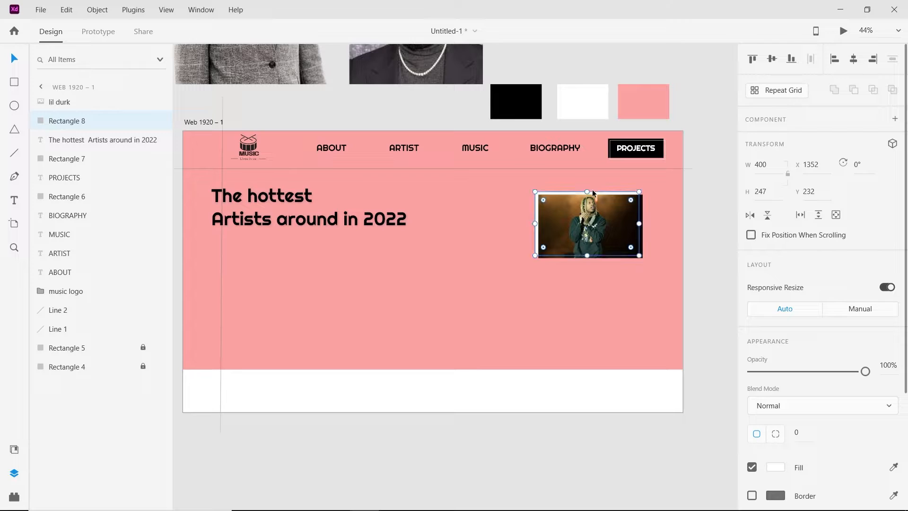
pyautogui.click(715, 265)
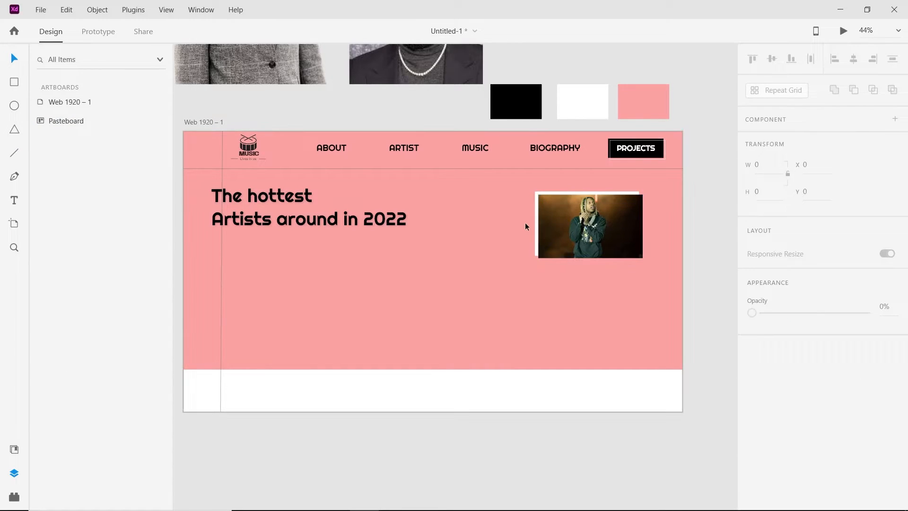
# Lower the opacity of the white rectangle behind the photo to 47%
pyautogui.click(539, 216)
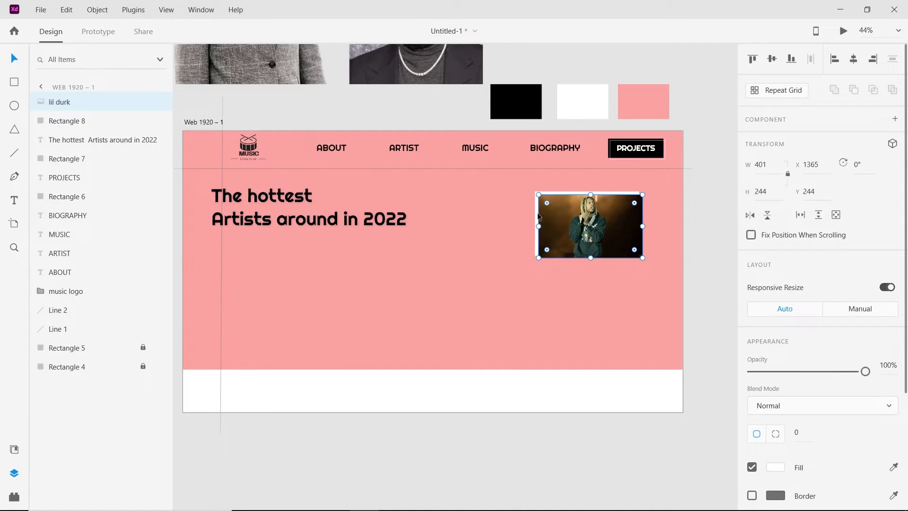
pyautogui.click(535, 247)
pyautogui.moveTo(864, 371); pyautogui.dragTo(805, 371)
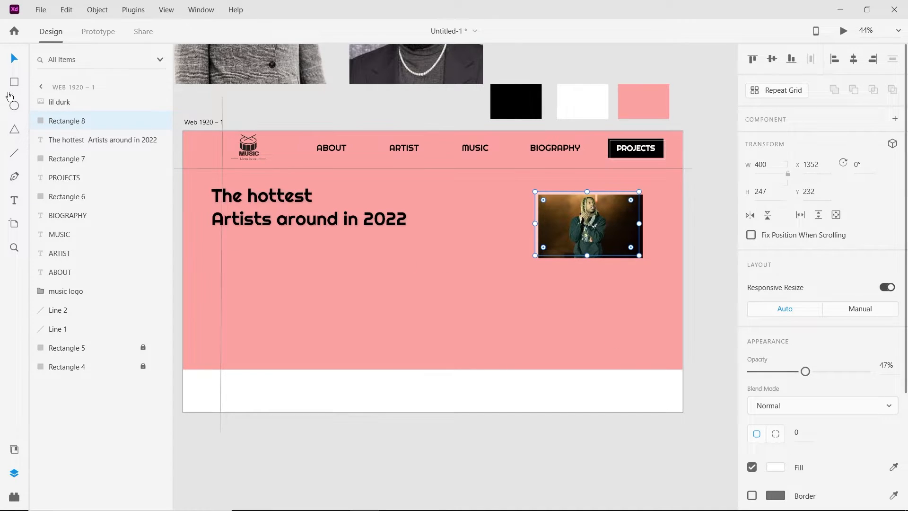
# Add the text "02" below the photo and set its font to Basement Grotesque
pyautogui.press('t')
pyautogui.click(564, 279)
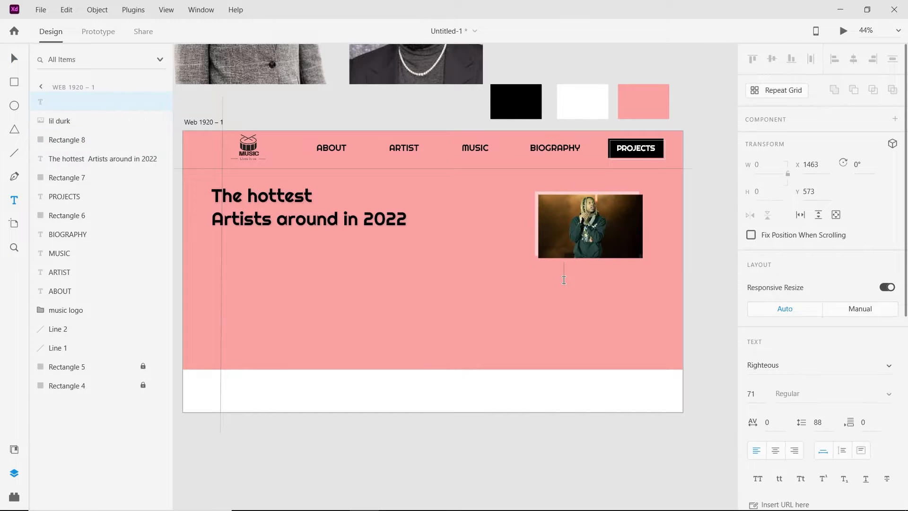
pyautogui.write('02')
pyautogui.click(779, 363)
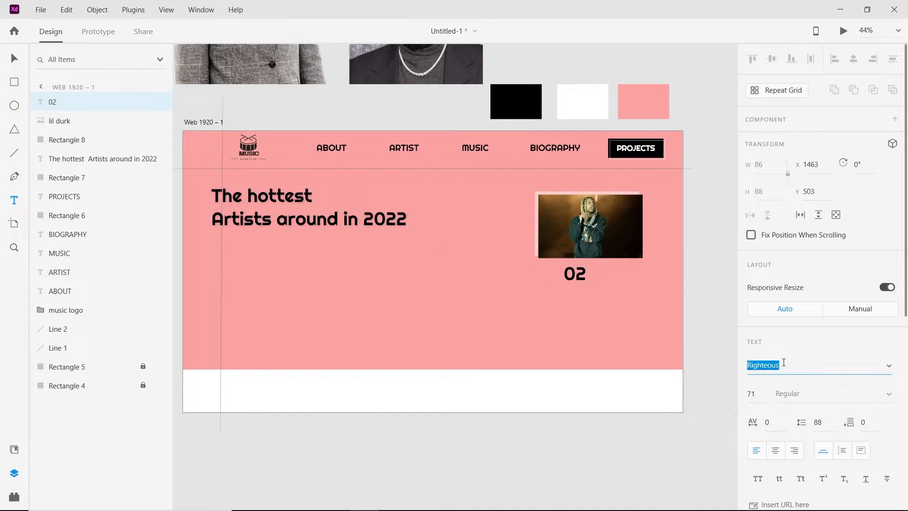
pyautogui.write('Basement Grotesque')
pyautogui.press('Return')
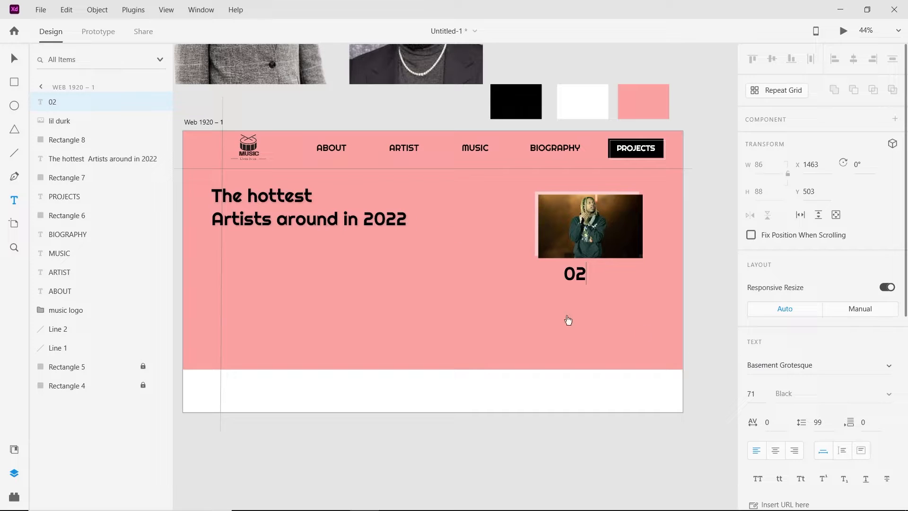
pyautogui.click(14, 58)
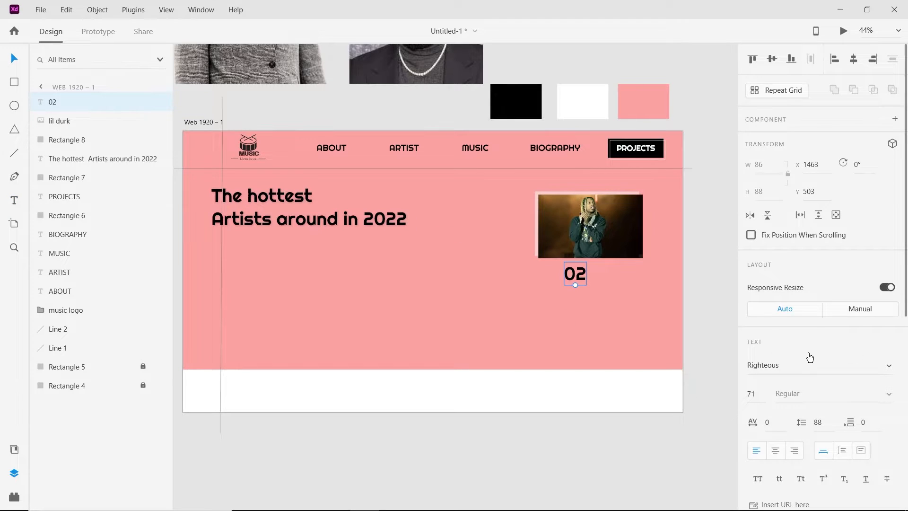
pyautogui.click(801, 365)
pyautogui.write('Basement Grotesque')
pyautogui.press('Return')
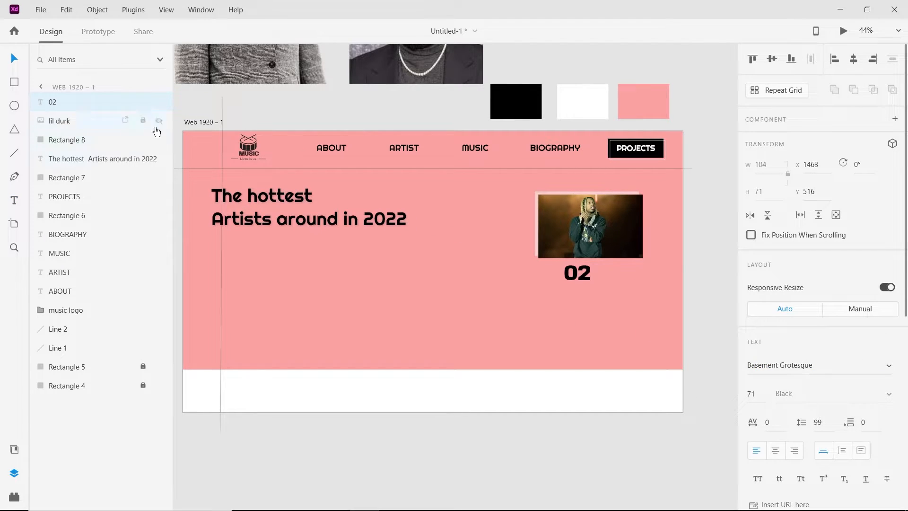
# Lower the opacity of the "02" text to about 56%
pyautogui.scroll(-3, 832, 359)
pyautogui.scroll(3, 823, 198)
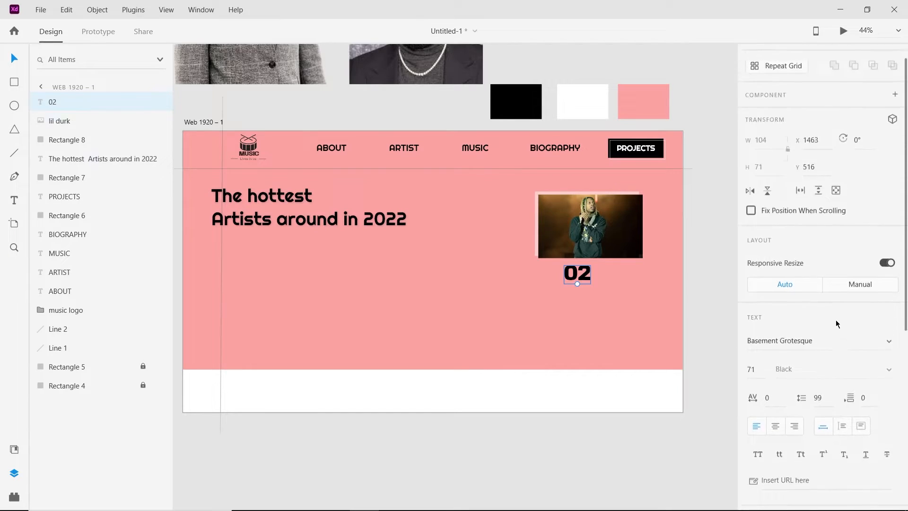
pyautogui.scroll(-4, 832, 245)
pyautogui.moveTo(864, 364); pyautogui.dragTo(815, 364)
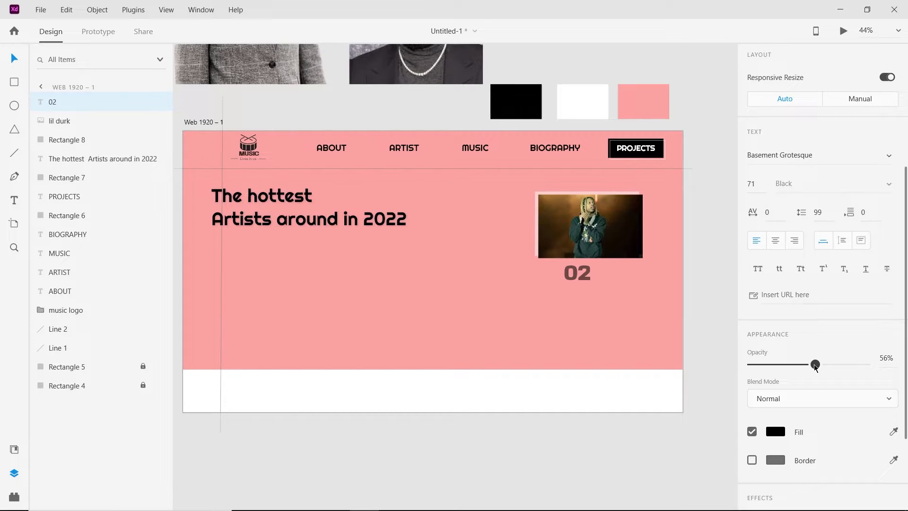
pyautogui.moveTo(814, 364); pyautogui.dragTo(818, 365)
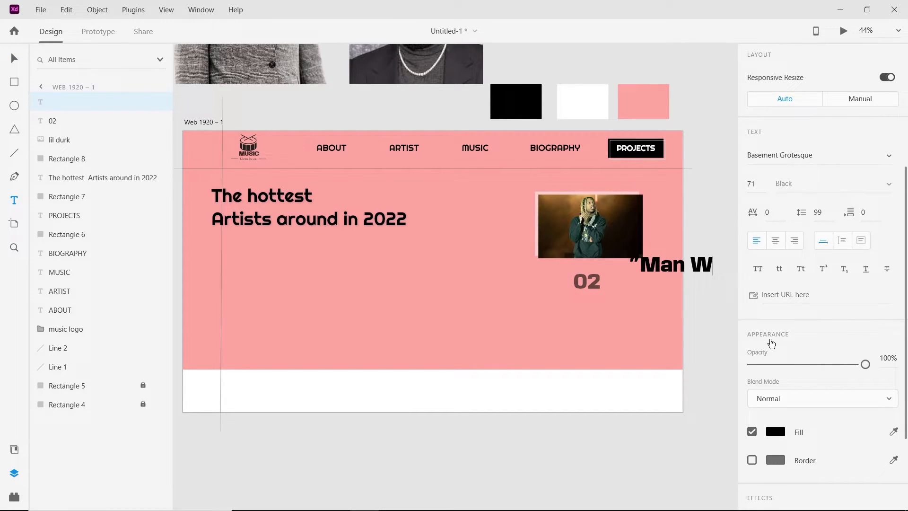
# Write the text "Man What" in quotation marks near the photo's lower-right corner
pyautogui.write('hat"')
pyautogui.click(13, 65)
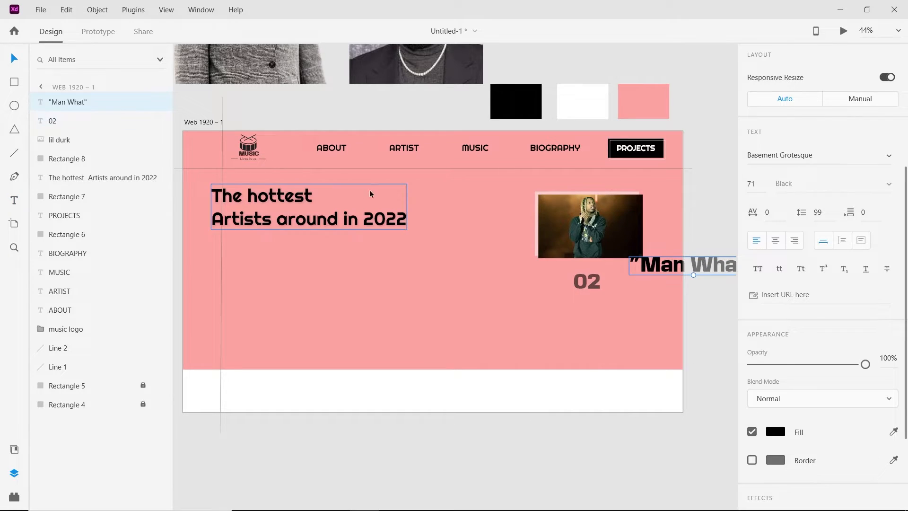
pyautogui.keyDown('shift'); pyautogui.click(541, 221); pyautogui.keyUp('shift')
pyautogui.keyDown('shift'); pyautogui.click(537, 221); pyautogui.keyUp('shift')
pyautogui.click(700, 189)
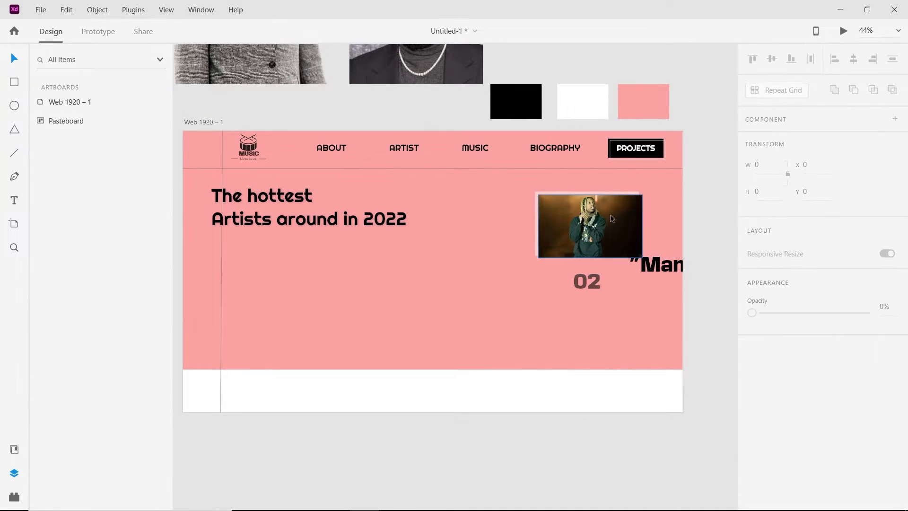
# Shift the photo together with its backing rectangle left to about X 1269
pyautogui.click(559, 226)
pyautogui.keyDown('shift'); pyautogui.click(537, 216); pyautogui.keyUp('shift')
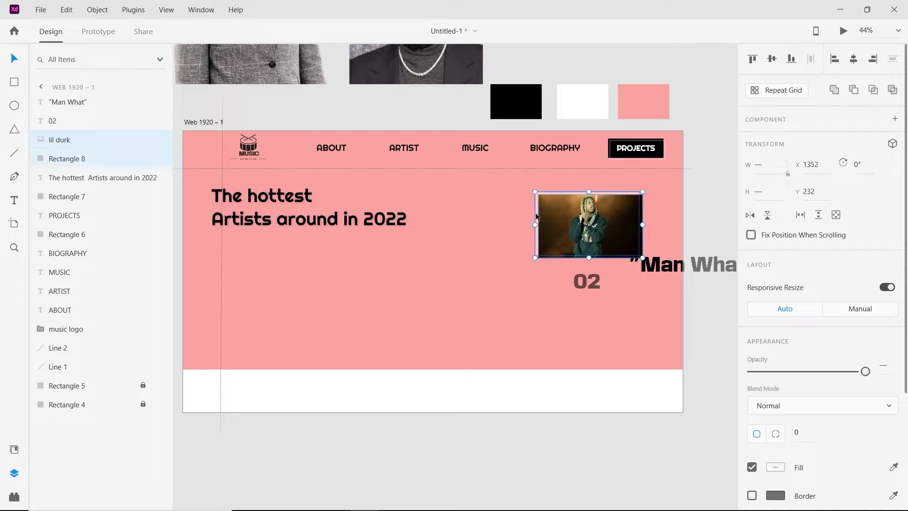
pyautogui.press('Left')
pyautogui.press('Left')
pyautogui.press('Left')
pyautogui.press('Left')
pyautogui.press('Left')
pyautogui.press('Left')
pyautogui.press('Left')
pyautogui.press('Left')
pyautogui.press('Left')
pyautogui.press('Left')
pyautogui.press('Left')
pyautogui.press('Left')
pyautogui.press('Left')
pyautogui.press('Left')
pyautogui.press('Left')
pyautogui.press('Left')
pyautogui.press('Left')
pyautogui.press('Left')
pyautogui.press('Left')
pyautogui.press('Left')
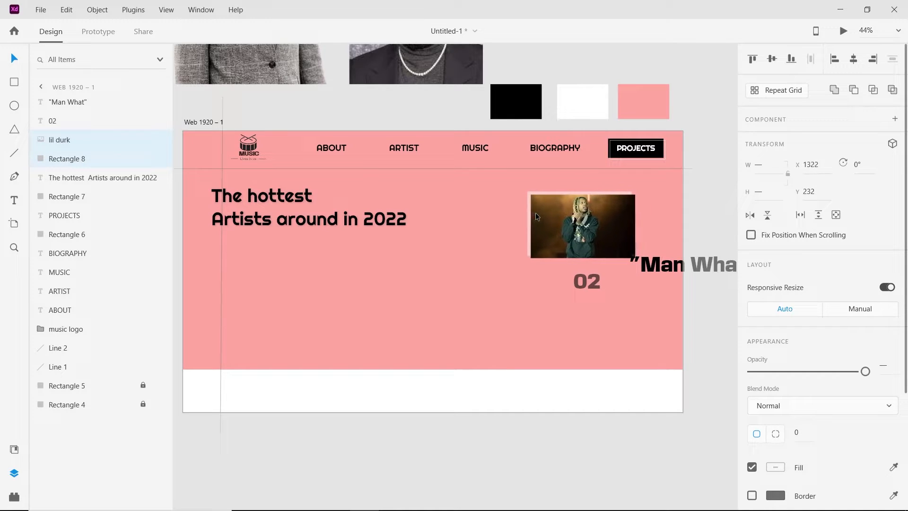
pyautogui.press('Left')
pyautogui.press('Left')
pyautogui.press('Left')
pyautogui.press('Left')
pyautogui.press('Left')
pyautogui.press('Left')
pyautogui.press('Left')
pyautogui.press('Left')
pyautogui.press('Left')
pyautogui.press('Left')
pyautogui.press('Left')
pyautogui.press('Left')
pyautogui.press('Left')
pyautogui.press('Left')
pyautogui.press('Left')
pyautogui.press('Left')
pyautogui.press('Left')
pyautogui.press('Left')
pyautogui.press('Left')
pyautogui.press('Left')
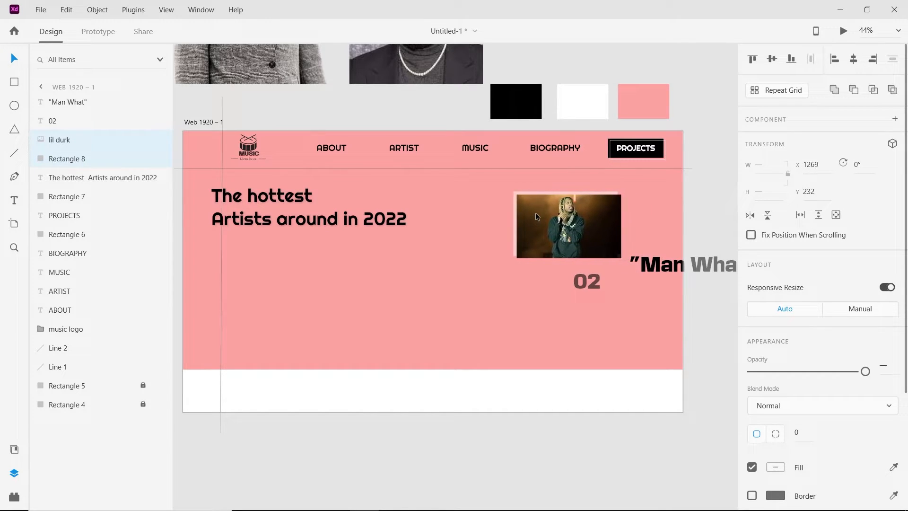
pyautogui.press('Left')
# Move the "Man What" text closer beneath the photo and set its font to Righteous
pyautogui.moveTo(680, 267); pyautogui.dragTo(664, 273)
pyautogui.click(797, 364)
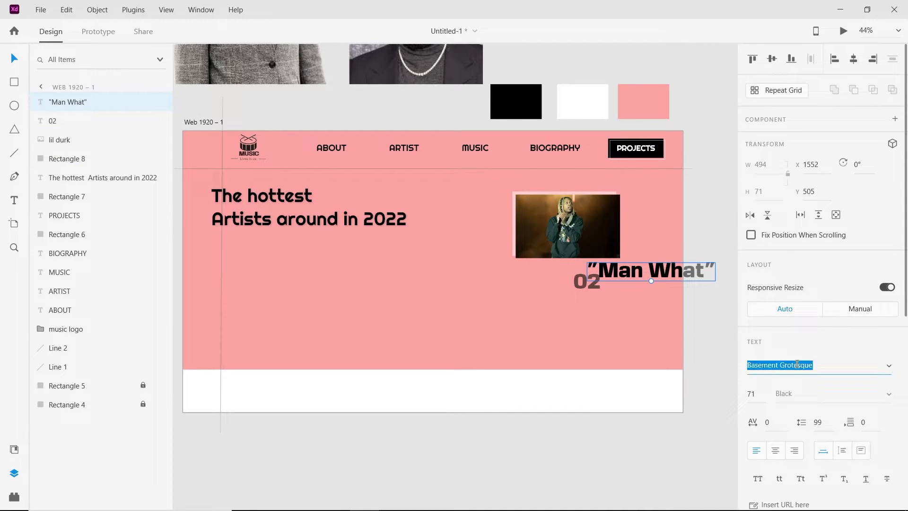
pyautogui.write('Righteous')
pyautogui.press('Return')
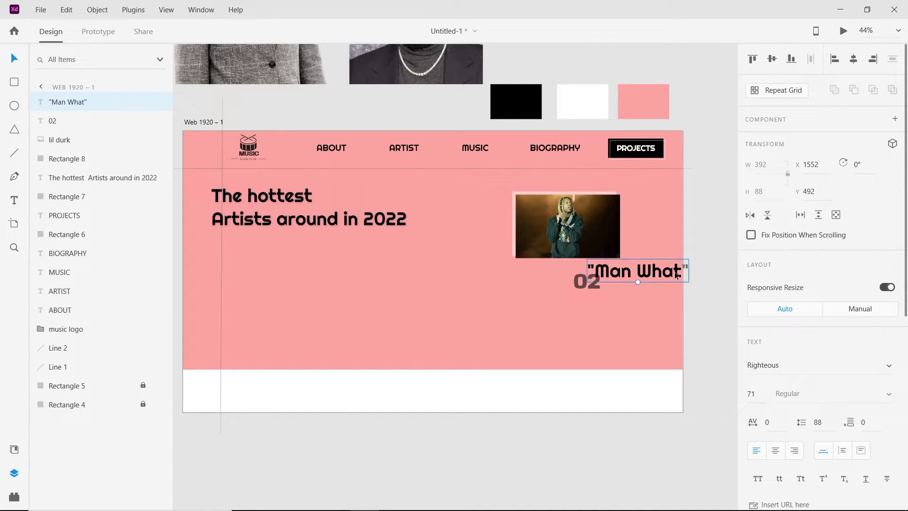
# Shrink the "Man What" text to size 40 and move the "02" text left to sit under the photo
pyautogui.moveTo(637, 283); pyautogui.dragTo(638, 276)
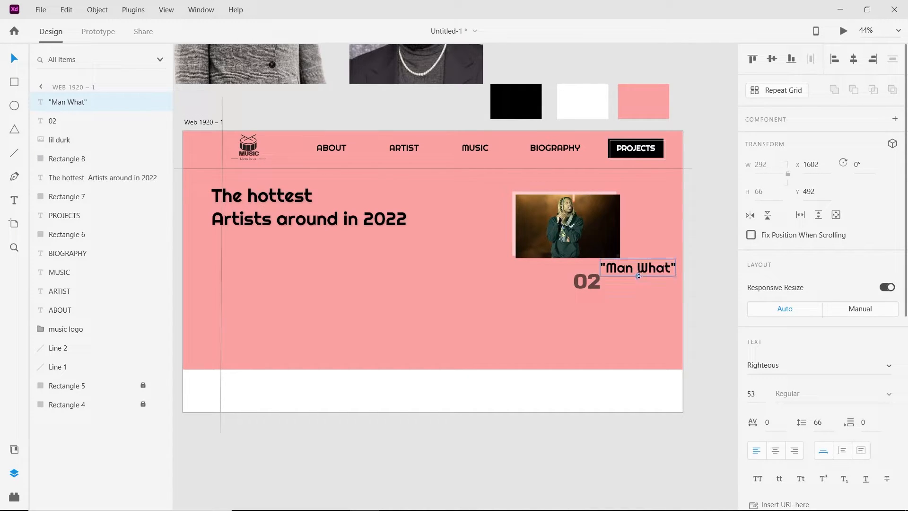
pyautogui.moveTo(637, 277); pyautogui.dragTo(641, 271)
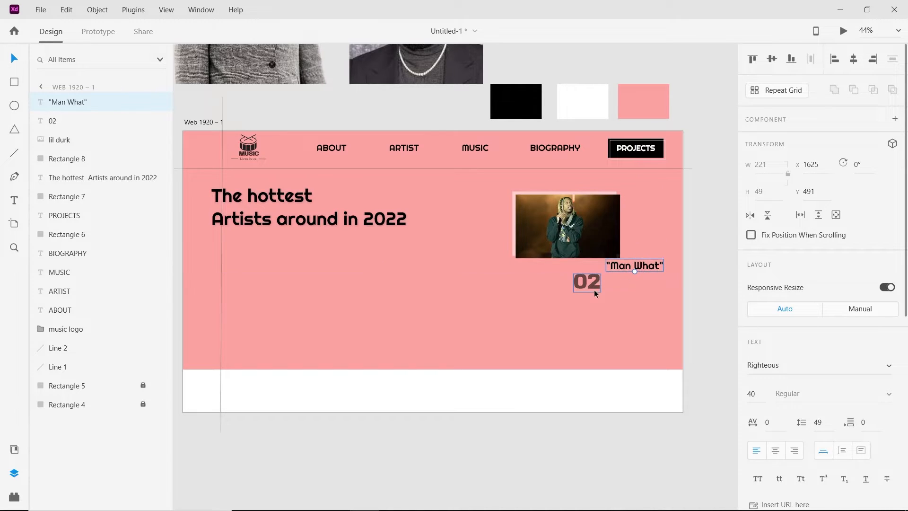
pyautogui.moveTo(595, 290); pyautogui.dragTo(559, 290)
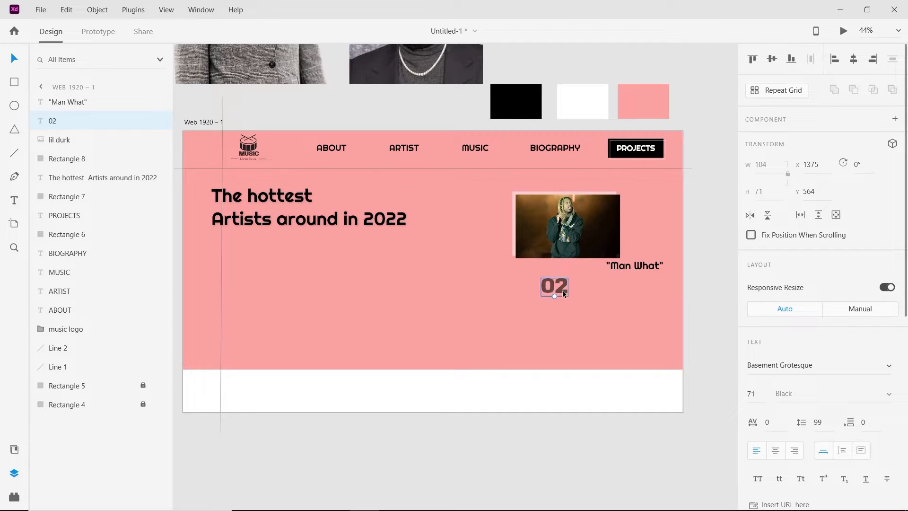
# Place the drake photo in the artboard's lower-left area, shrink it slightly, and nudge "02" to X 1377
pyautogui.click(721, 247)
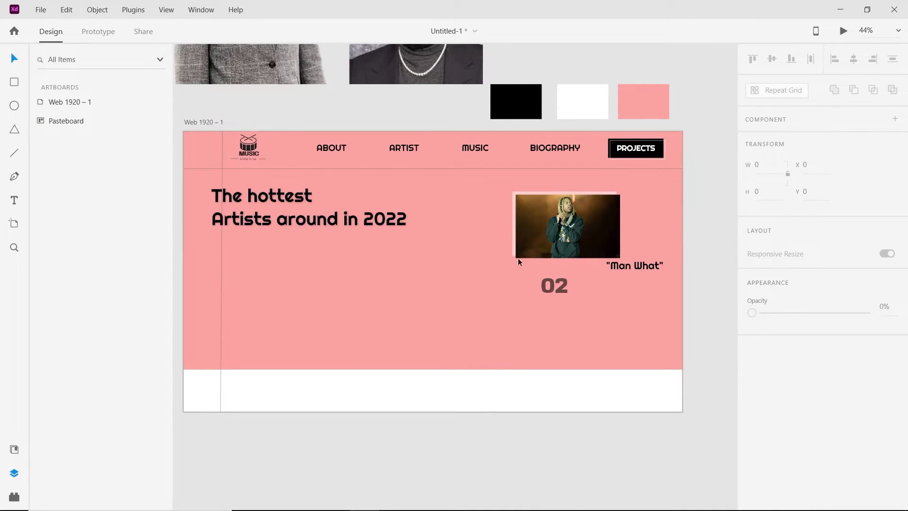
pyautogui.moveTo(422, 74); pyautogui.dragTo(351, 387)
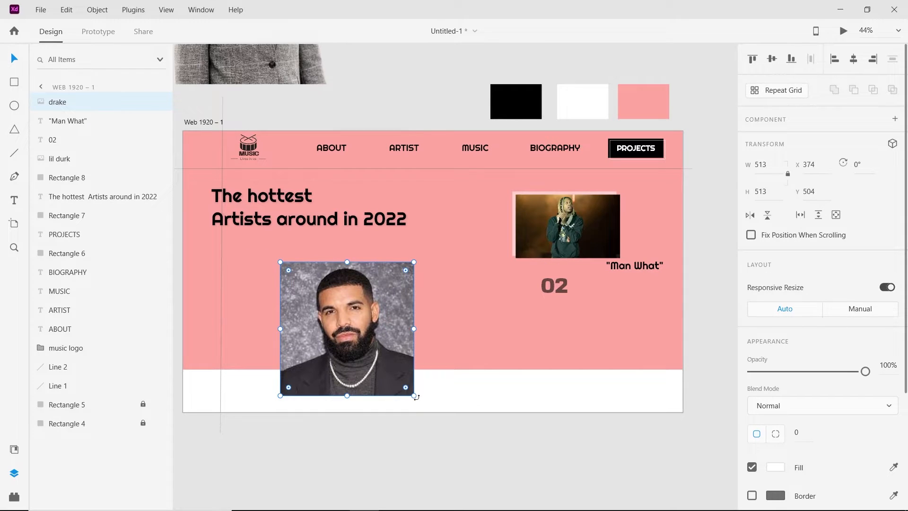
pyautogui.moveTo(414, 396); pyautogui.dragTo(392, 373)
pyautogui.moveTo(360, 338); pyautogui.dragTo(359, 354)
pyautogui.moveTo(560, 286); pyautogui.dragTo(560, 282)
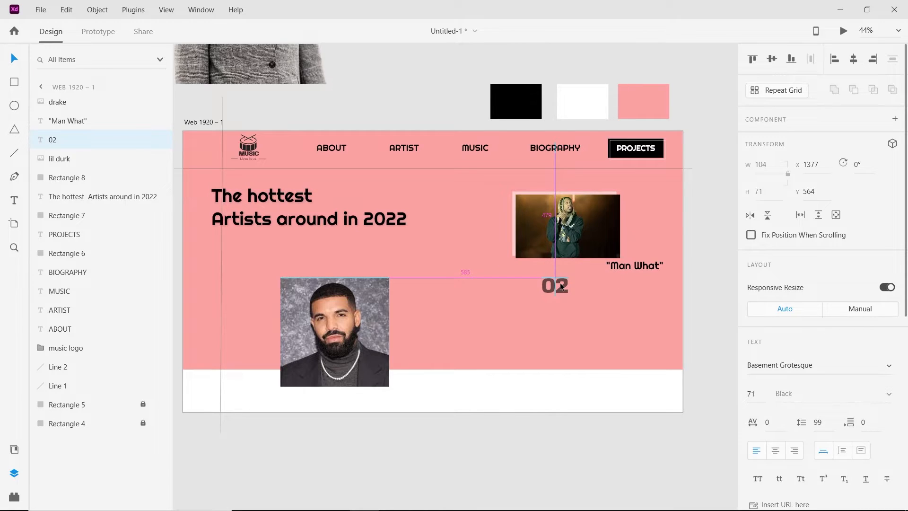
# Place the kanye-west cutout image in the artboard's lower-right area below the framed photo, mirrored horizontally and scaled down
pyautogui.moveTo(302, 75); pyautogui.dragTo(642, 433)
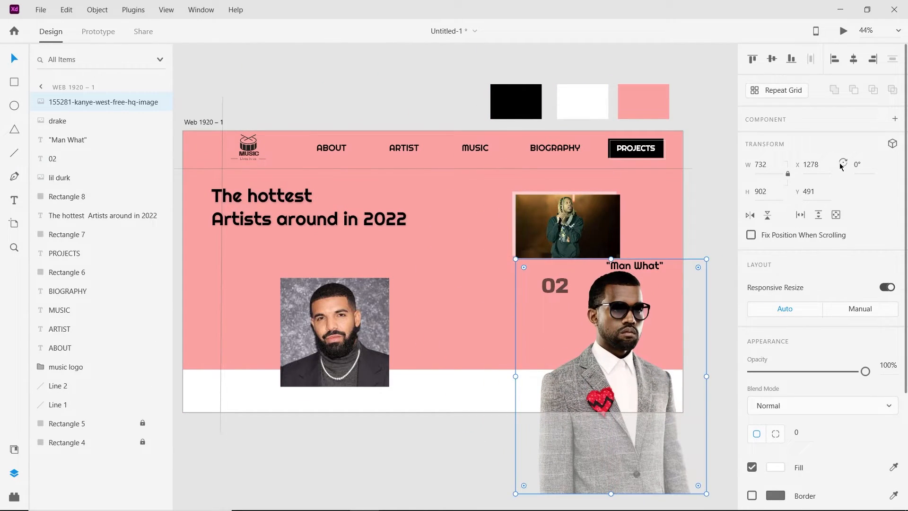
pyautogui.click(750, 216)
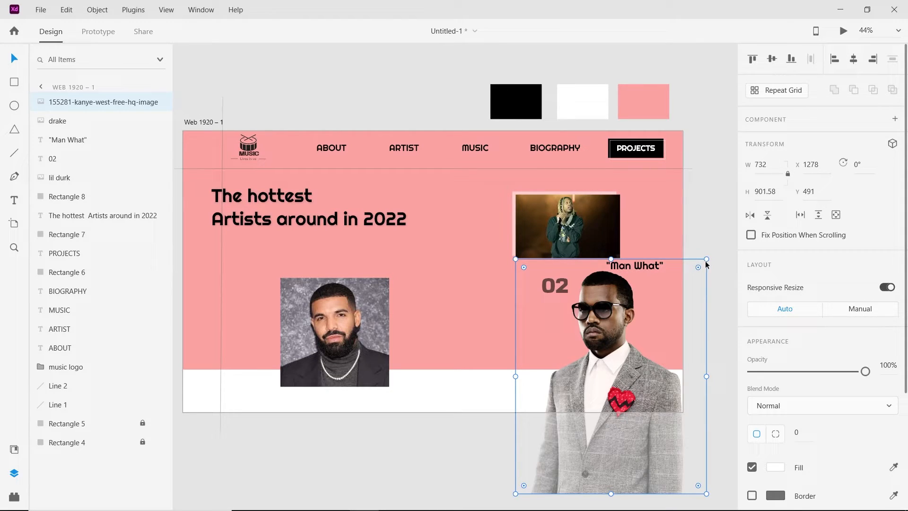
pyautogui.moveTo(706, 259); pyautogui.dragTo(651, 327)
pyautogui.moveTo(585, 391); pyautogui.dragTo(597, 334)
pyautogui.moveTo(548, 286); pyautogui.dragTo(534, 287)
pyautogui.click(645, 274)
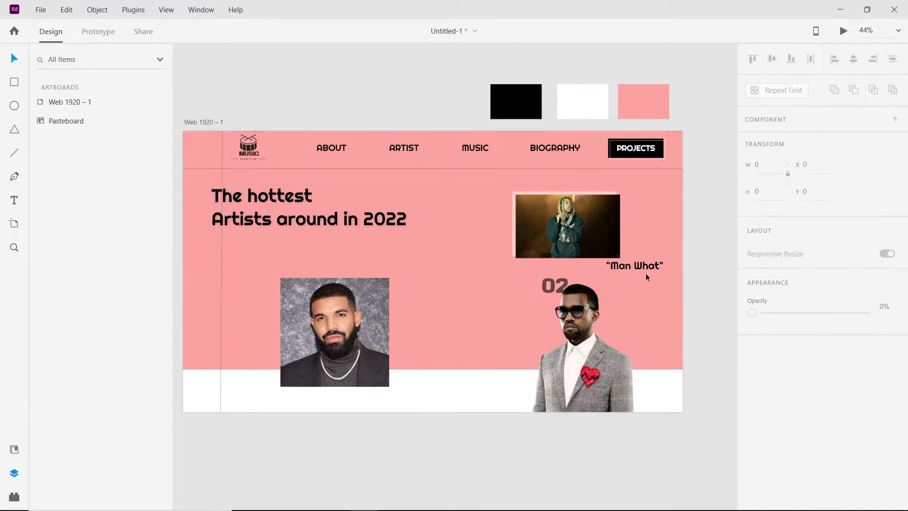
# Move "02" left, clear of the cutout image, and reposition the cutout at about X 1337, Y 524
pyautogui.moveTo(548, 287); pyautogui.dragTo(495, 272)
pyautogui.click(546, 279)
pyautogui.moveTo(624, 324); pyautogui.dragTo(597, 310)
# Scale down the framed photo with its backing rectangle and "Man What" caption, and move the group to X 1321, Y 204
pyautogui.click(591, 243)
pyautogui.moveTo(609, 189); pyautogui.dragTo(639, 265)
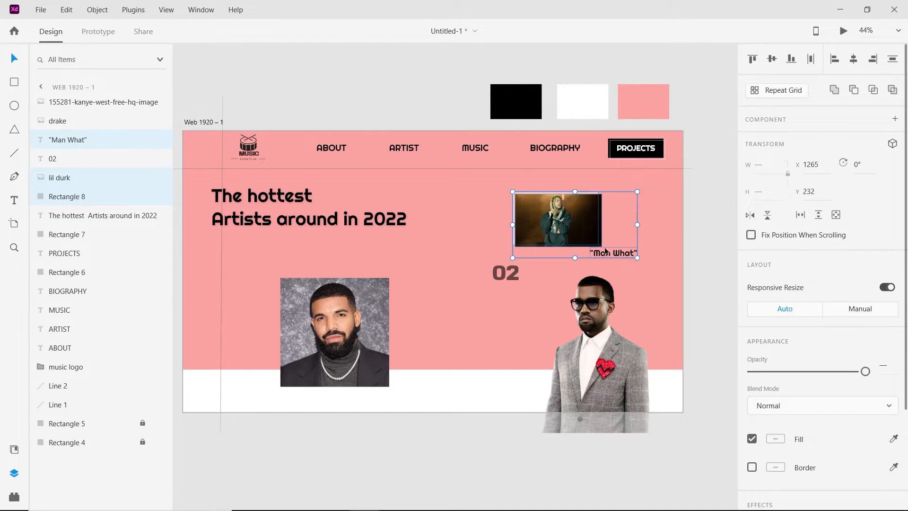
pyautogui.moveTo(580, 227); pyautogui.dragTo(595, 217)
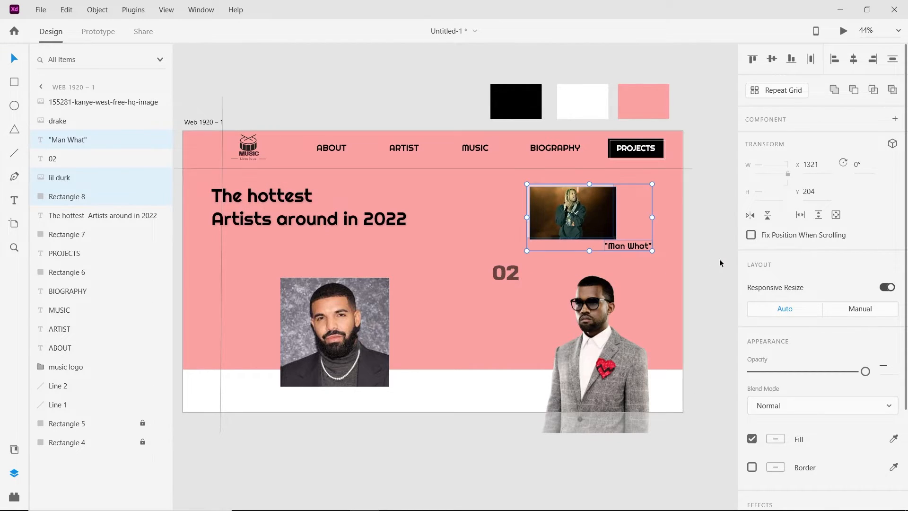
pyautogui.click(719, 262)
# Copy "02" to the space beside the drake photo, change the copy to "01" and raise its opacity to 100%
pyautogui.moveTo(517, 273); pyautogui.dragTo(260, 318)
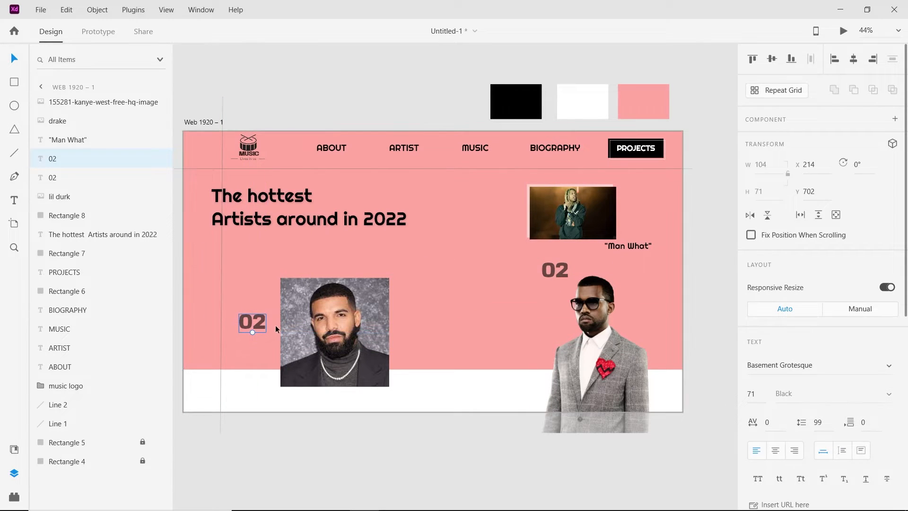
pyautogui.doubleClick(264, 324)
pyautogui.click(266, 328)
pyautogui.press('BackSpace')
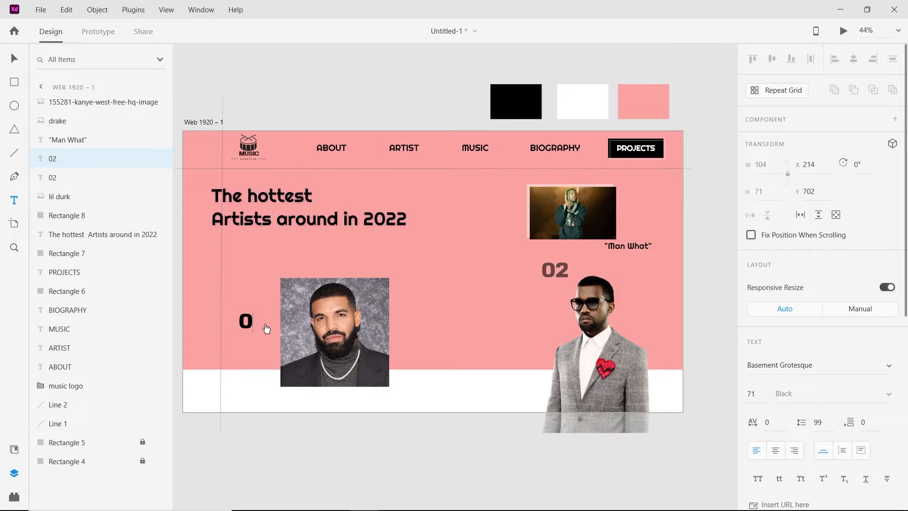
pyautogui.write('1')
pyautogui.click(15, 59)
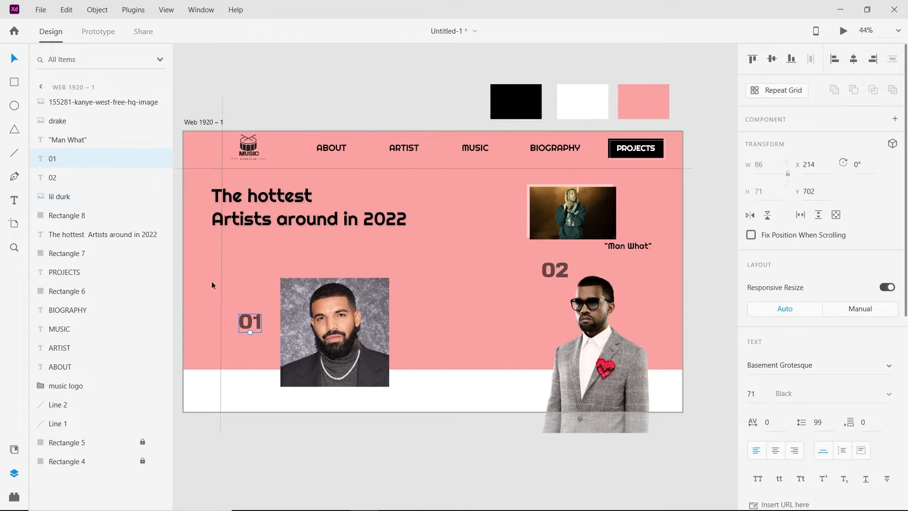
pyautogui.scroll(-5, 782, 327)
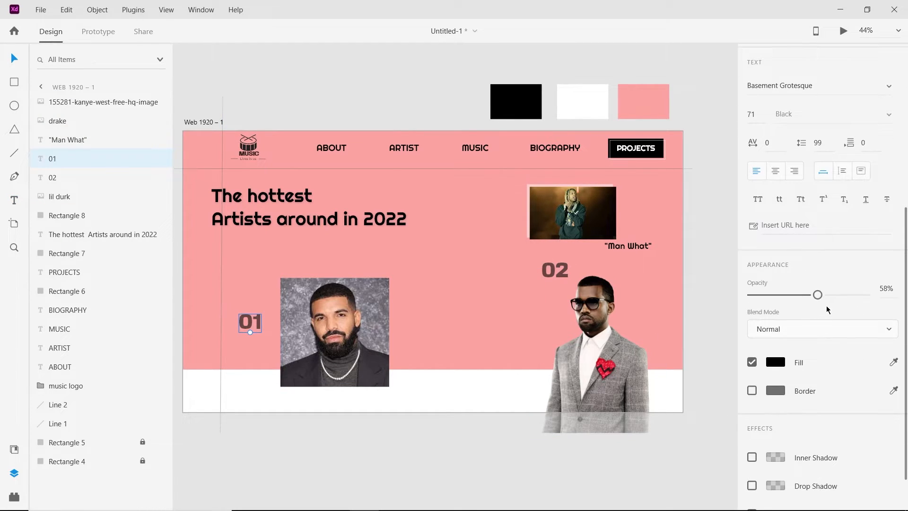
pyautogui.moveTo(818, 295); pyautogui.dragTo(870, 295)
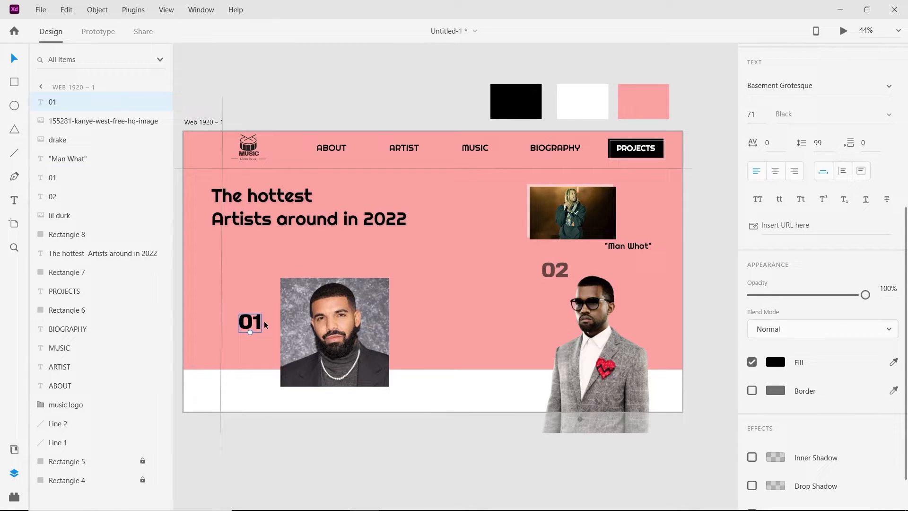
# Turn a duplicate of "01" into an outline with no fill and a white #FFFFFF border
pyautogui.click(751, 391)
pyautogui.click(752, 362)
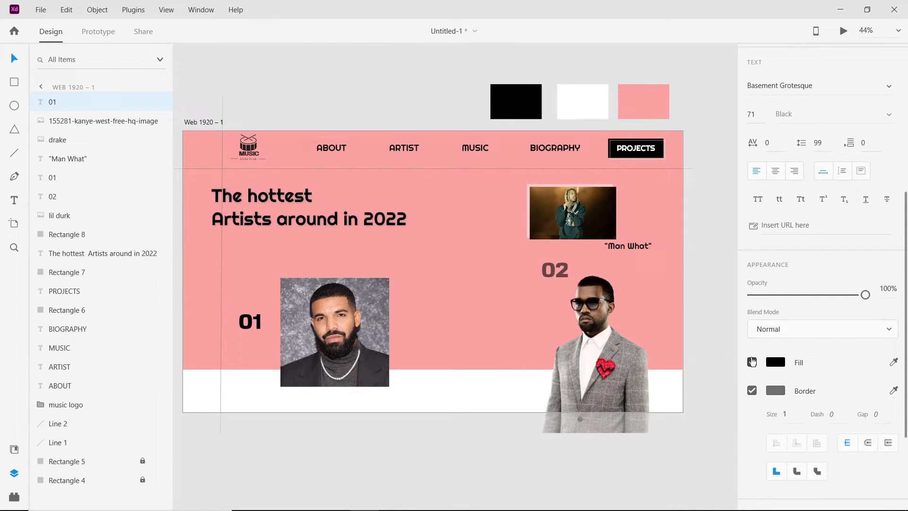
pyautogui.click(775, 390)
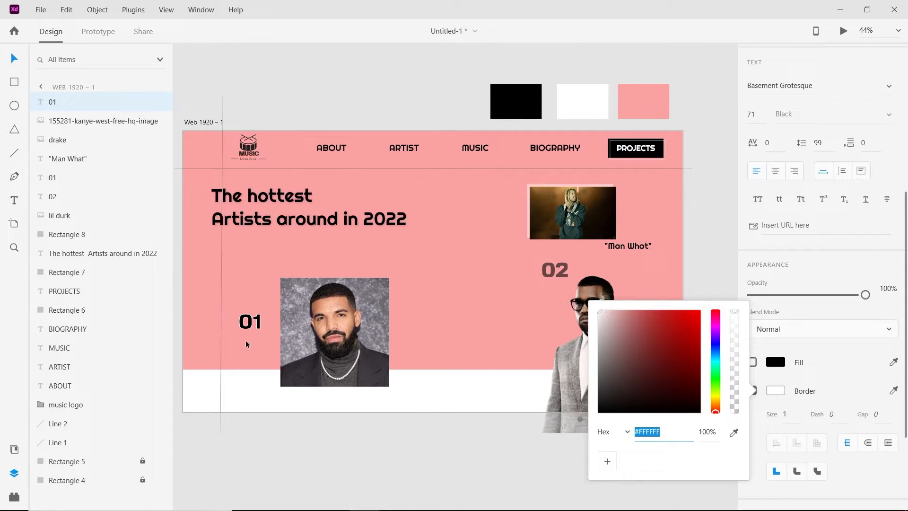
pyautogui.click(306, 431)
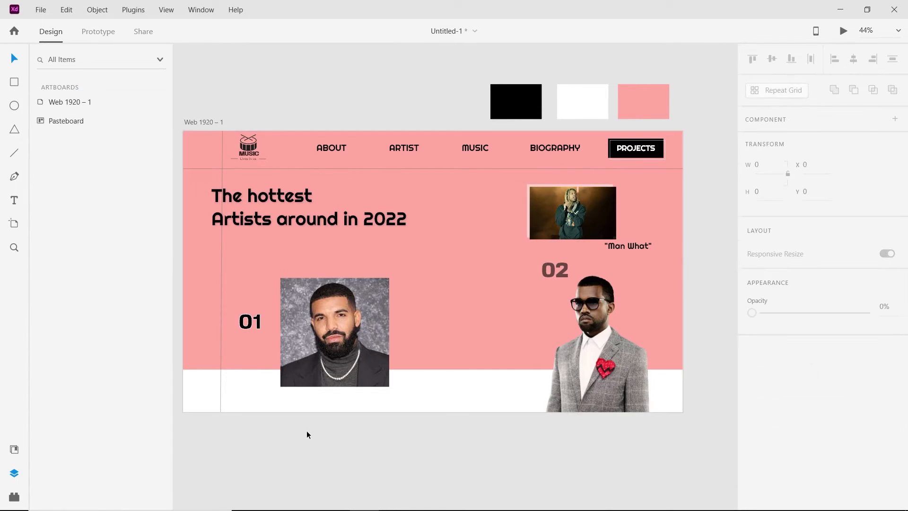
# Offset the outlined "01" a few pixels right and down from the solid black "01"
pyautogui.click(240, 321)
pyautogui.press('Right')
pyautogui.press('Right')
pyautogui.press('Down')
pyautogui.press('Down')
pyautogui.press('Down')
pyautogui.press('Down')
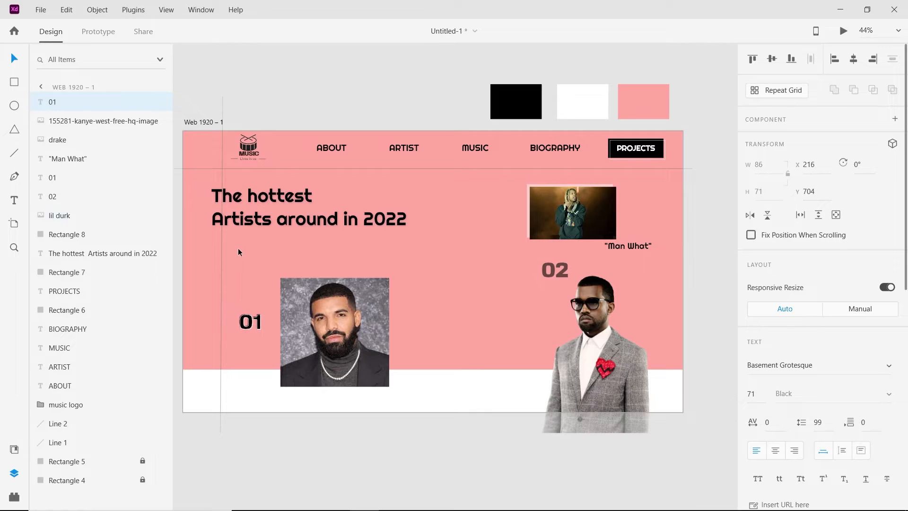
pyautogui.press('Down')
pyautogui.press('Down')
pyautogui.press('Right')
pyautogui.press('Right')
pyautogui.press('Right')
pyautogui.press('Left')
pyautogui.press('Down')
pyautogui.click(380, 347)
# Write "KANYE" beside the cutout image, enlarge it to size 240 and align it to the artboard's right edge
pyautogui.scroll(-1, 419, 350)
pyautogui.click(491, 319)
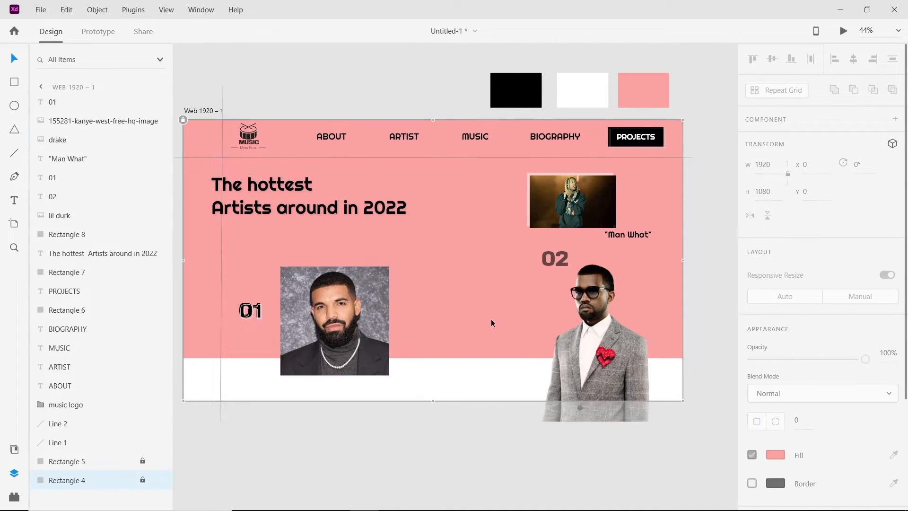
pyautogui.click(579, 346)
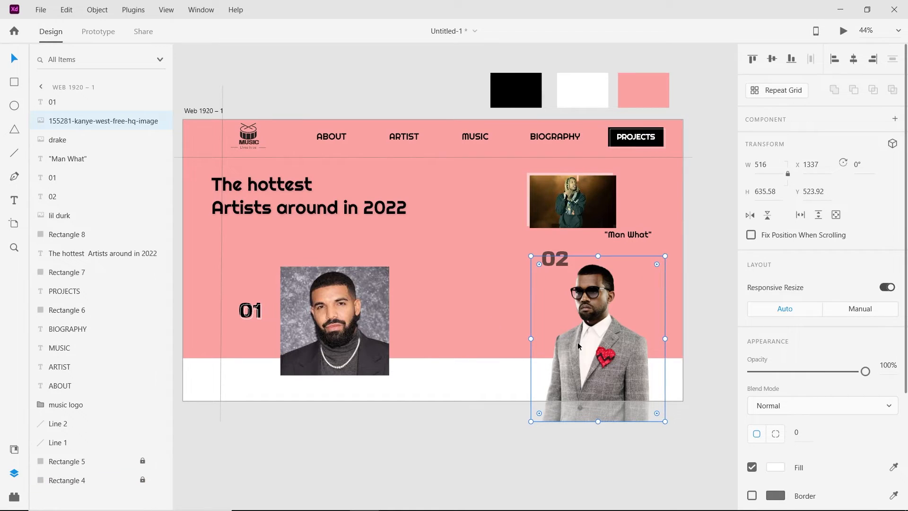
pyautogui.click(501, 346)
pyautogui.press('t')
pyautogui.click(493, 321)
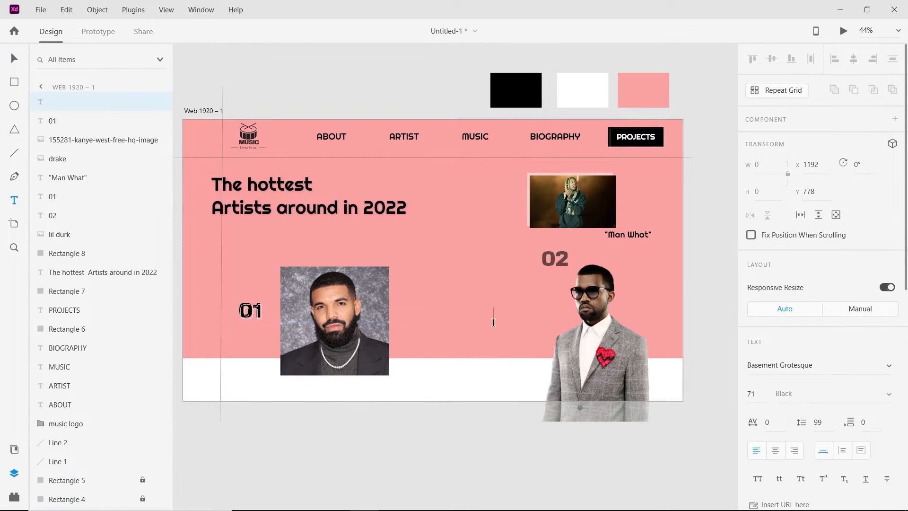
pyautogui.write('KANYE')
pyautogui.press('Escape')
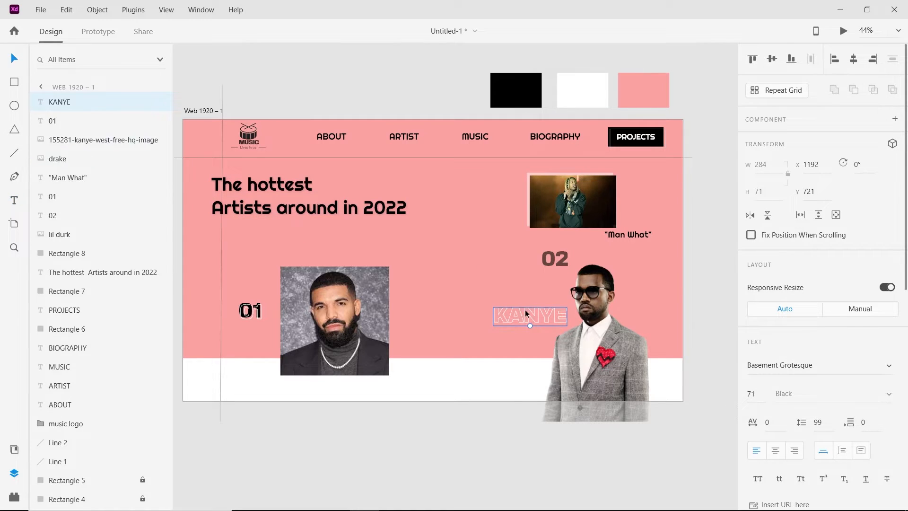
pyautogui.moveTo(530, 326); pyautogui.dragTo(529, 369)
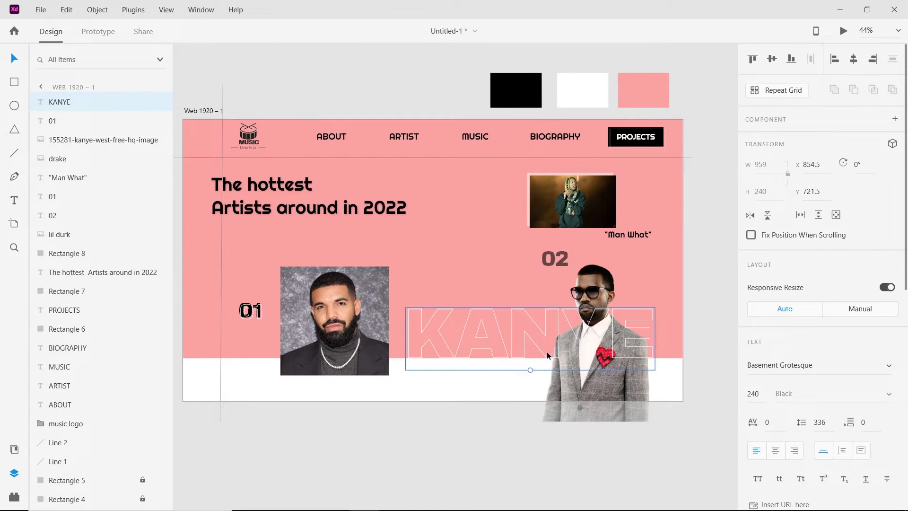
pyautogui.moveTo(547, 334); pyautogui.dragTo(574, 326)
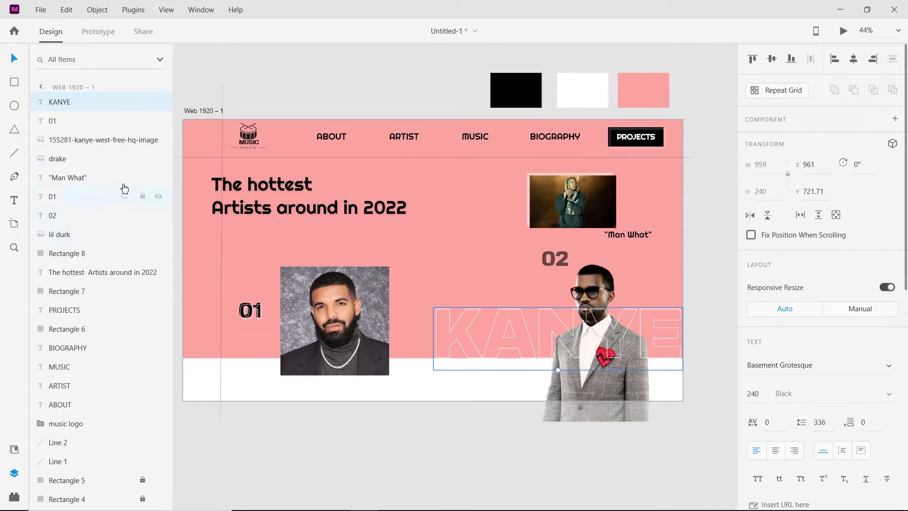
# Layer the "KANYE" text behind the cutout image and nudge it right to X 972
pyautogui.moveTo(95, 105); pyautogui.dragTo(79, 146)
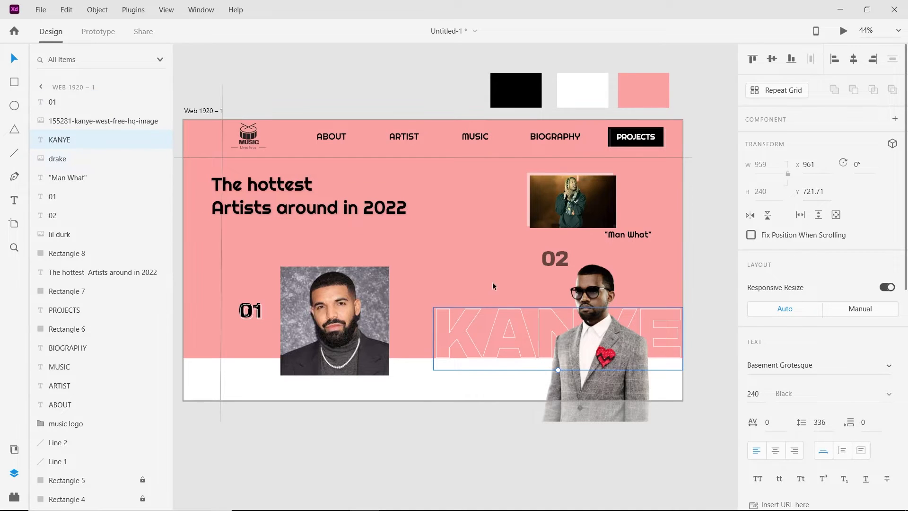
pyautogui.press('Right')
pyautogui.press('Right')
pyautogui.press('Right')
pyautogui.press('Right')
pyautogui.press('Right')
pyautogui.press('Right')
pyautogui.press('Right')
pyautogui.press('Right')
pyautogui.press('Right')
pyautogui.press('Right')
pyautogui.press('Right')
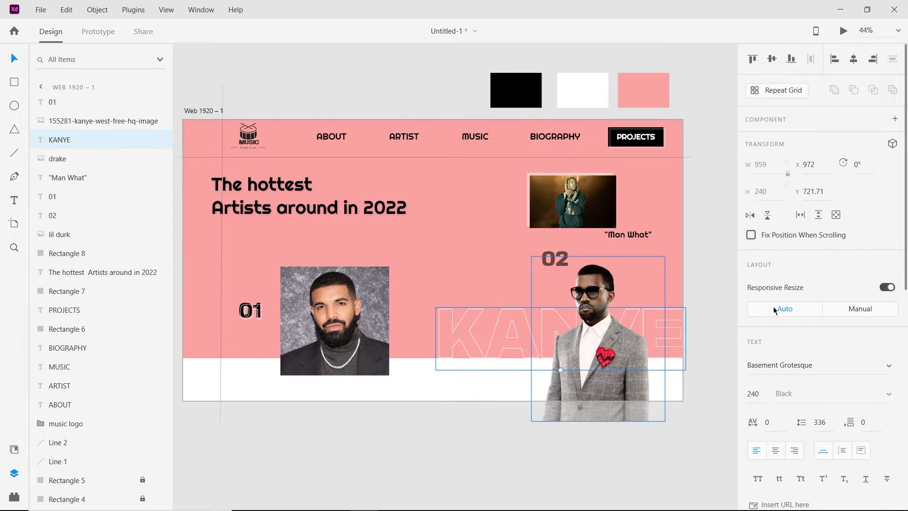
# Replace the "KANYE" text's border with a black fill and lower its opacity to 11%
pyautogui.scroll(-5, 846, 407)
pyautogui.click(752, 459)
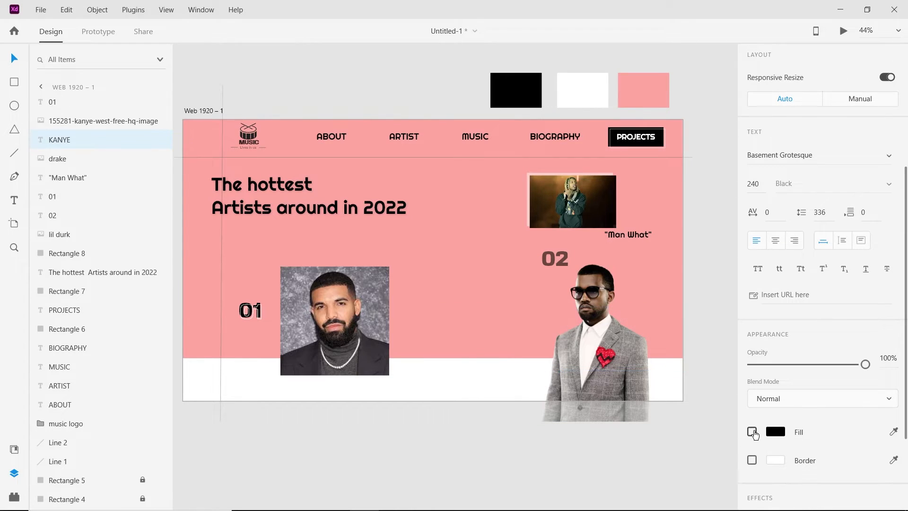
pyautogui.click(752, 432)
pyautogui.moveTo(820, 369); pyautogui.dragTo(766, 373)
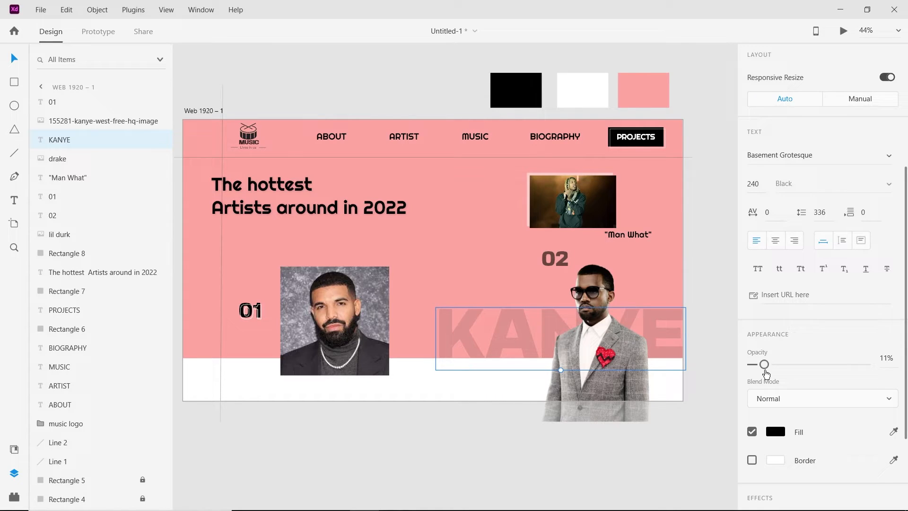
pyautogui.click(534, 433)
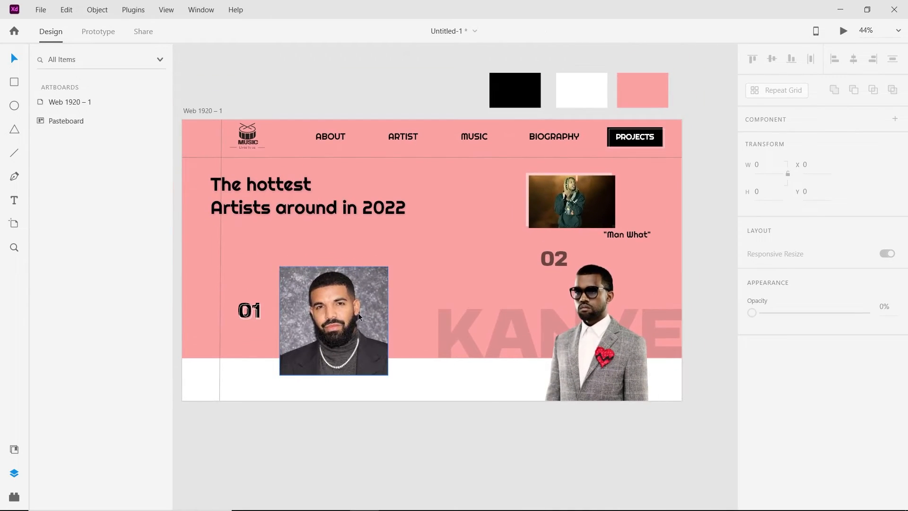
# Write the text "Certified Lover Boy" in quotation marks above the drake photo
pyautogui.press('t')
pyautogui.click(318, 261)
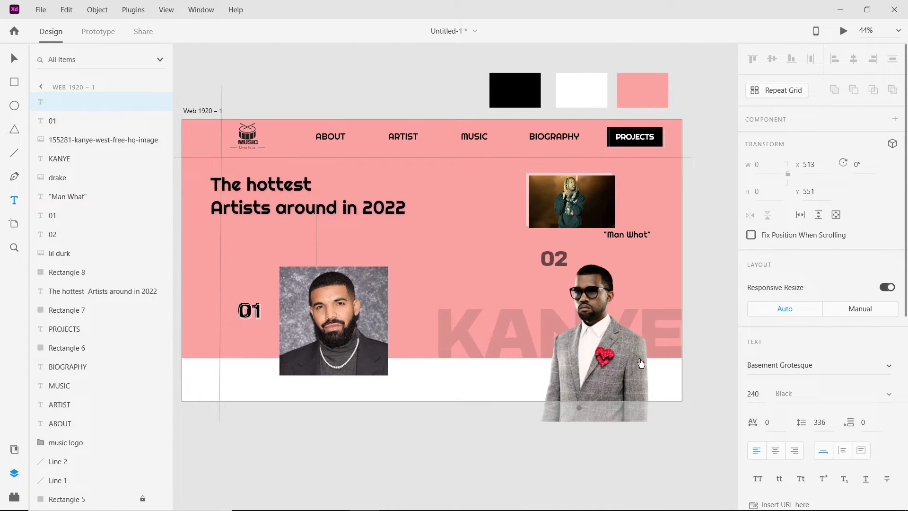
pyautogui.write('"CER')
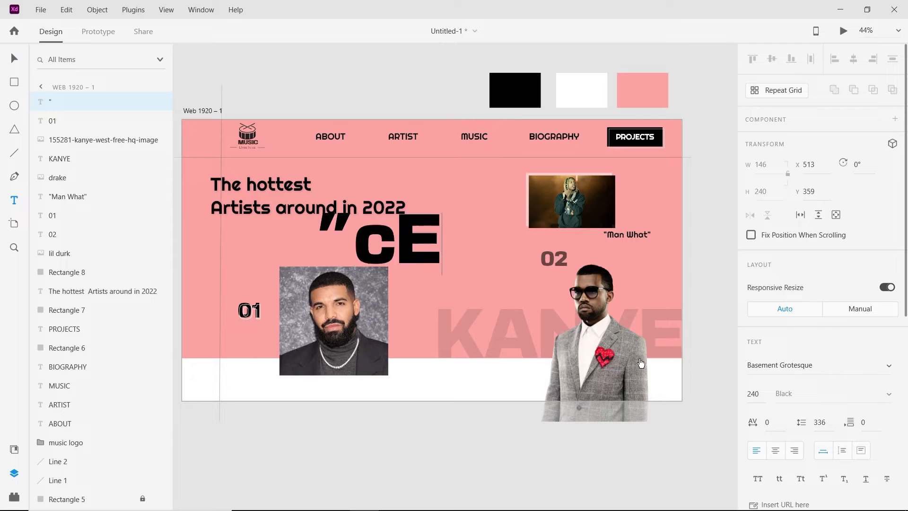
pyautogui.press('BackSpace')
pyautogui.press('BackSpace')
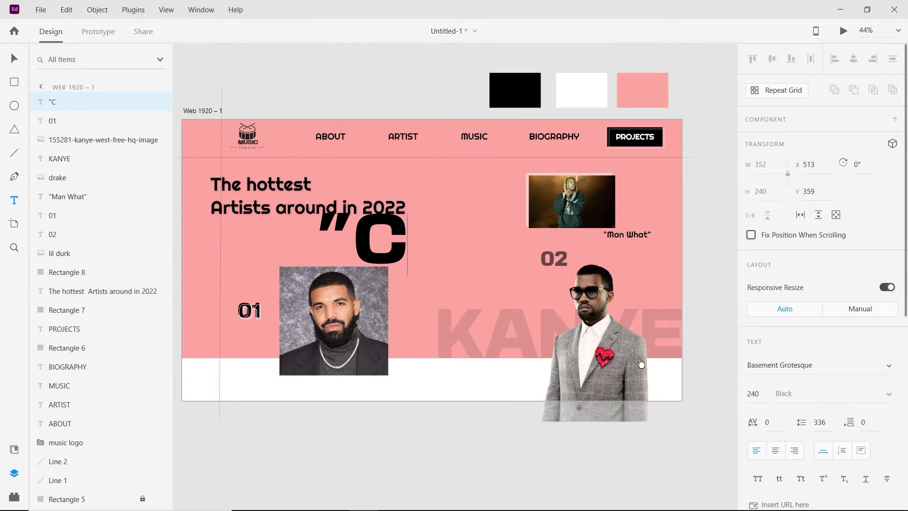
pyautogui.write('ertified')
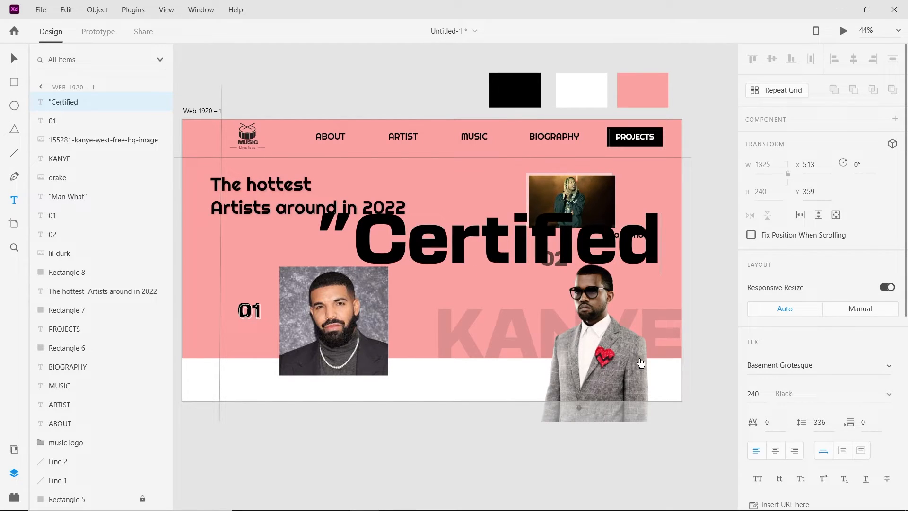
pyautogui.write(' lo')
pyautogui.press('BackSpace')
pyautogui.press('BackSpace')
pyautogui.write('Lo')
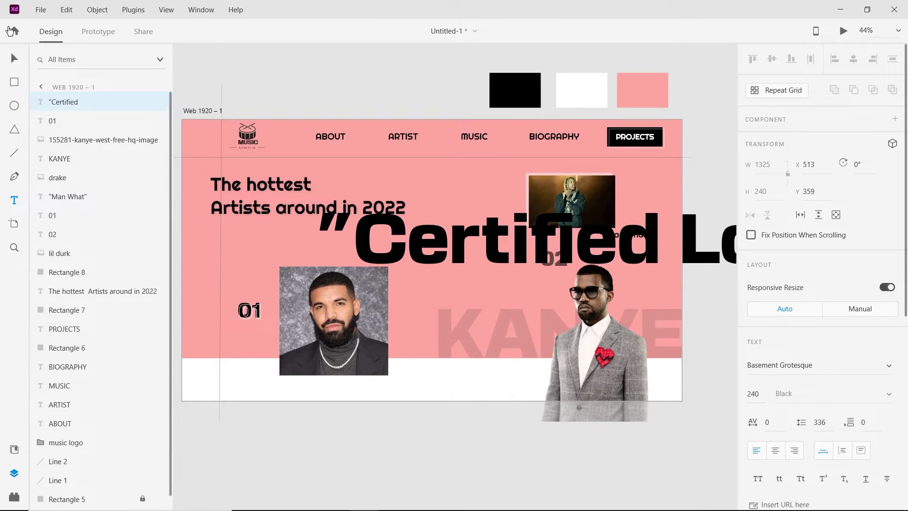
pyautogui.press('Escape')
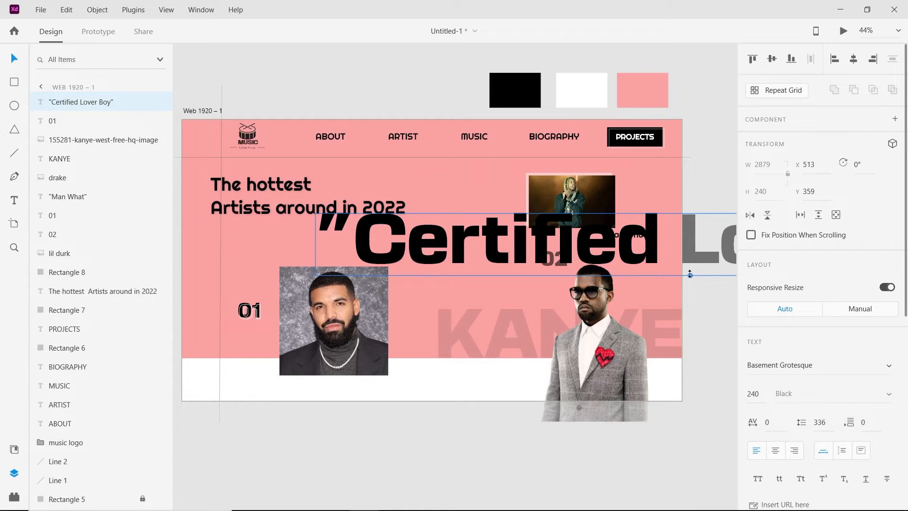
# Set the "Certified Lover Boy" text's font to Righteous and shrink it to fit just above the drake photo
pyautogui.click(817, 365)
pyautogui.write('Righteous')
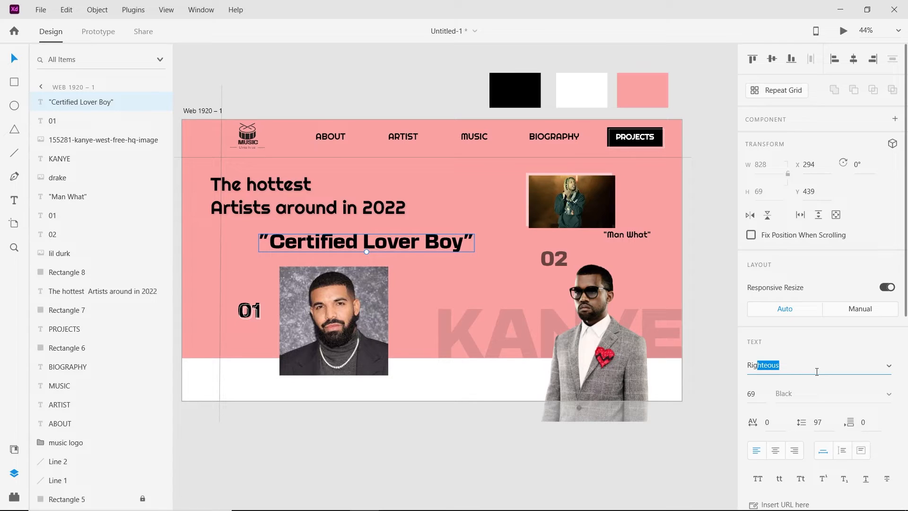
# Add a black drop shadow to the drake photo with X 3, Y 3, blur 13 and 51% opacity
pyautogui.click(379, 350)
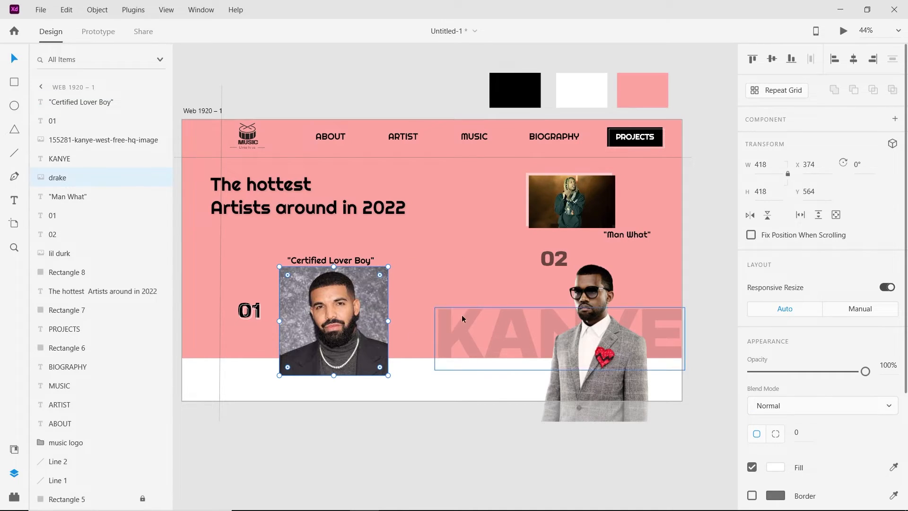
pyautogui.scroll(-1, 462, 314)
pyautogui.scroll(-3, 809, 478)
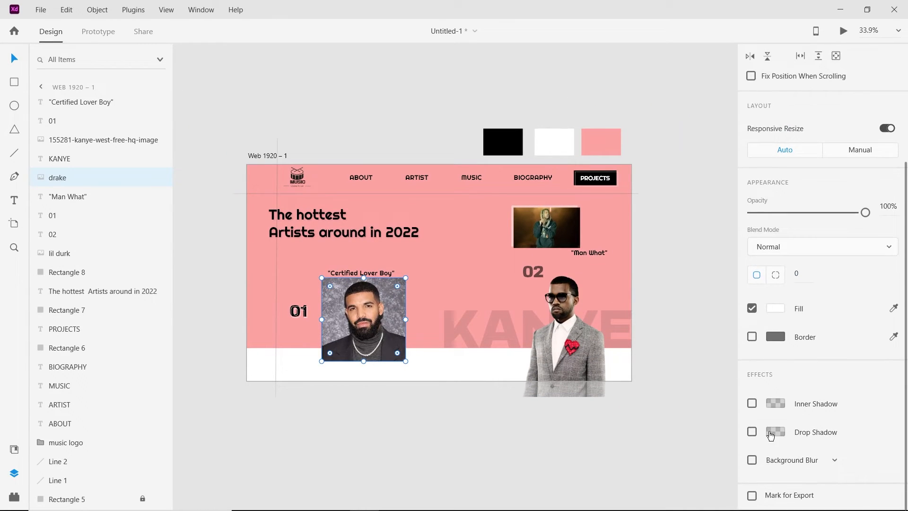
pyautogui.click(752, 432)
pyautogui.click(782, 455)
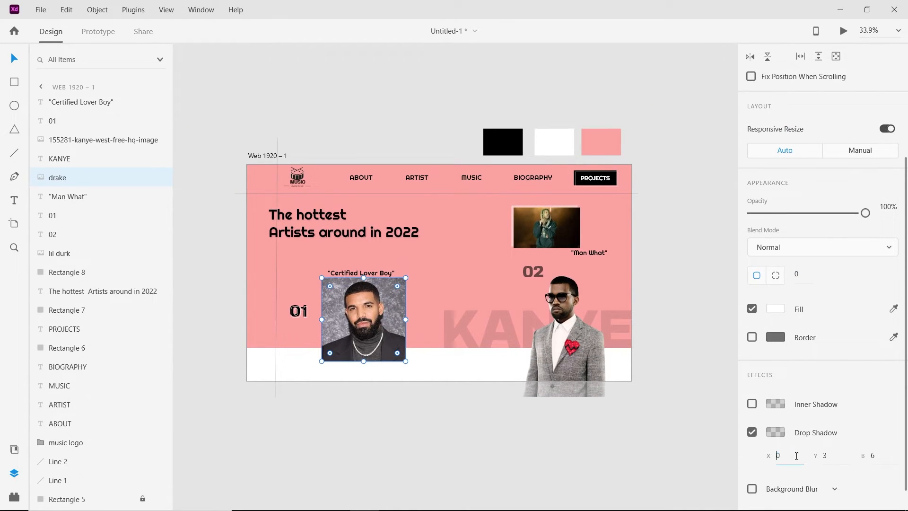
pyautogui.write('3')
pyautogui.click(779, 432)
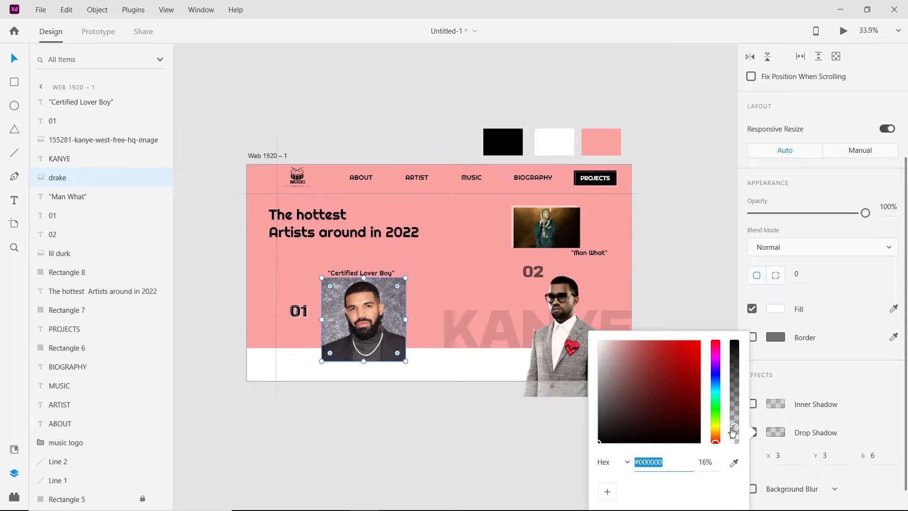
pyautogui.moveTo(732, 430); pyautogui.dragTo(733, 392)
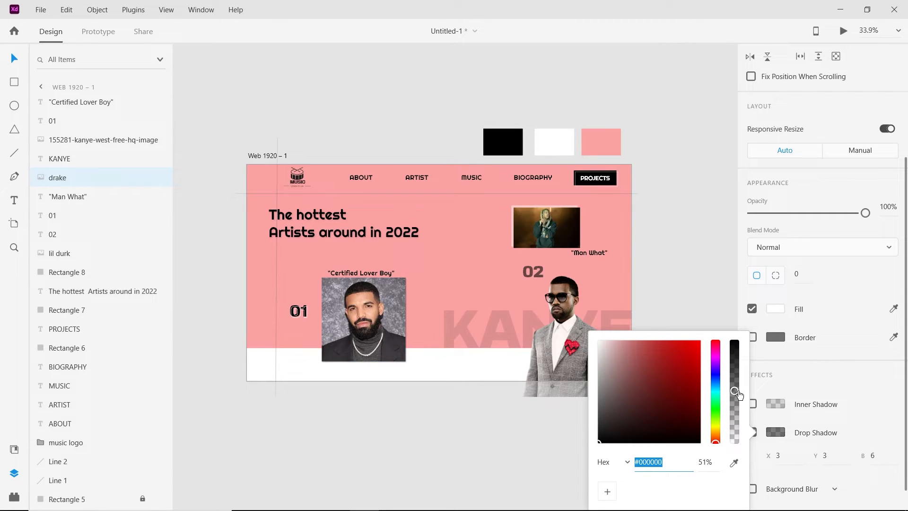
pyautogui.click(881, 460)
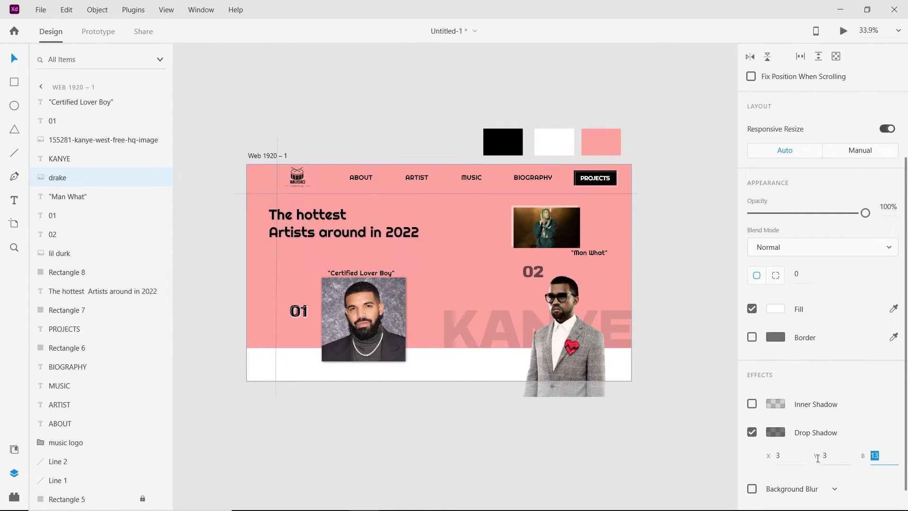
pyautogui.click(647, 435)
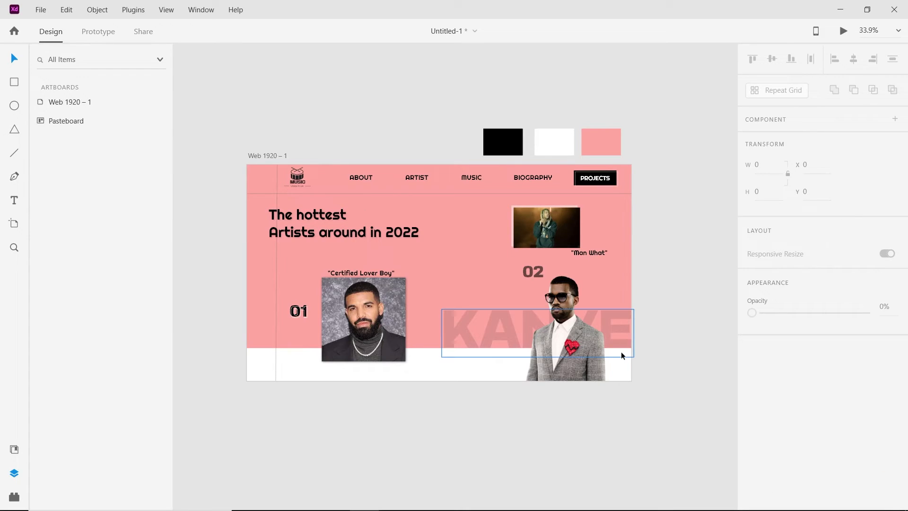
# Write "Music is art" in quotation marks beside the Kanye cutout's head and shrink the text to size 44
pyautogui.scroll(-2, 620, 351)
pyautogui.scroll(2, 620, 351)
pyautogui.scroll(1, 621, 353)
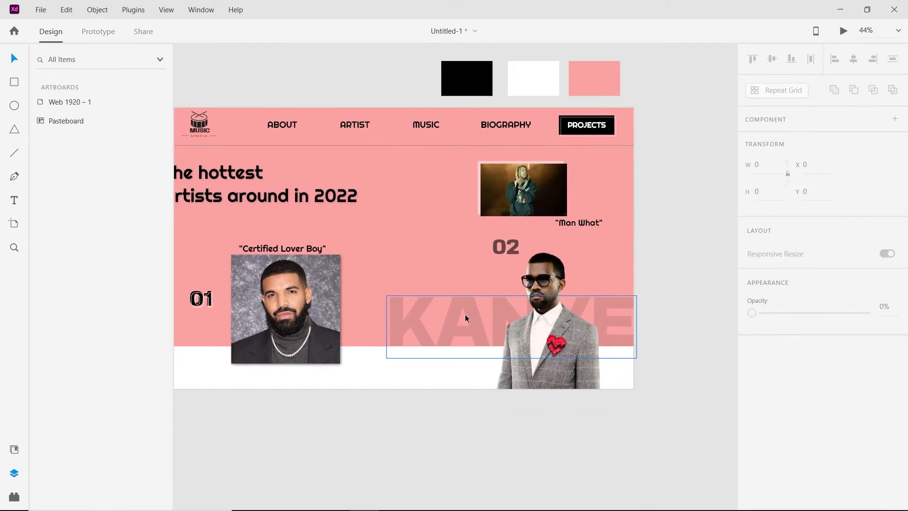
pyautogui.scroll(-2, 472, 314)
pyautogui.scroll(2, 471, 313)
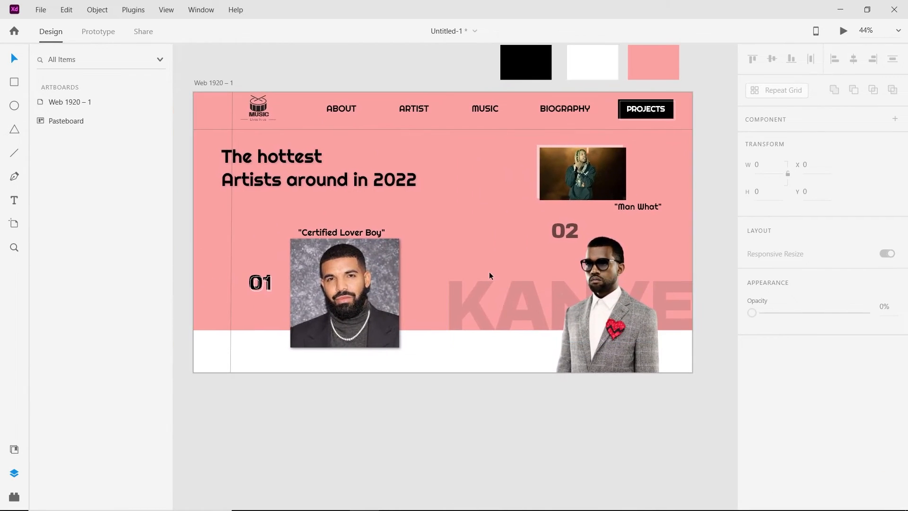
pyautogui.press('t')
pyautogui.click(492, 268)
pyautogui.write('m')
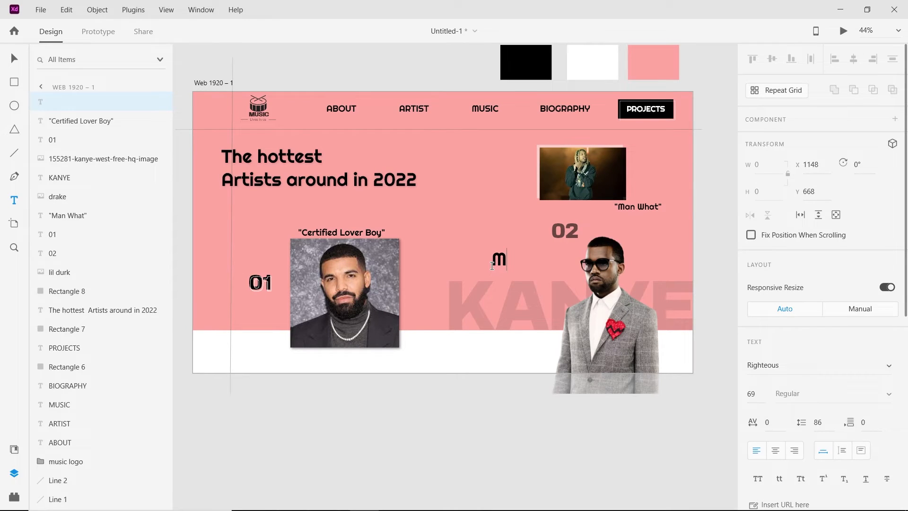
pyautogui.write('u')
pyautogui.press('BackSpace')
pyautogui.press('BackSpace')
pyautogui.write('"M')
pyautogui.press('BackSpace')
pyautogui.write('Music is art')
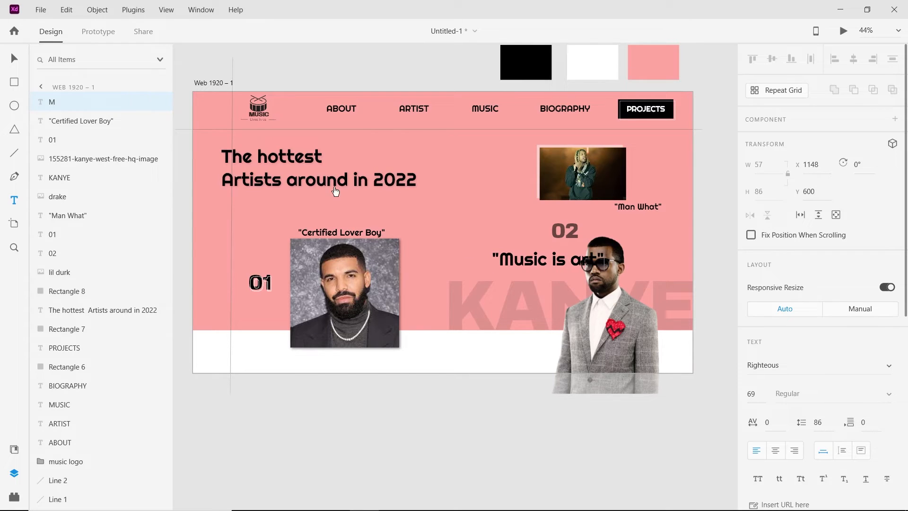
pyautogui.click(14, 63)
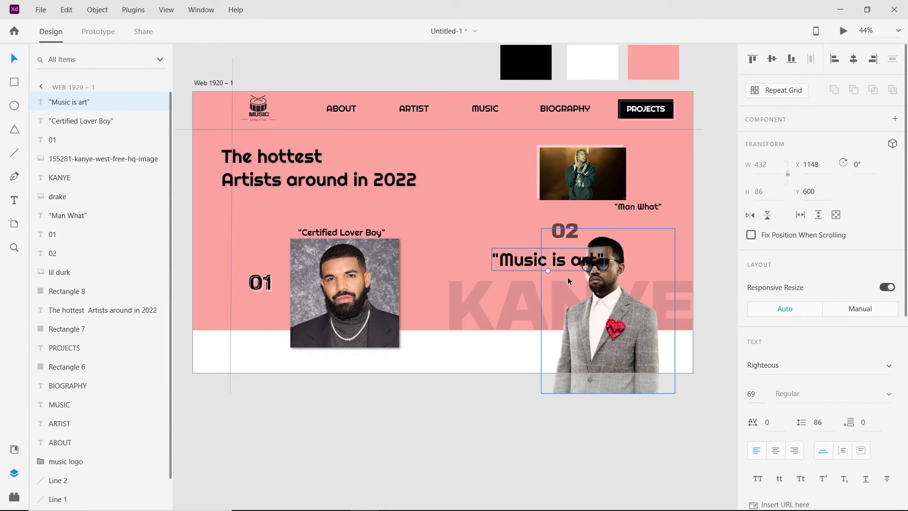
pyautogui.moveTo(548, 270)
pyautogui.mouseDown()
pyautogui.moveTo(553, 260)
pyautogui.moveTo(553, 270)
pyautogui.moveTo(539, 270)
pyautogui.mouseUp()
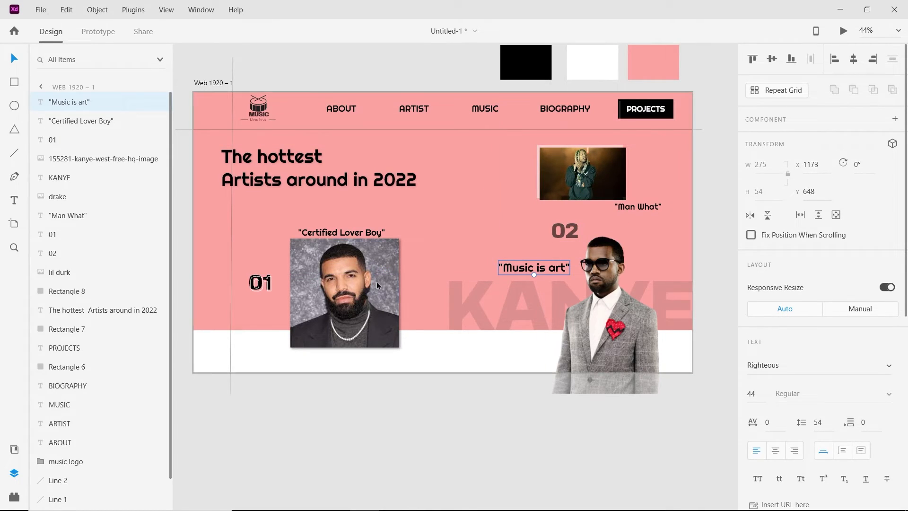
# Scale down the drake photo together with its "Certified Lover Boy" caption and "01" number, shifting the group slightly right and down
pyautogui.moveTo(325, 285)
pyautogui.mouseDown()
pyautogui.moveTo(339, 293)
pyautogui.moveTo(339, 283)
pyautogui.moveTo(325, 283)
pyautogui.mouseUp()
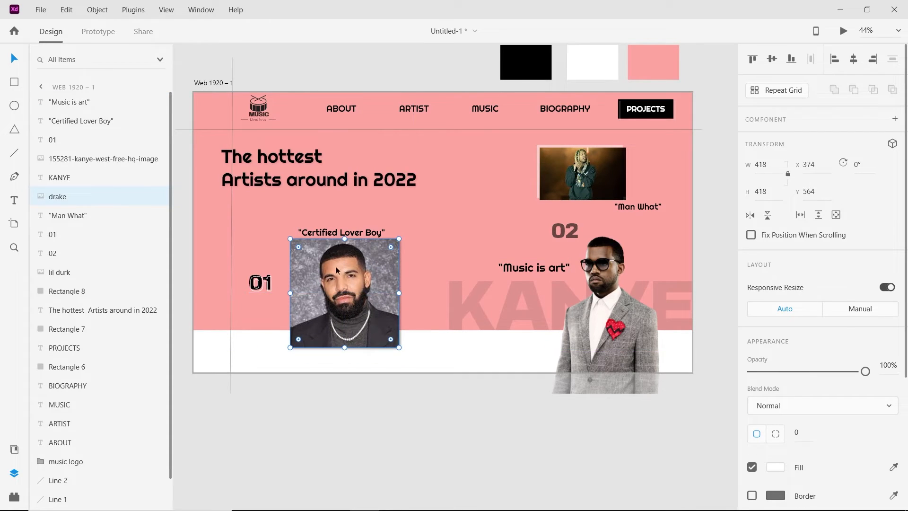
pyautogui.keyDown('shift'); pyautogui.click(316, 233); pyautogui.keyUp('shift')
pyautogui.keyDown('shift'); pyautogui.click(268, 283); pyautogui.keyUp('shift')
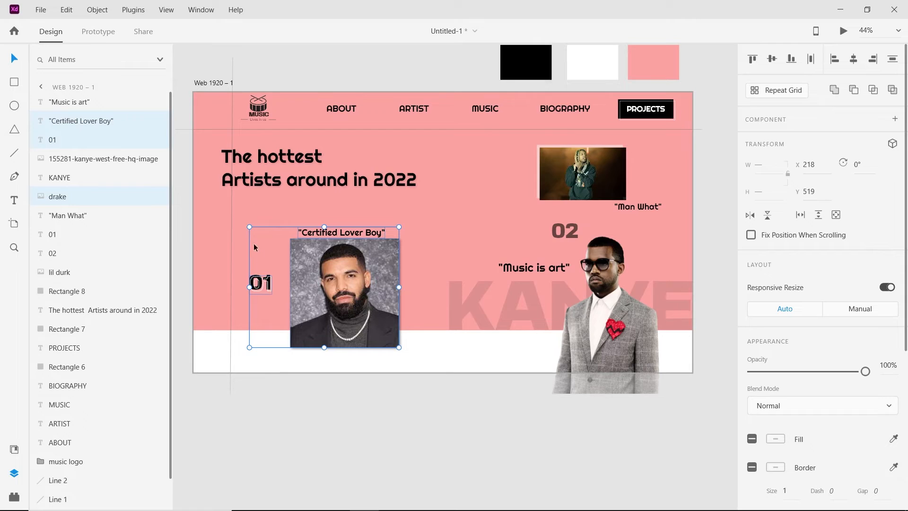
pyautogui.moveTo(239, 210); pyautogui.dragTo(405, 350)
pyautogui.hotkey('ctrl', 'z')
pyautogui.hotkey('ctrl', 'z')
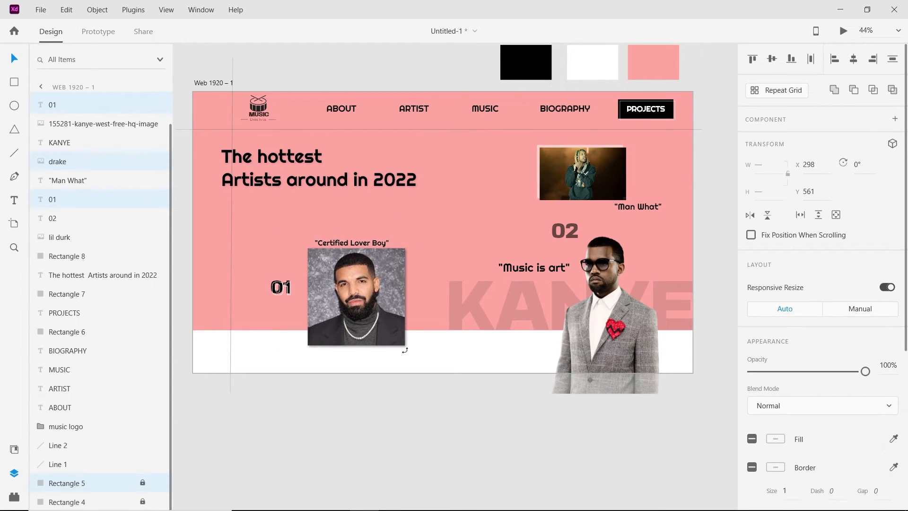
pyautogui.click(510, 446)
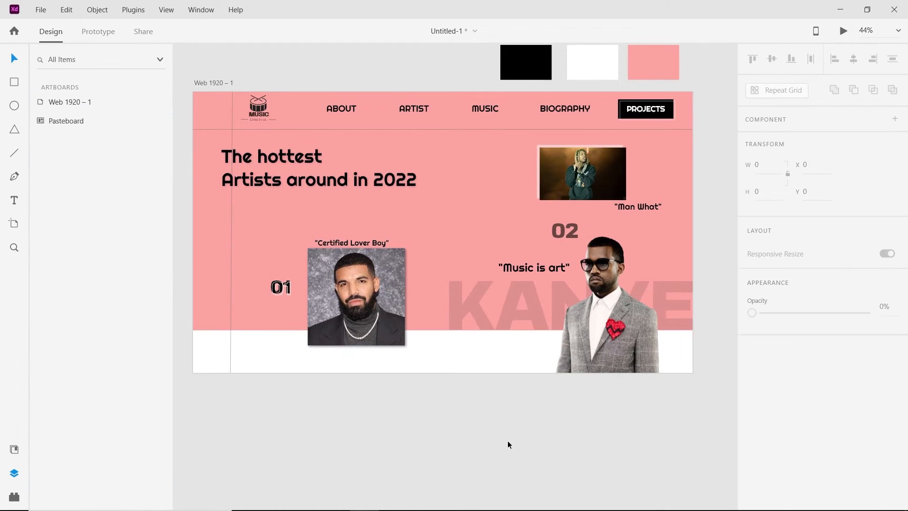
# Draw a borderless rectangle about 288 × 86 below the headline and fill it with the black swatch colour
pyautogui.click(11, 80)
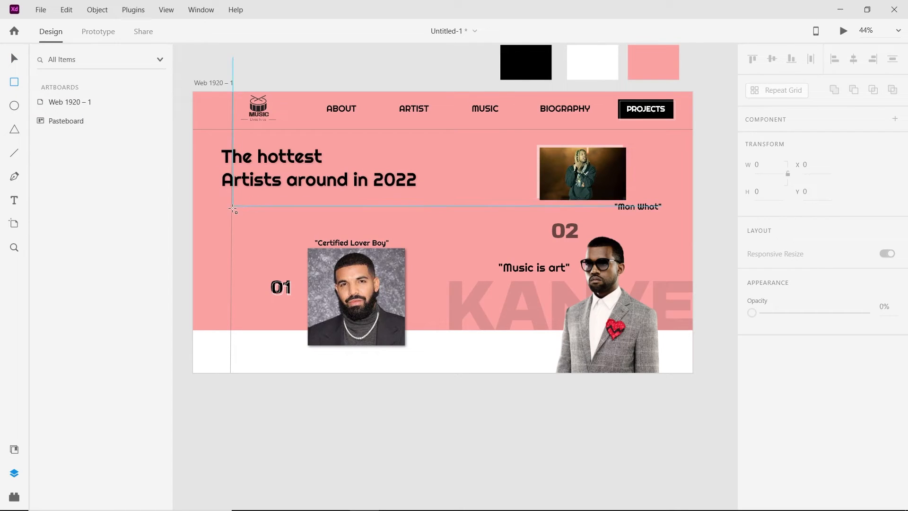
pyautogui.moveTo(232, 201); pyautogui.dragTo(308, 222)
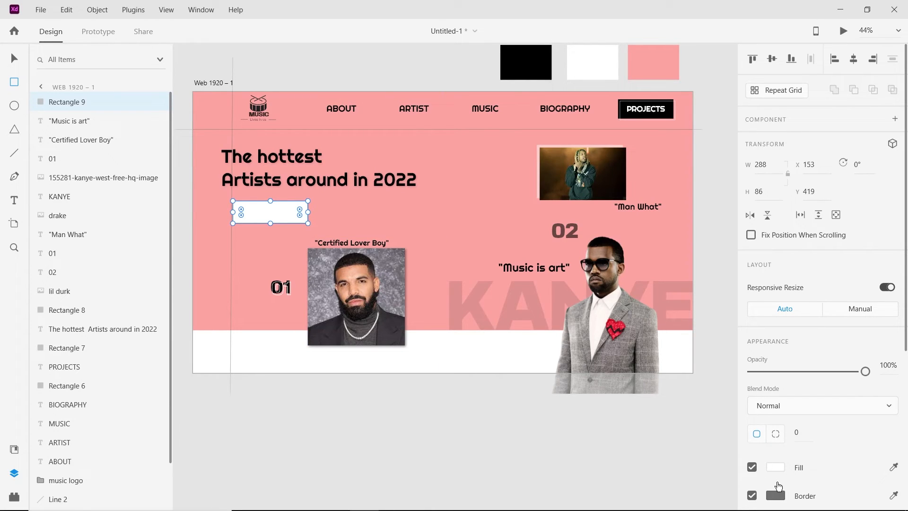
pyautogui.click(752, 495)
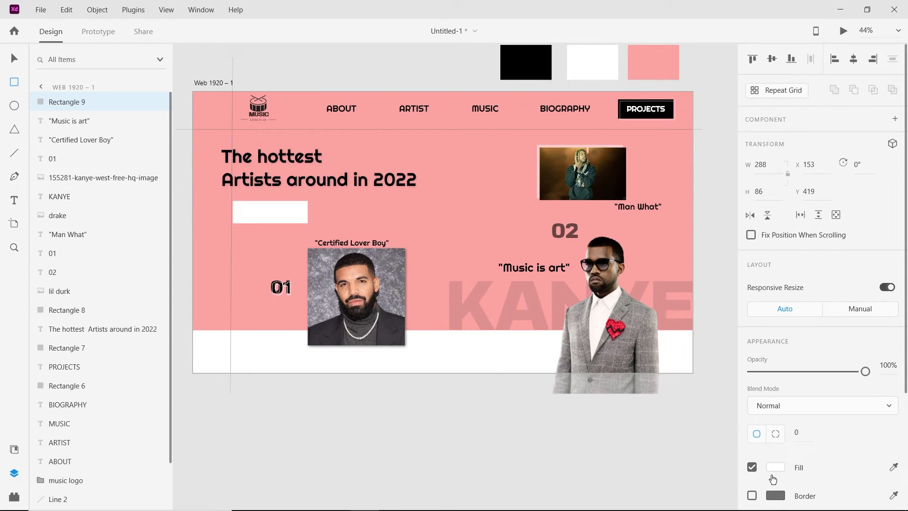
pyautogui.press('i')
pyautogui.click(542, 70)
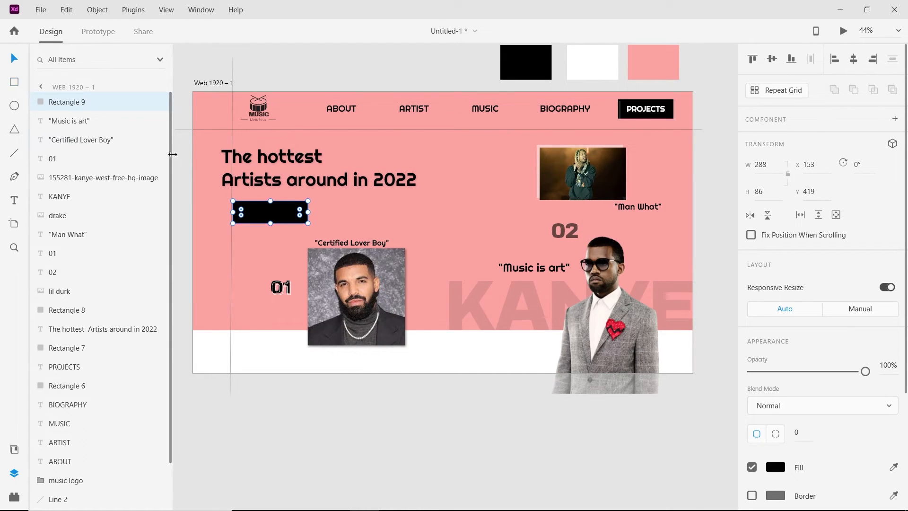
# Write "LEARN MORE" in white over the black rectangle and shrink the text to size 43 so it fits inside
pyautogui.press('t')
pyautogui.click(263, 214)
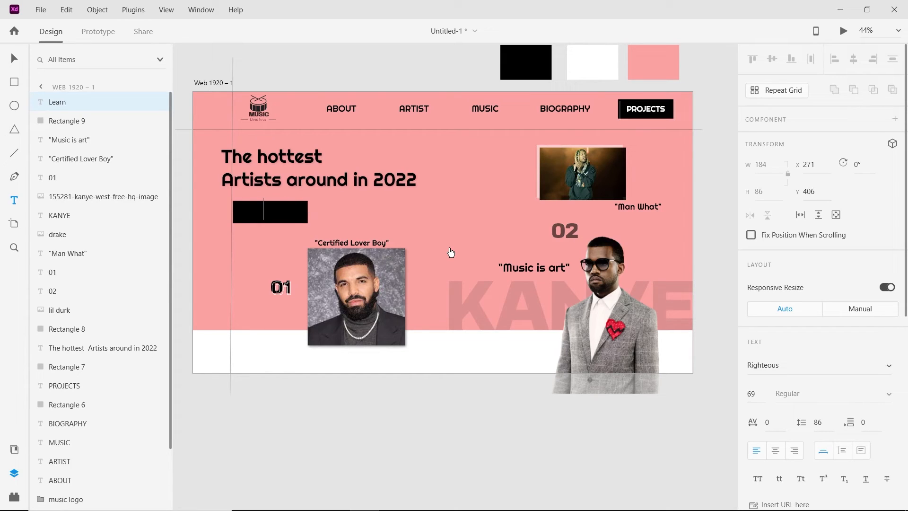
pyautogui.write('LEARN MORE')
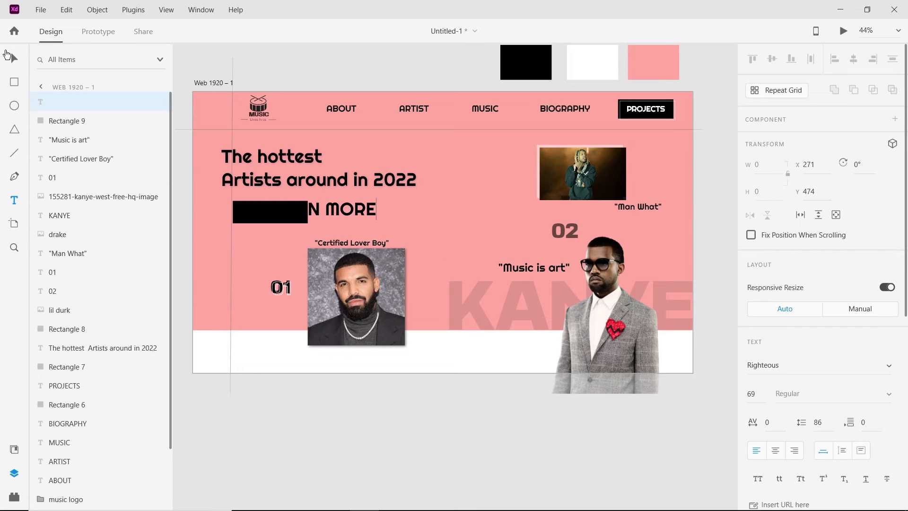
pyautogui.click(6, 55)
pyautogui.press('i')
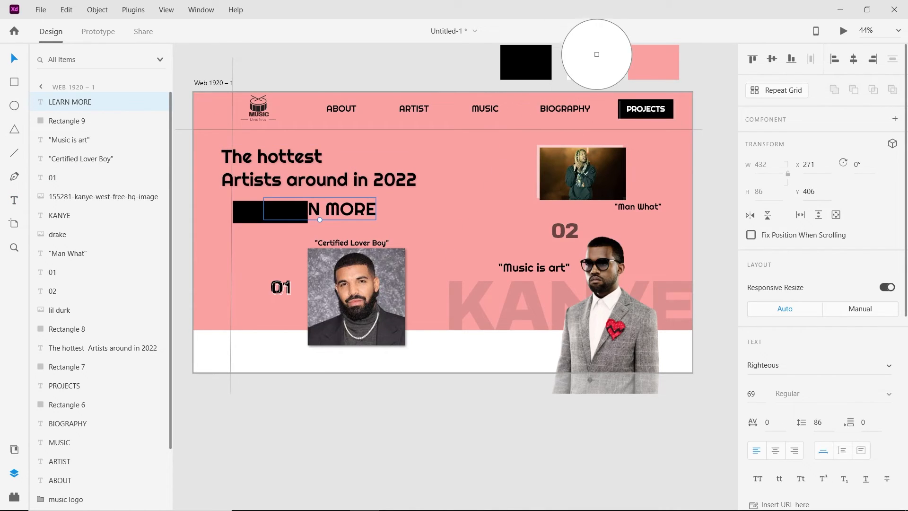
pyautogui.click(597, 54)
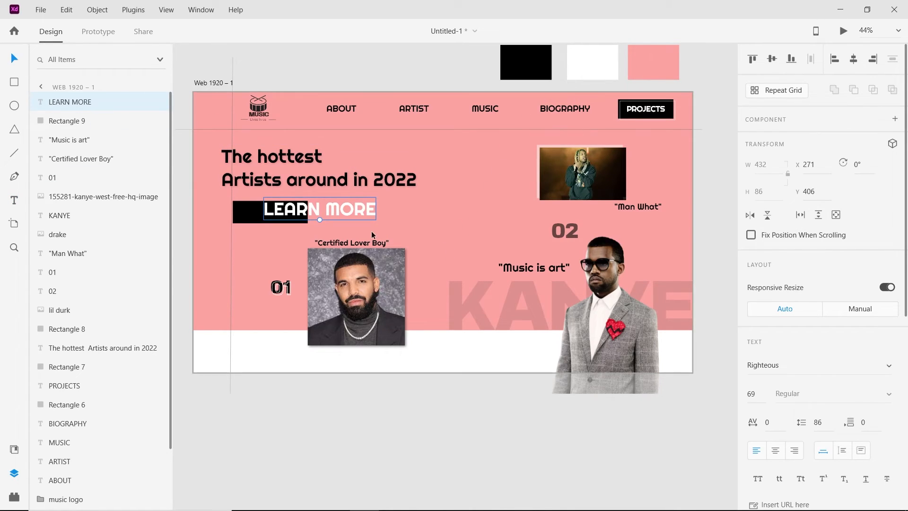
pyautogui.moveTo(319, 219); pyautogui.dragTo(271, 218)
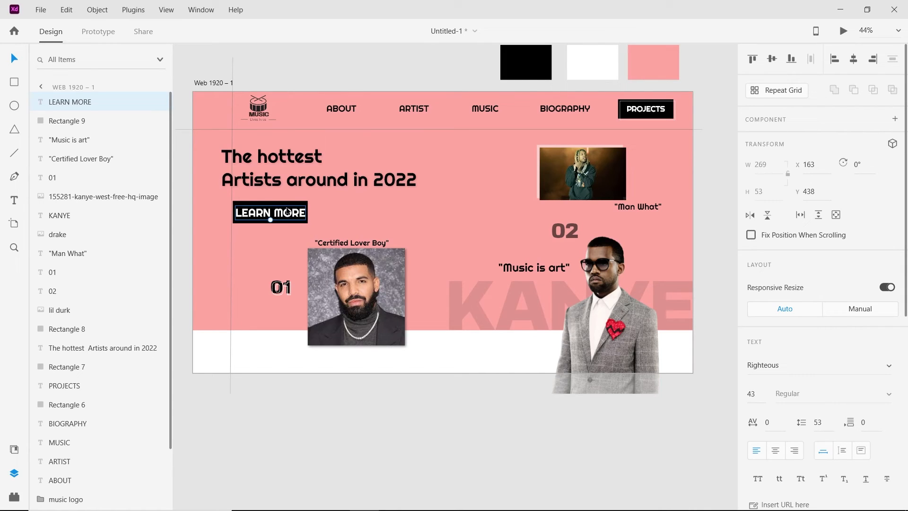
# Reduce the black button rectangle's height to 77 and move it with its "LEARN MORE" text to X 167, Y 416
pyautogui.click(290, 205)
pyautogui.moveTo(269, 202); pyautogui.dragTo(270, 204)
pyautogui.scroll(2, 298, 229)
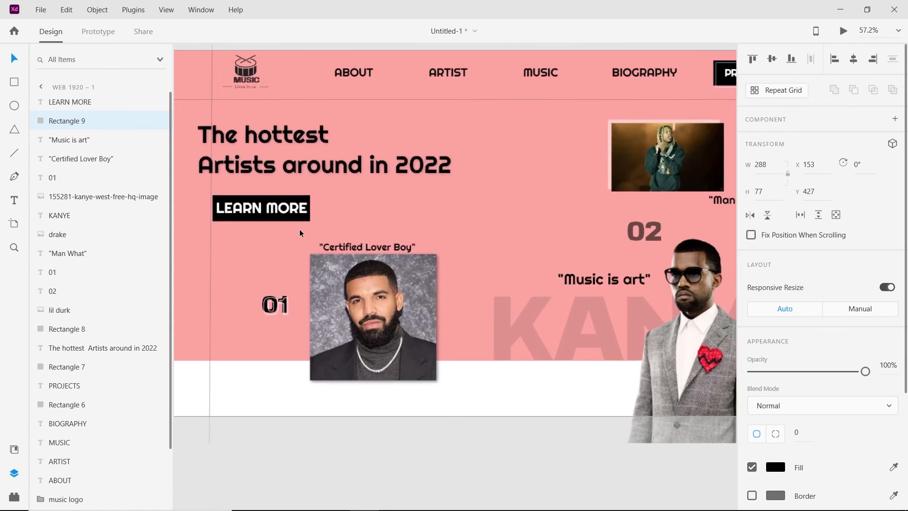
pyautogui.moveTo(317, 231); pyautogui.dragTo(358, 234)
pyautogui.keyDown('shift'); pyautogui.click(323, 211); pyautogui.keyUp('shift')
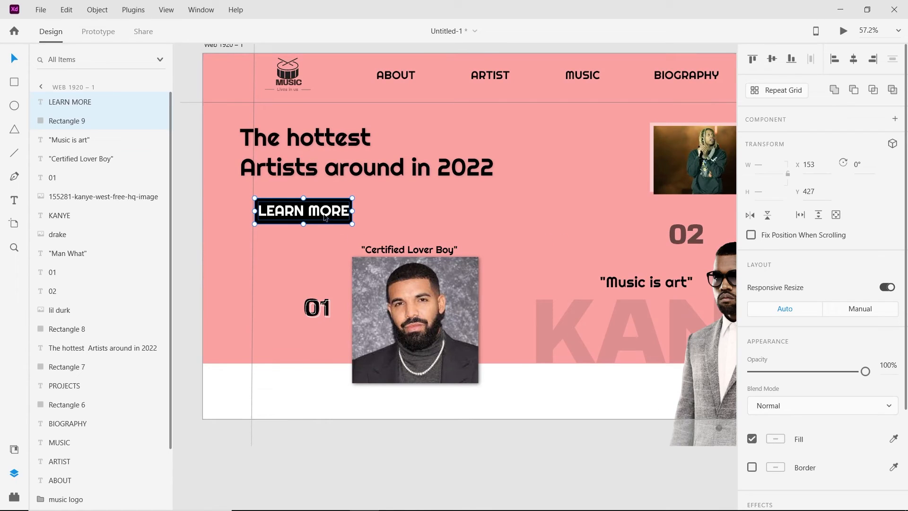
pyautogui.moveTo(326, 217); pyautogui.dragTo(330, 213)
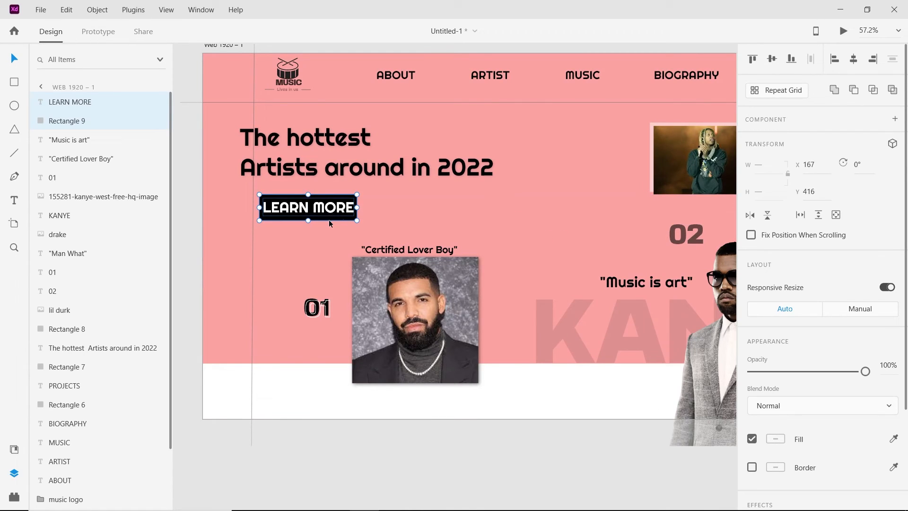
pyautogui.click(444, 223)
# Duplicate the black button rectangle, replace the copy's fill with a white border and offset it to X 165, Y 413
pyautogui.click(350, 218)
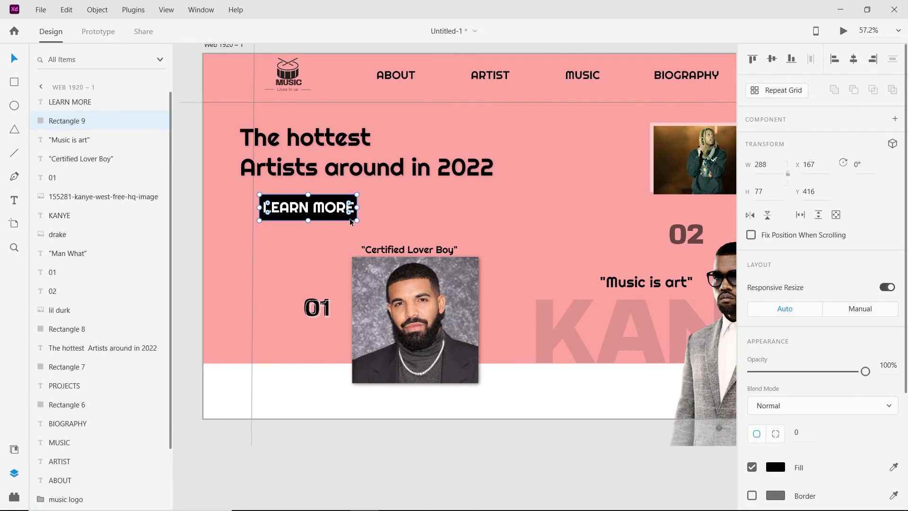
pyautogui.hotkey('ctrl', 'v')
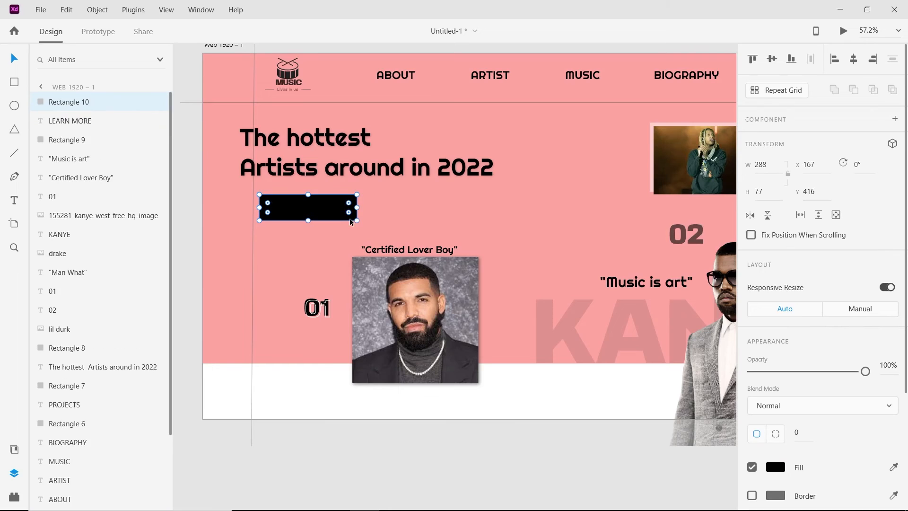
pyautogui.click(752, 495)
pyautogui.click(751, 467)
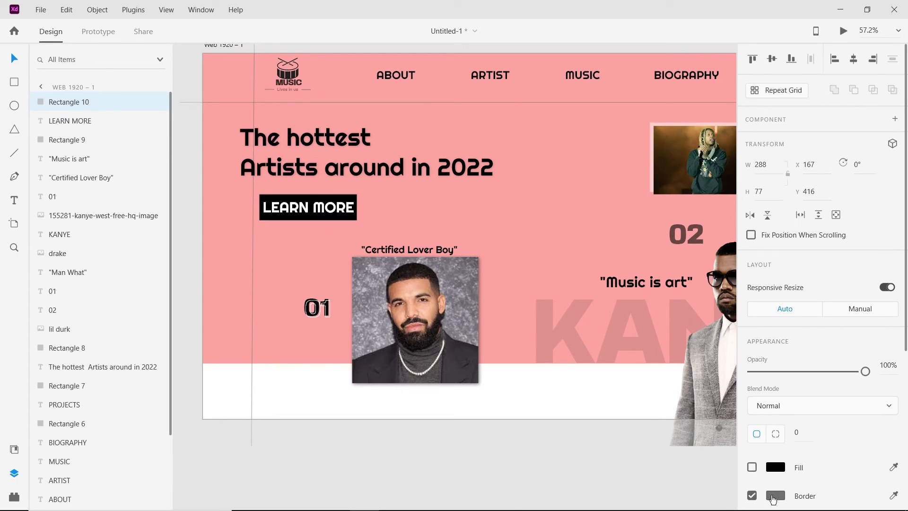
pyautogui.click(773, 495)
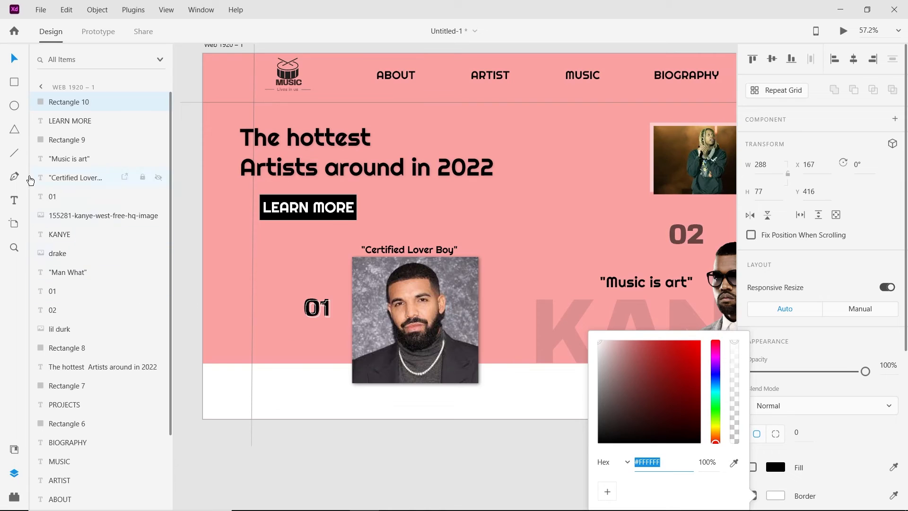
pyautogui.click(73, 110)
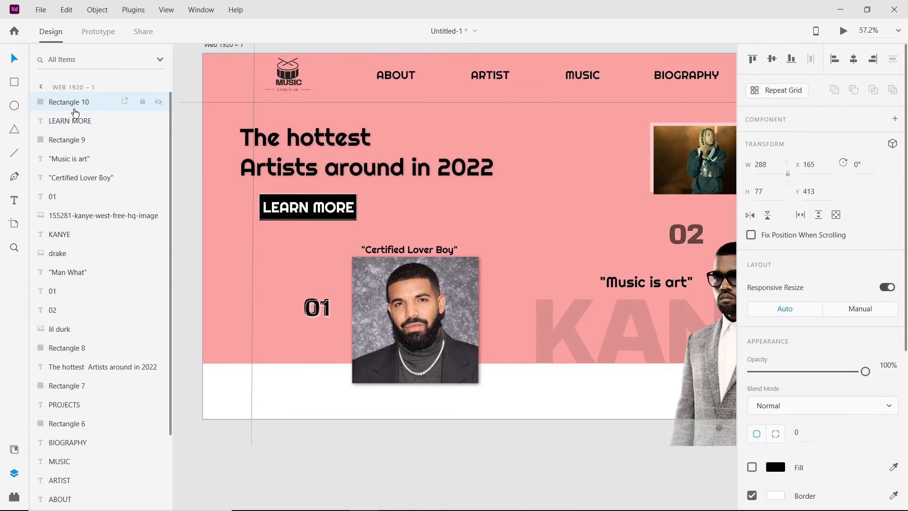
# Nudge the white-bordered button outline up and left to X 161, Y 410, then deselect it
pyautogui.press('Up')
pyautogui.press('Up')
pyautogui.press('Up')
pyautogui.press('Left')
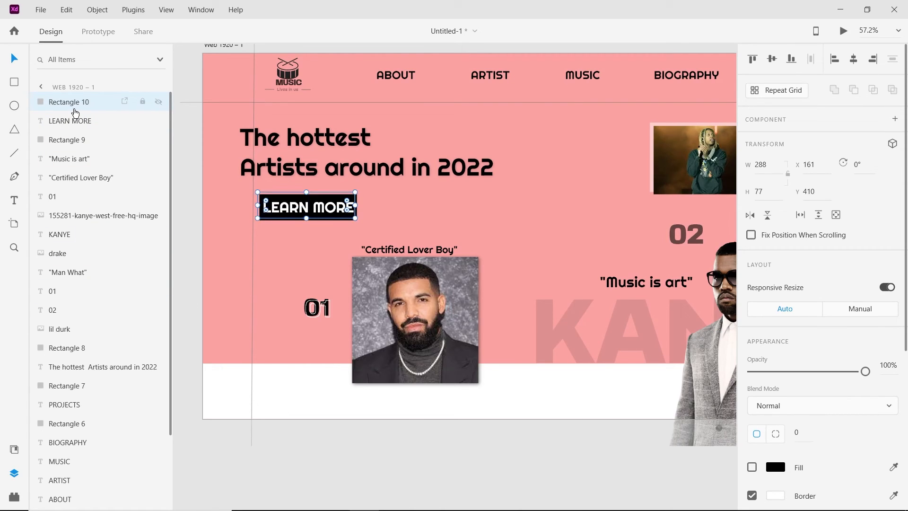
pyautogui.click(532, 237)
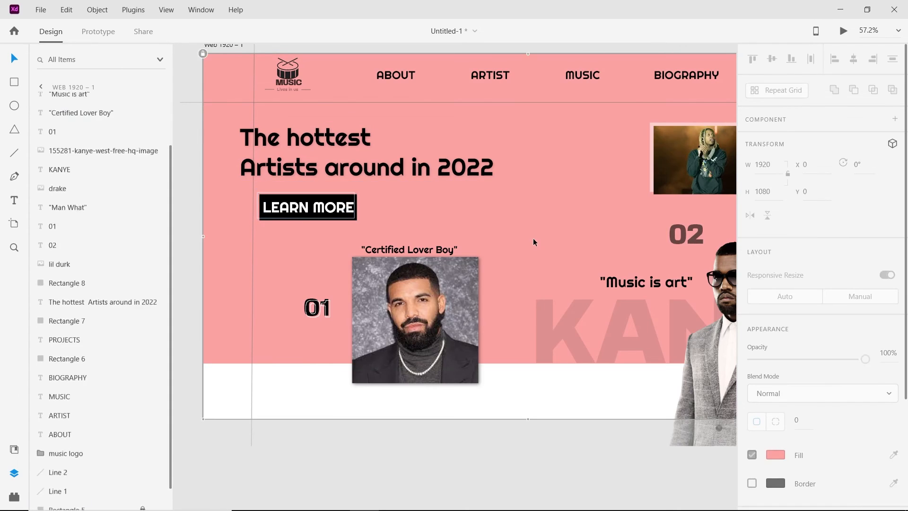
# Draw a horizontal line about 44 long in the artboard's upper-left corner, beside the music logo, at about X 17.5, Y 37.5
pyautogui.scroll(-3, 533, 238)
pyautogui.moveTo(532, 237); pyautogui.dragTo(491, 240)
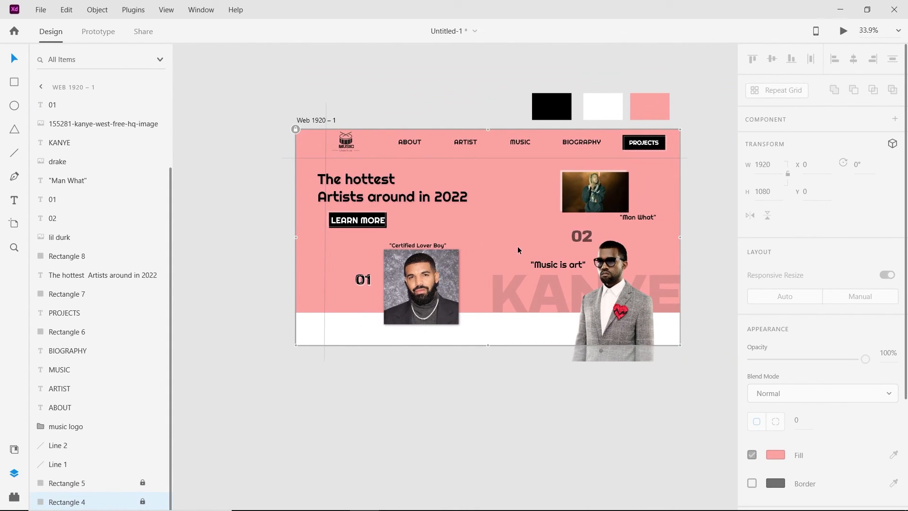
pyautogui.scroll(-2, 517, 246)
pyautogui.scroll(4, 300, 196)
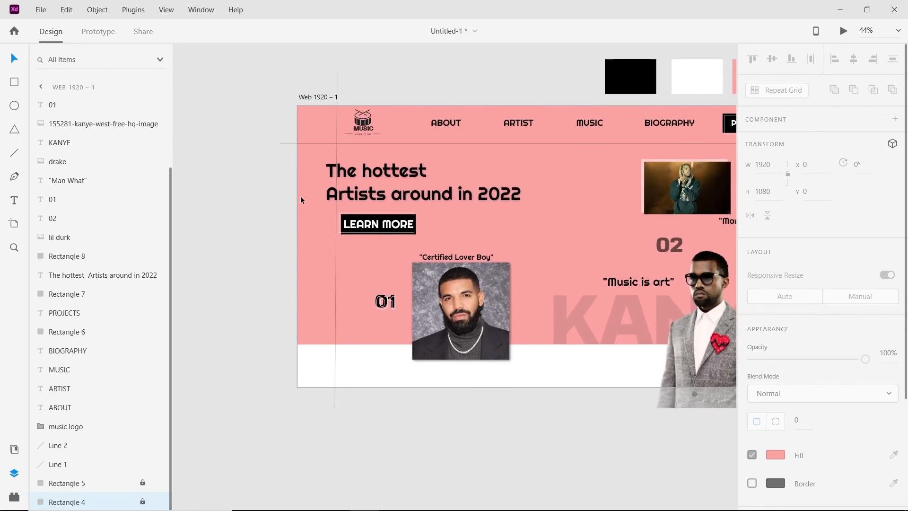
pyautogui.moveTo(300, 196); pyautogui.dragTo(469, 217)
pyautogui.scroll(3, 482, 208)
pyautogui.moveTo(502, 186); pyautogui.dragTo(460, 275)
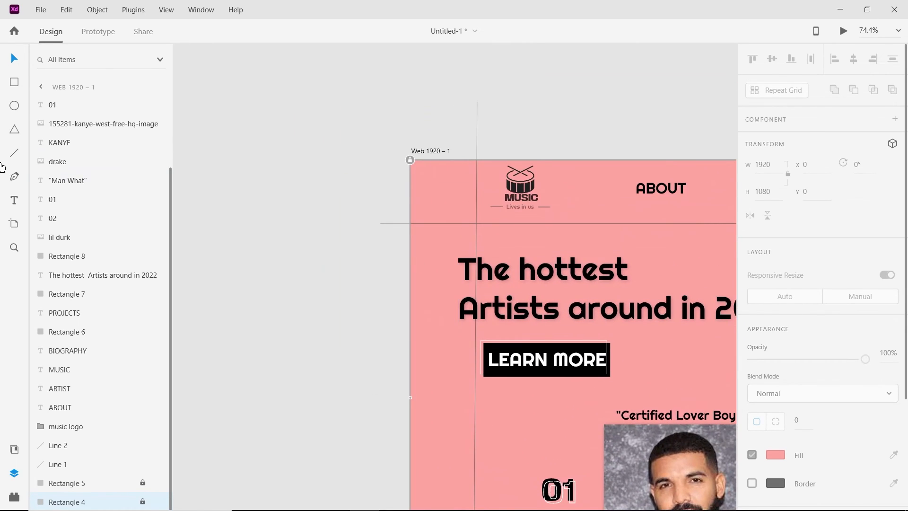
pyautogui.click(14, 153)
pyautogui.scroll(1, 474, 194)
pyautogui.scroll(2, 473, 194)
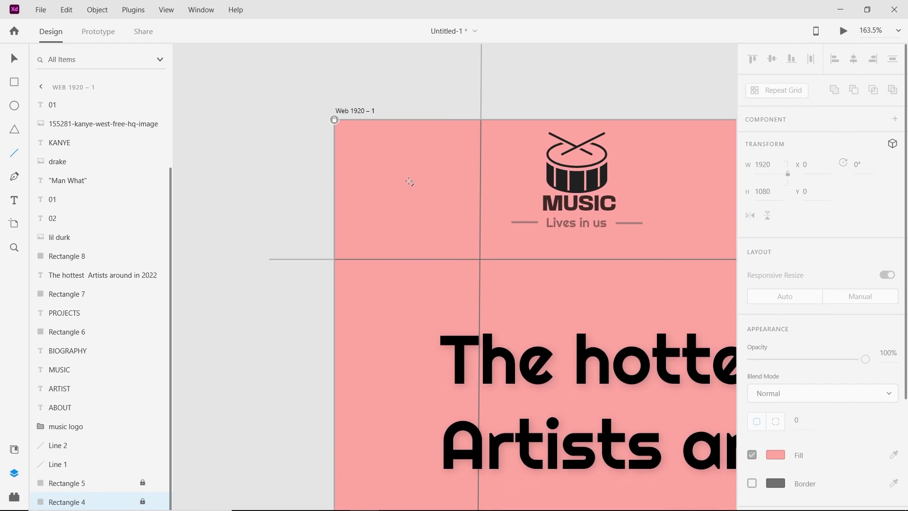
pyautogui.moveTo(351, 155); pyautogui.dragTo(394, 155)
# Give the short header line a border size of 3, round caps and white colour #FFFFFF
pyautogui.click(786, 463)
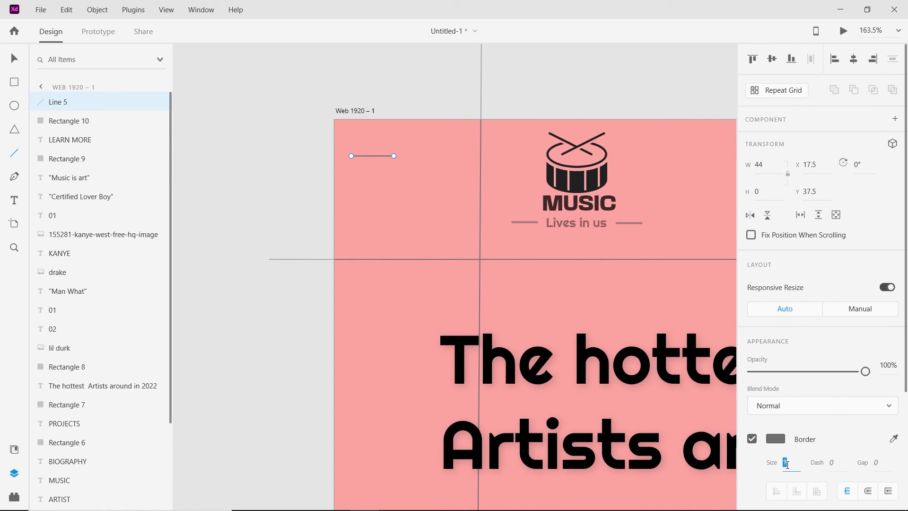
pyautogui.write('3')
pyautogui.press('Return')
pyautogui.click(869, 490)
pyautogui.click(775, 439)
pyautogui.moveTo(682, 348); pyautogui.dragTo(555, 324)
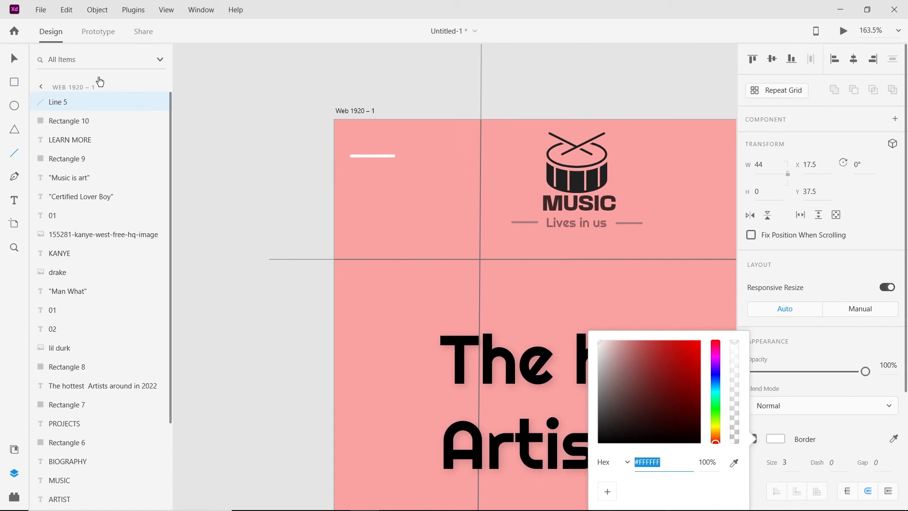
# Duplicate the white line twice below itself, shortening the middle copy to about 35 and the lowest to about 27
pyautogui.click(14, 58)
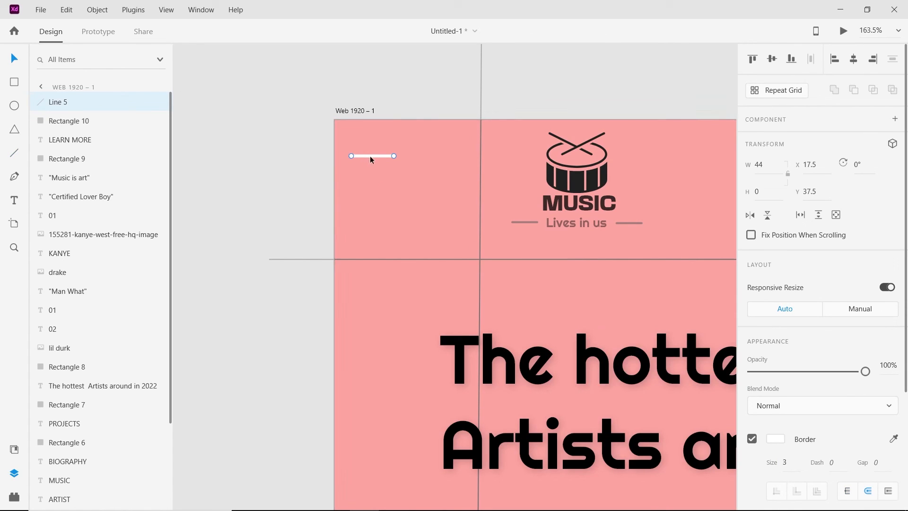
pyautogui.moveTo(370, 155); pyautogui.dragTo(370, 181)
pyautogui.click(393, 169)
pyautogui.click(393, 168)
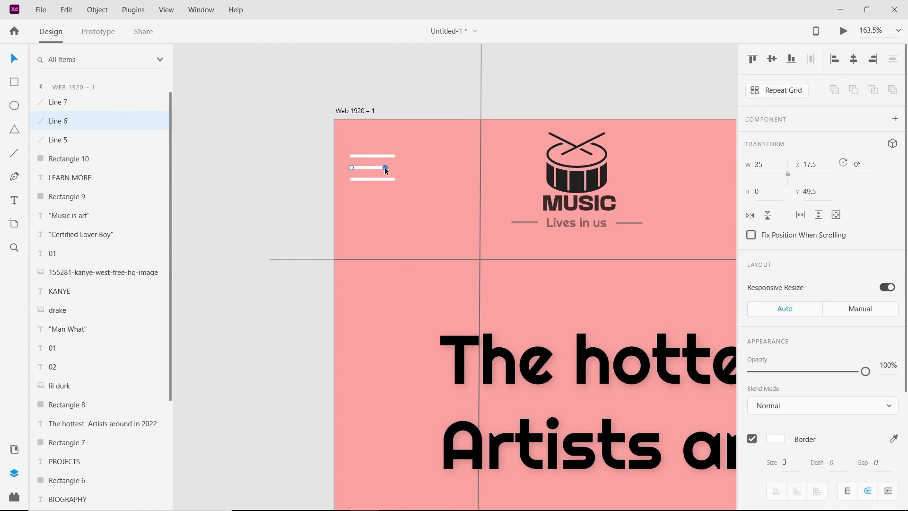
pyautogui.click(393, 179)
pyautogui.moveTo(393, 179); pyautogui.dragTo(376, 178)
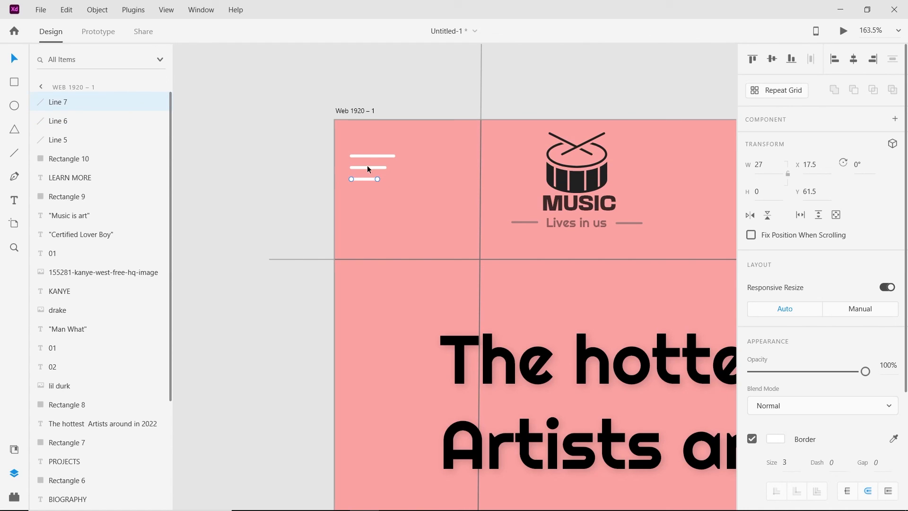
# Tighten the menu icon's spacing by moving the middle line up and the lowest line to Y 55.5, keeping equal gaps
pyautogui.click(365, 169)
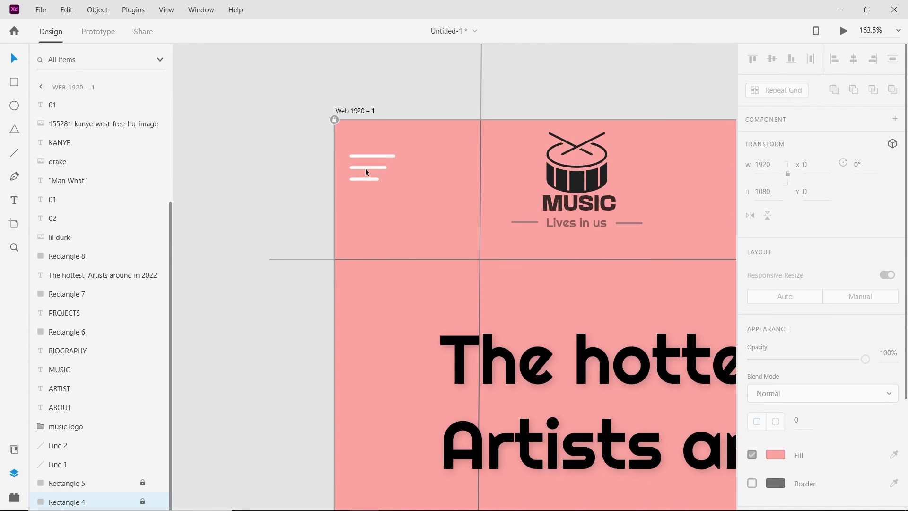
pyautogui.moveTo(365, 168); pyautogui.dragTo(365, 166)
pyautogui.moveTo(364, 180); pyautogui.dragTo(364, 174)
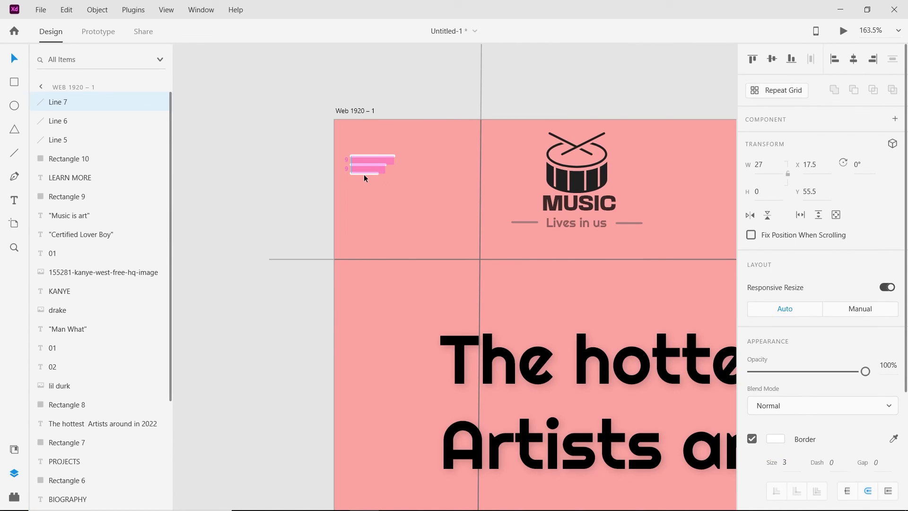